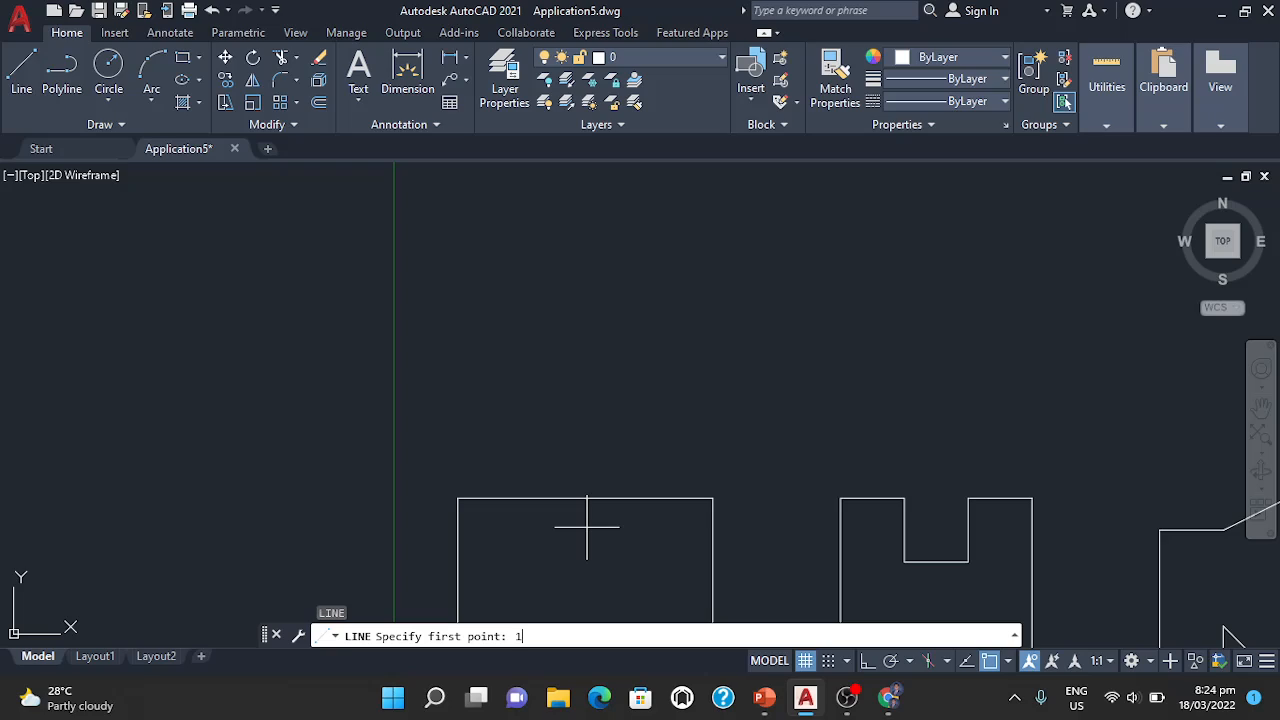
type(",20")
key("Return")
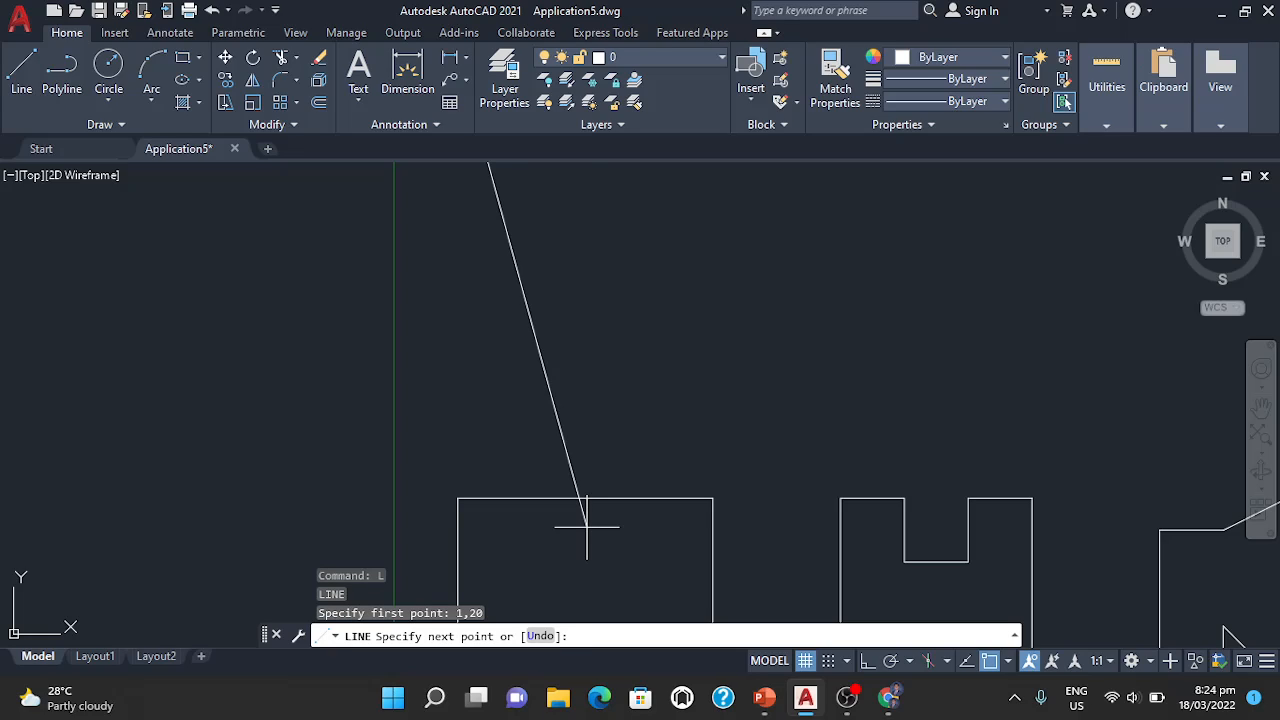
mouse_move(709, 239)
middle_mouse_down()
mouse_move(732, 630)
mouse_move(681, 169)
middle_mouse_up()
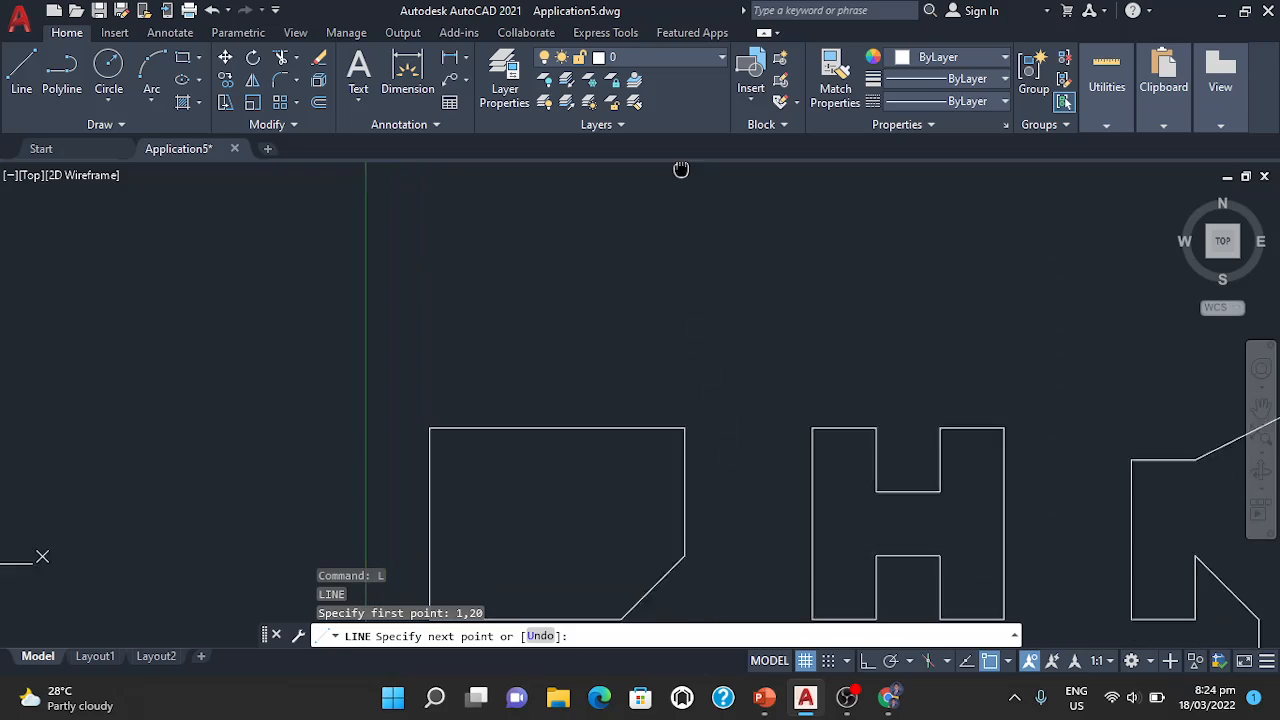
scroll(669, 354, "down", 4)
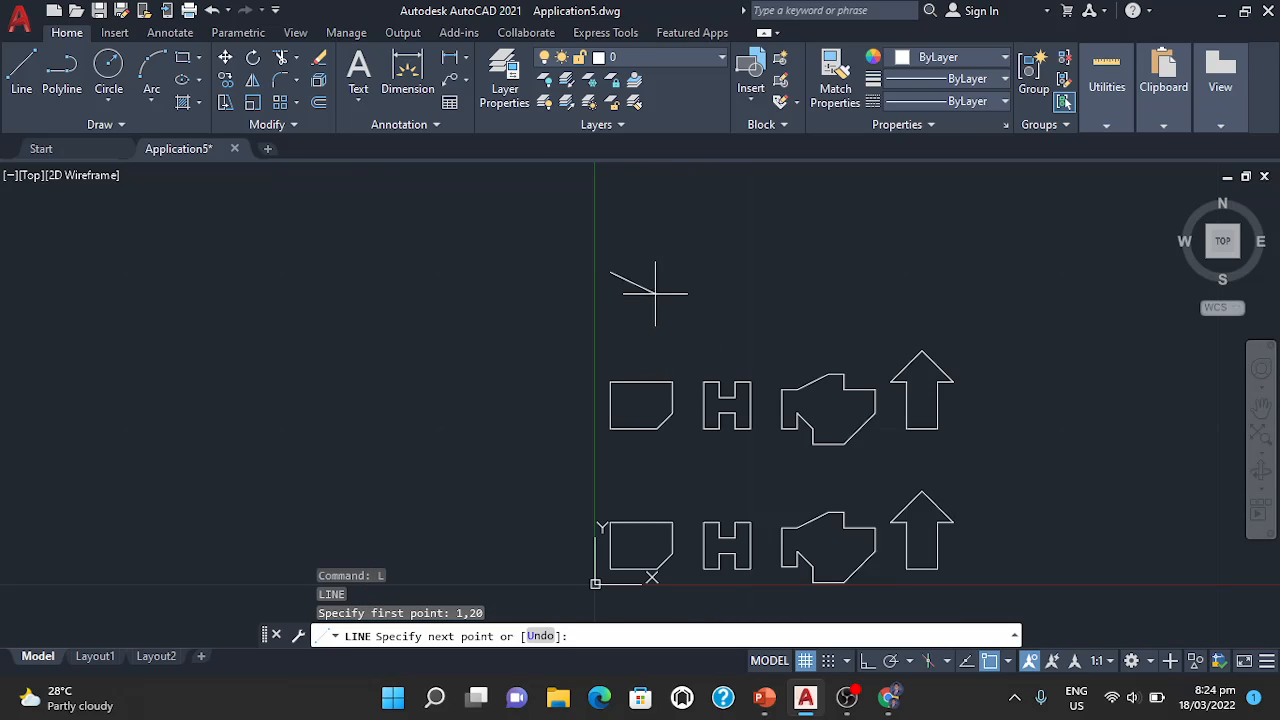
key("Escape")
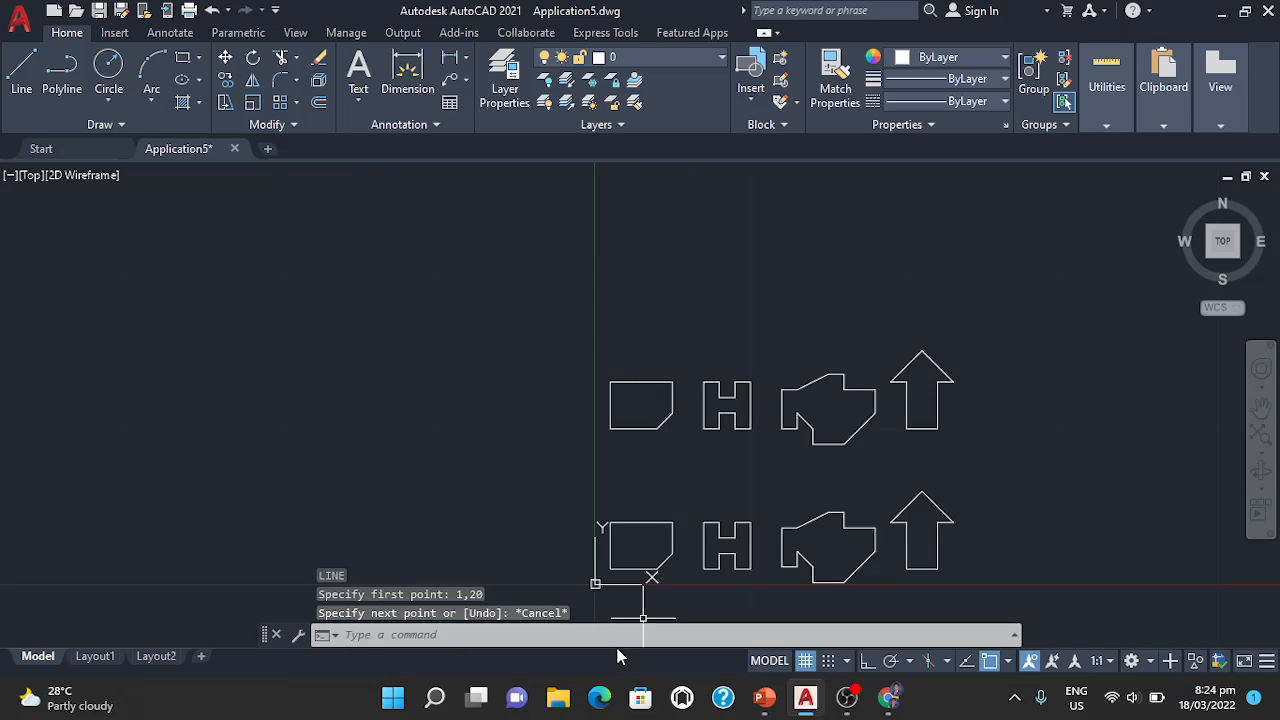
Step: Start a new line above the existing shapes, entering 1.15 for its first point
left_click(593, 637)
type("l")
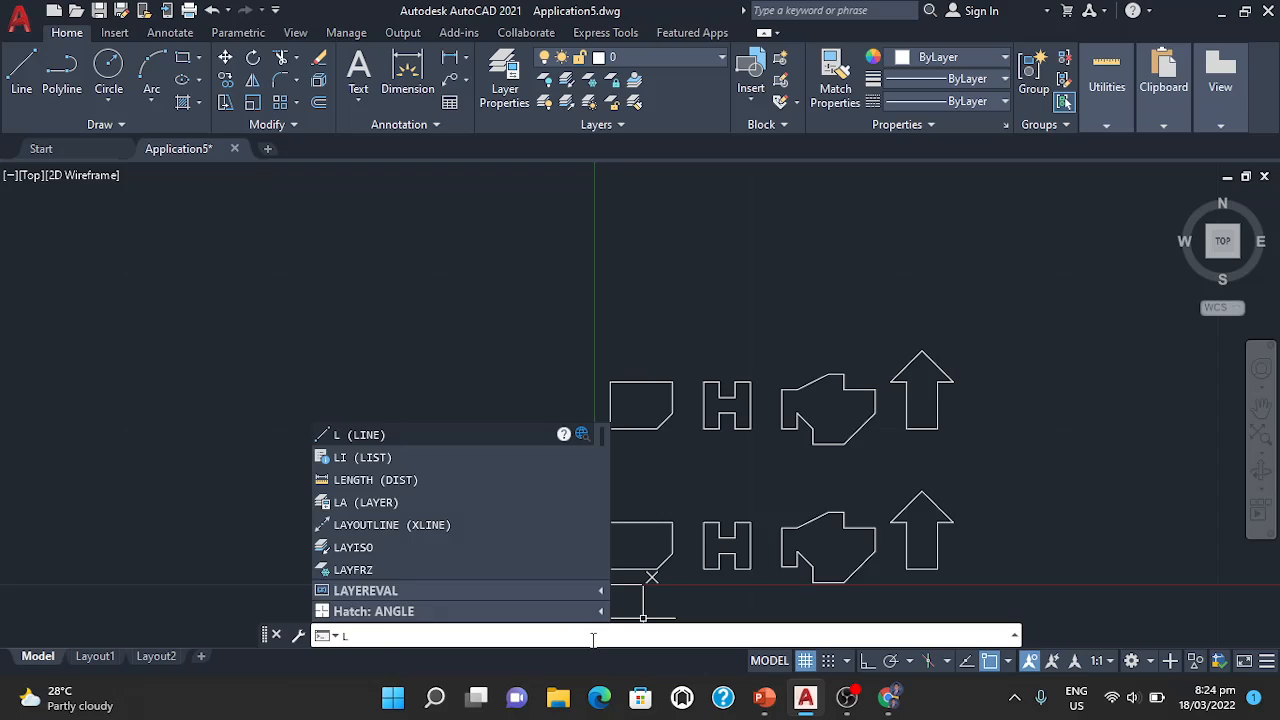
key("Return")
type("1")
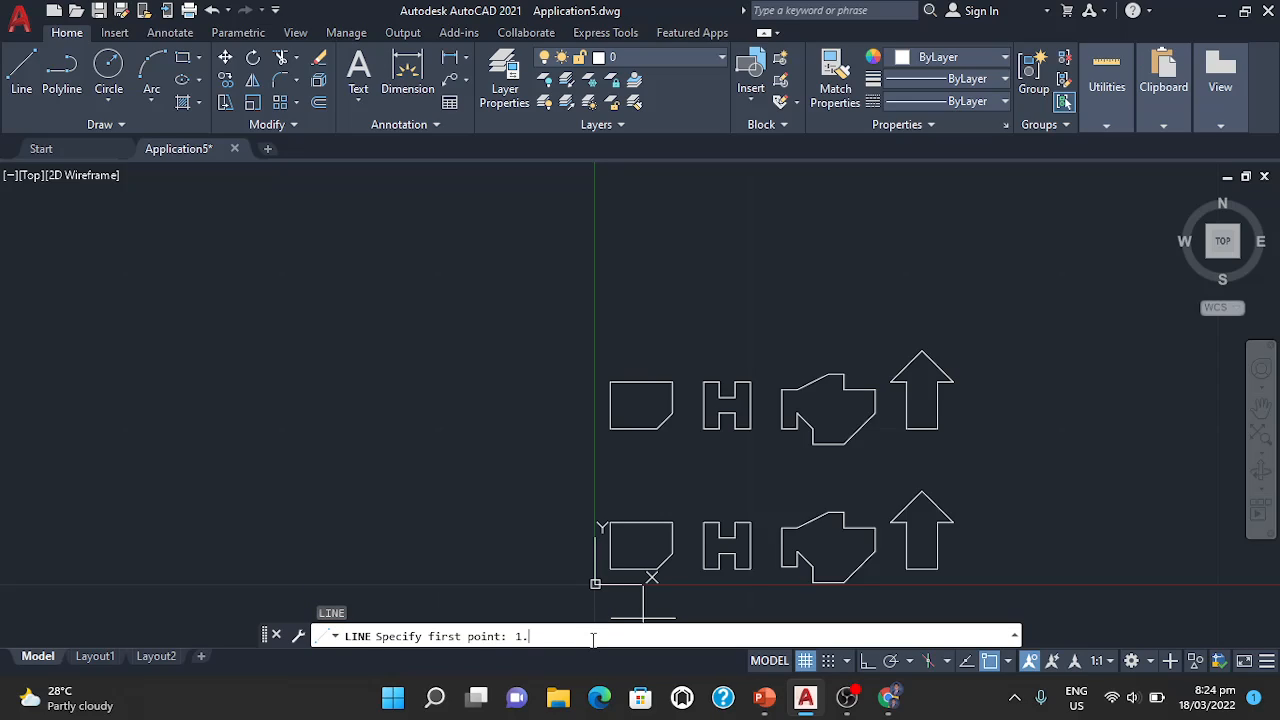
type(".15")
key("Return")
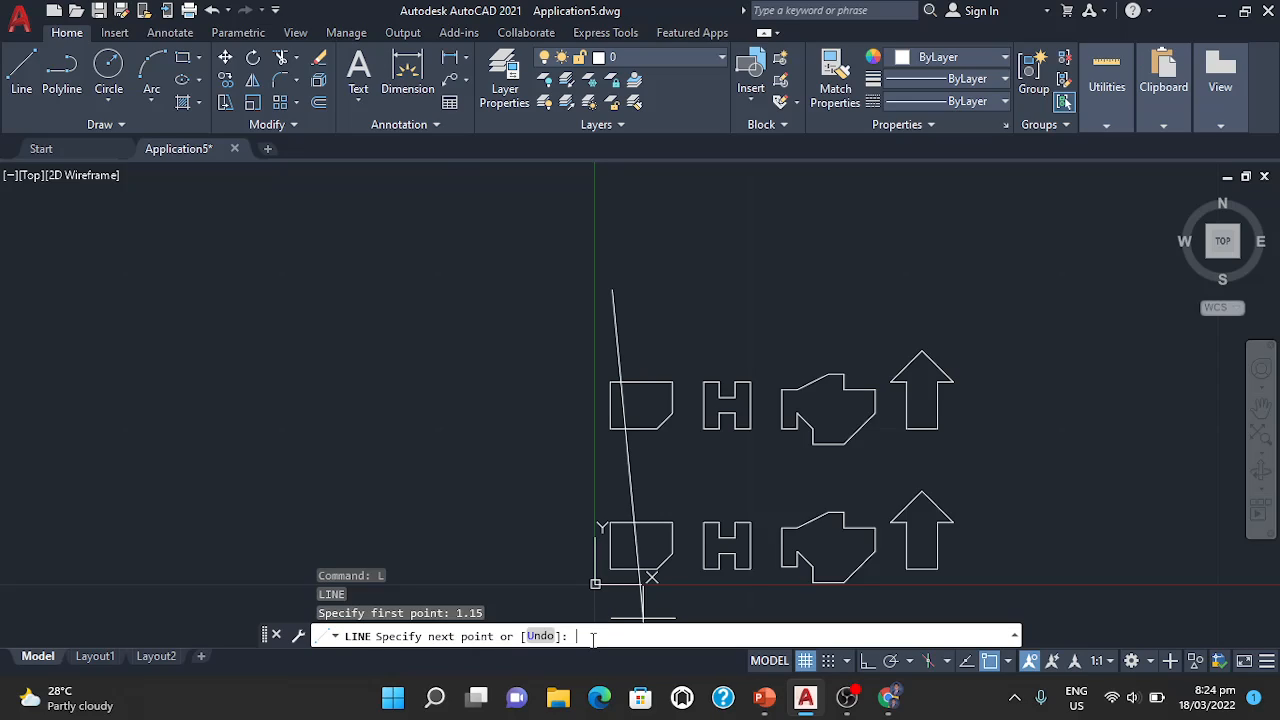
scroll(648, 288, "up", 5)
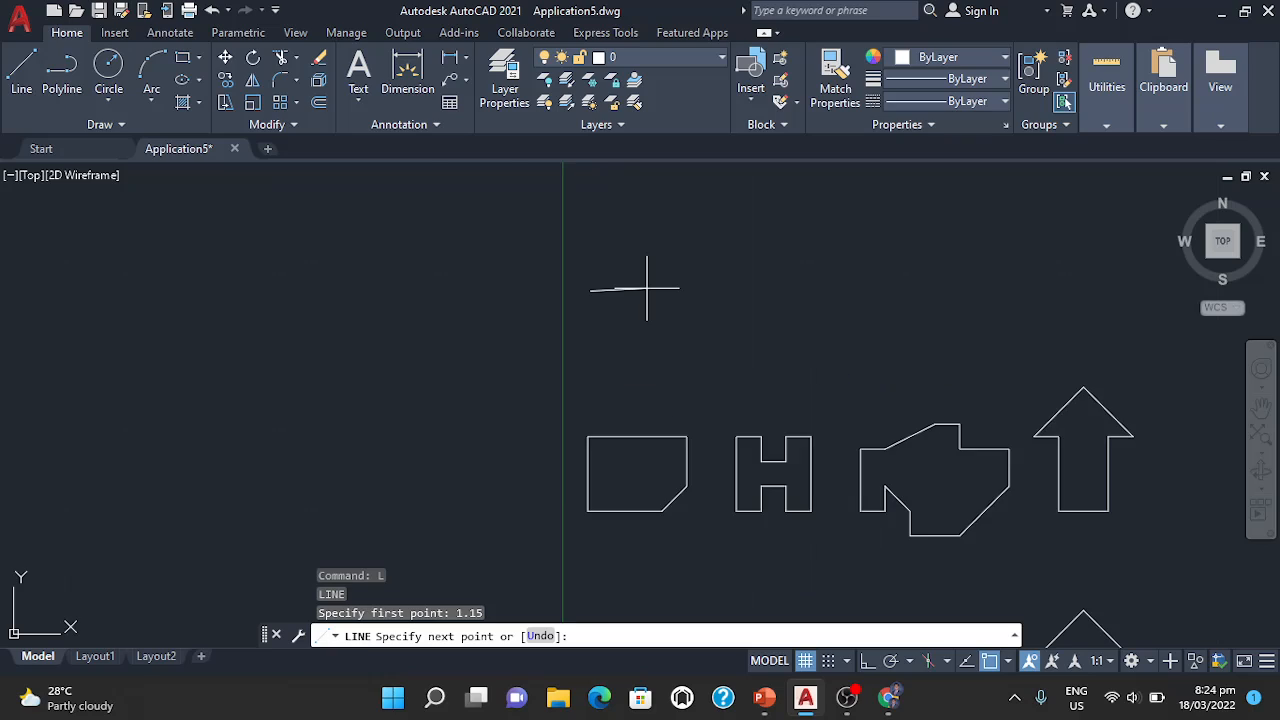
scroll(677, 315, "down", 2)
mouse_move(680, 320)
middle_mouse_down()
mouse_move(703, 306)
mouse_move(632, 425)
mouse_move(483, 186)
mouse_move(499, 308)
mouse_move(537, 371)
mouse_move(606, 409)
middle_mouse_up()
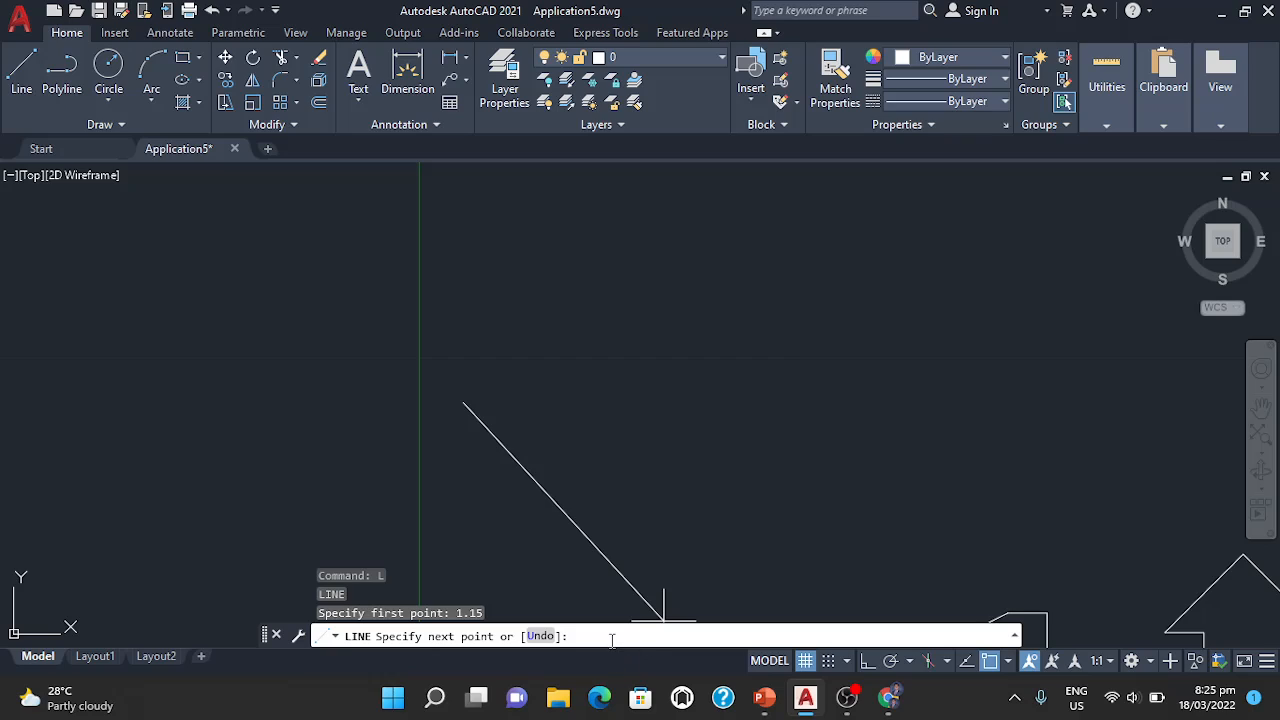
Step: Try a segment to the relative coordinates @3,0 and undo it
type("@")
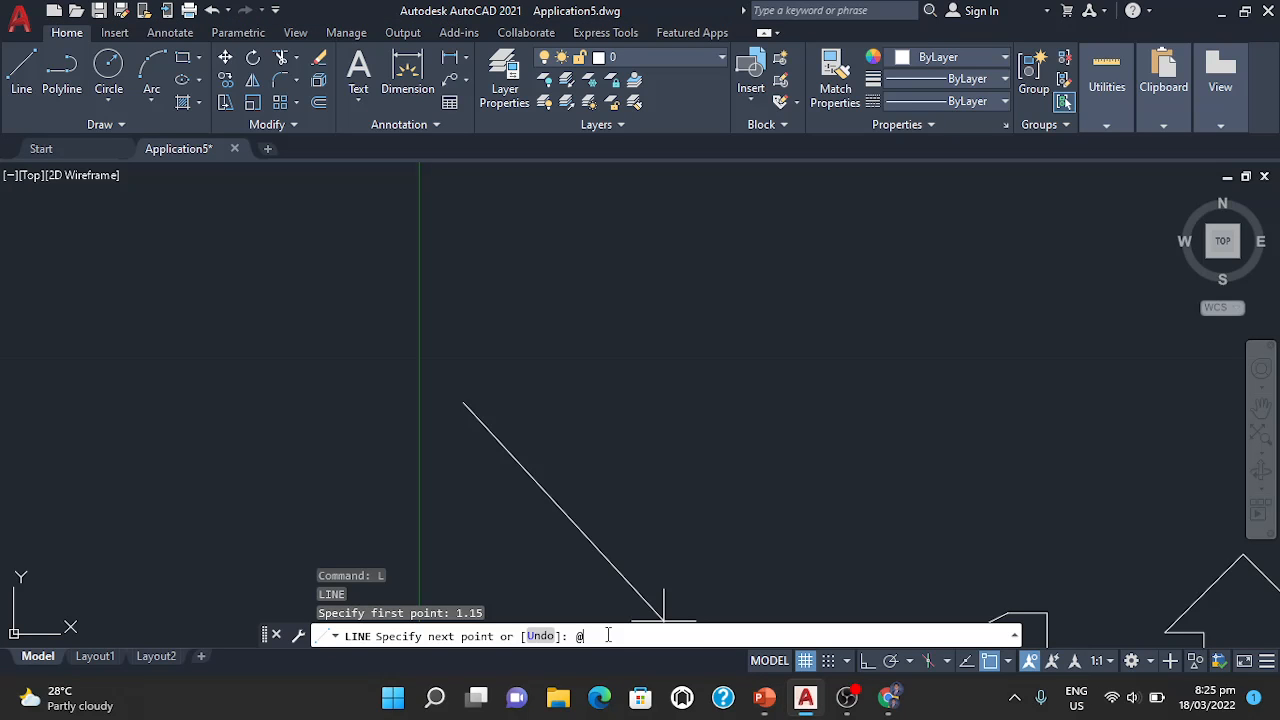
type("3,")
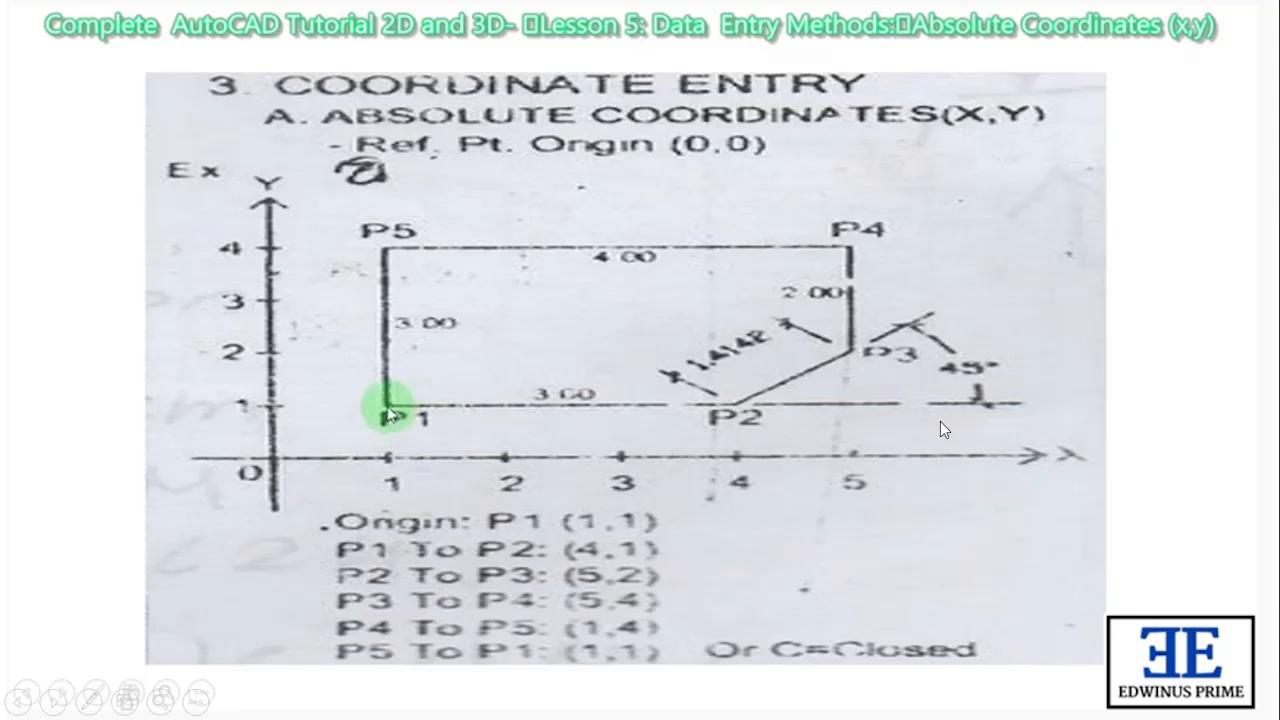
left_click(595, 438)
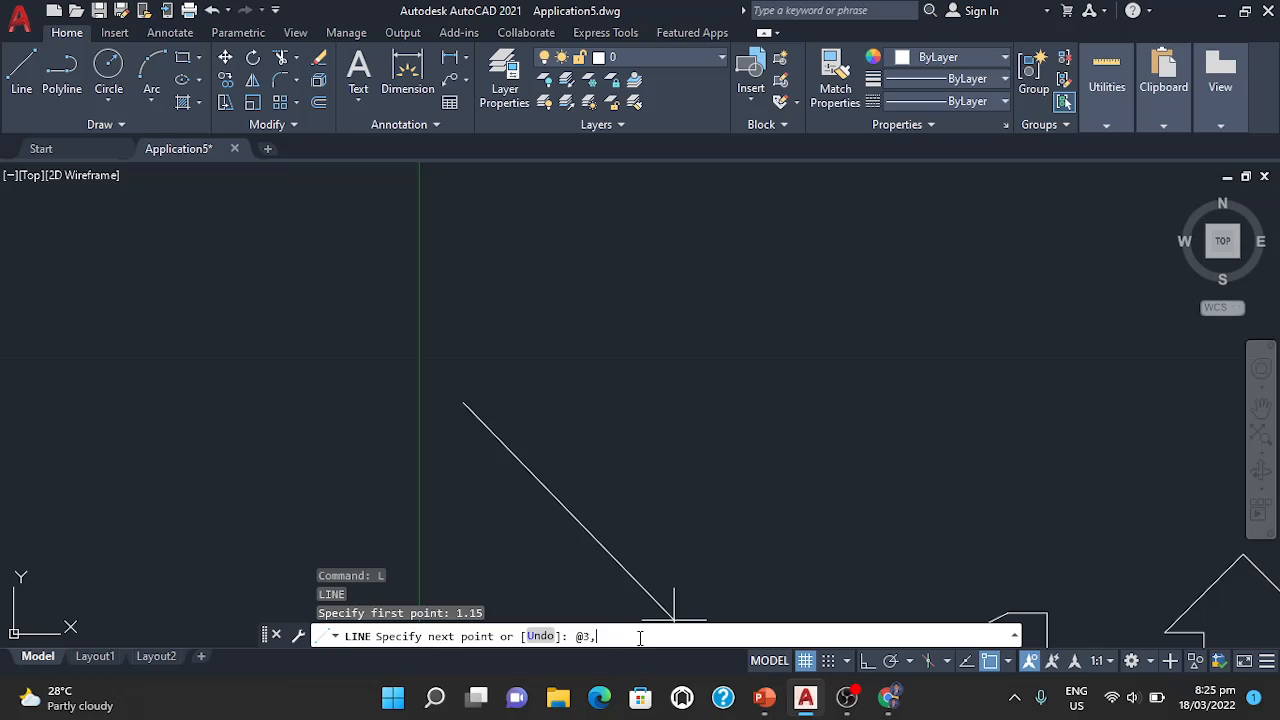
type("0")
key("Return")
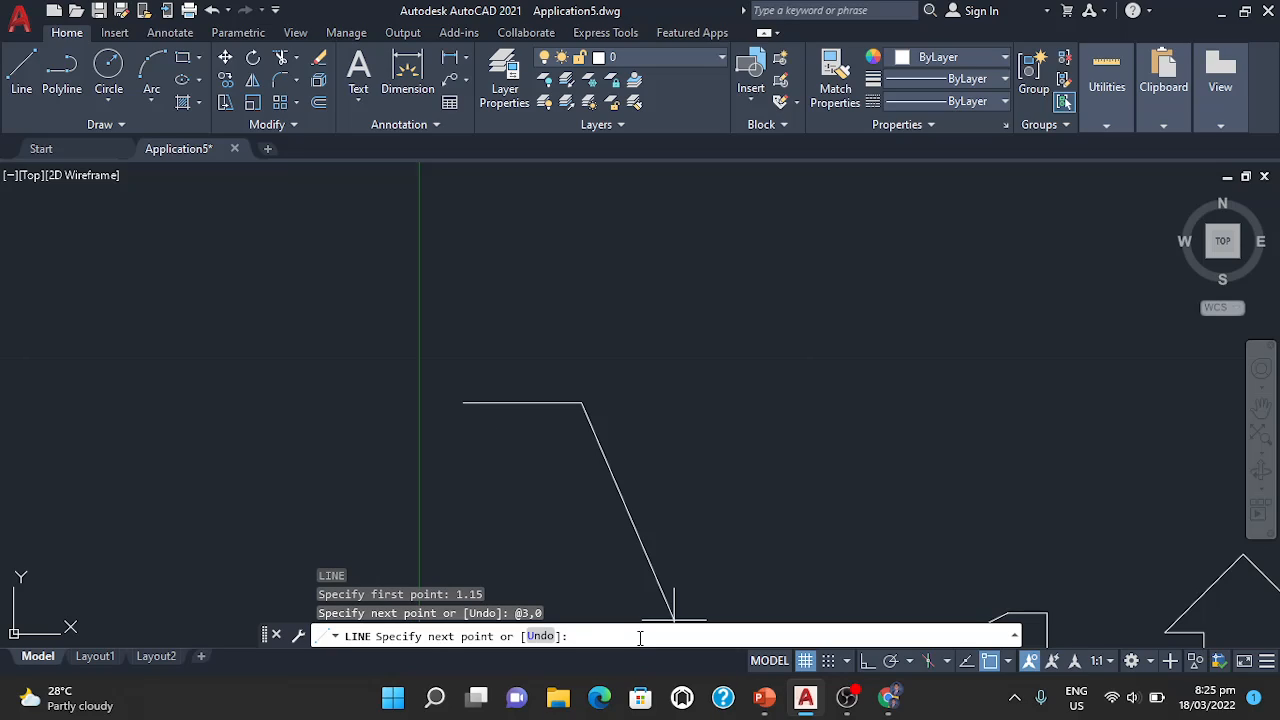
type("u")
key("Return")
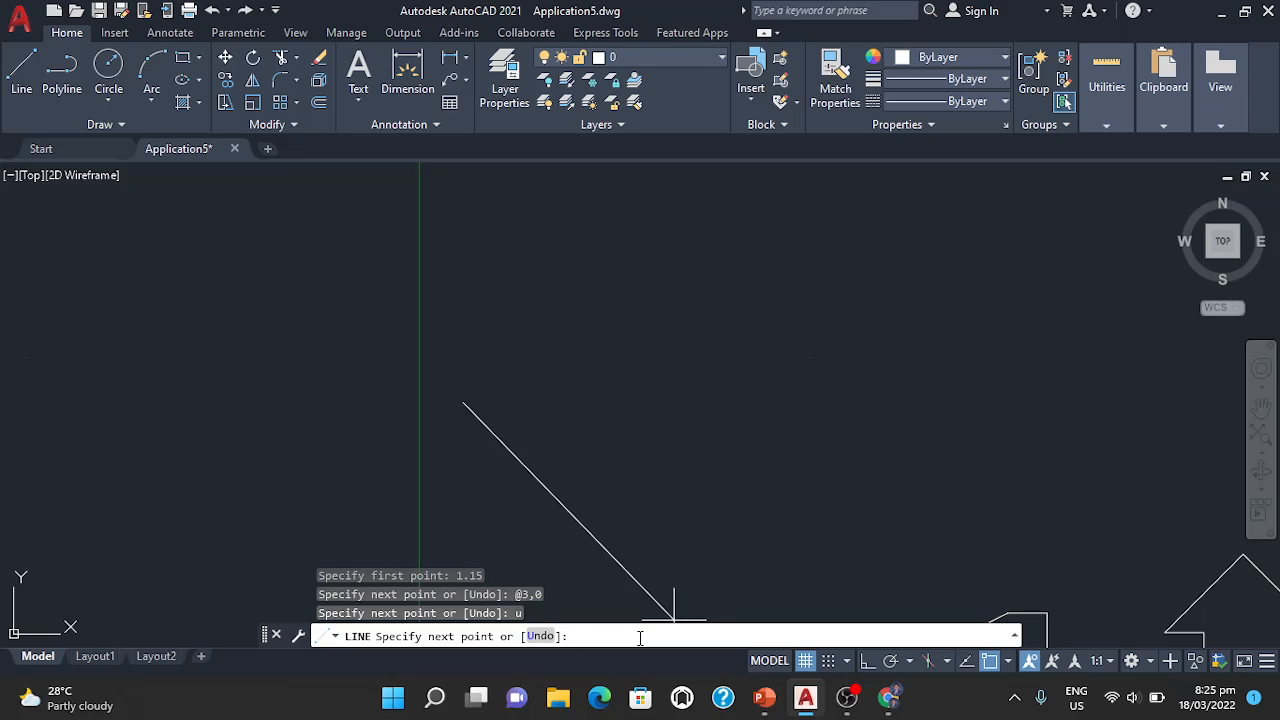
Step: Try a segment with the entry @3,360 and undo it
type("@3")
key("BackSpace")
key("BackSpace")
type("@3,360")
key("Return")
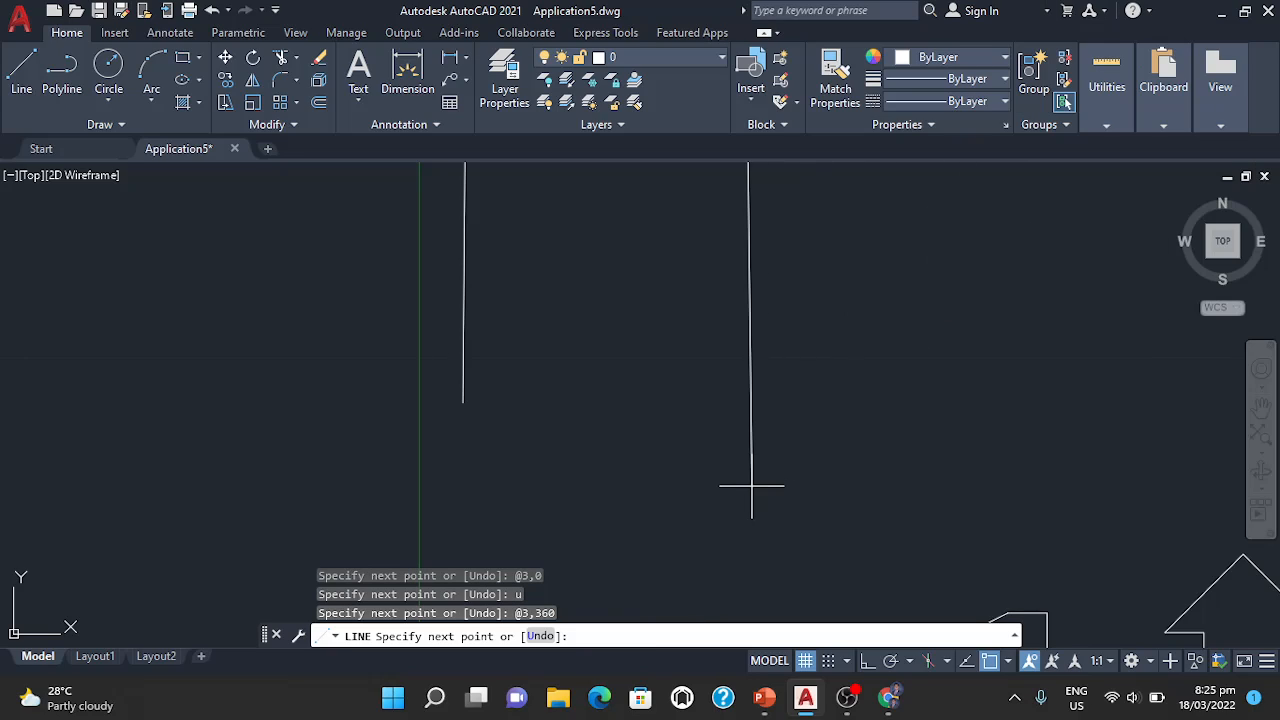
scroll(766, 600, "down", 2)
scroll(745, 485, "down", 2)
scroll(758, 482, "down", 1)
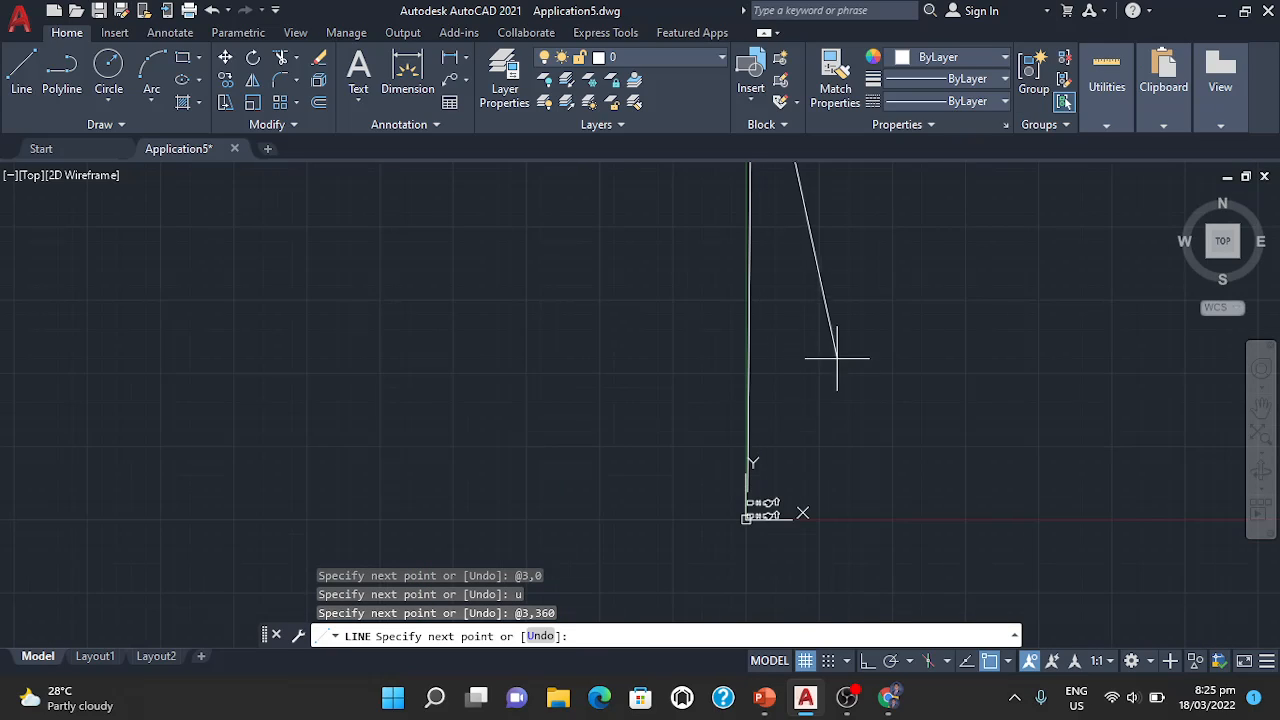
scroll(833, 467, "up", 1)
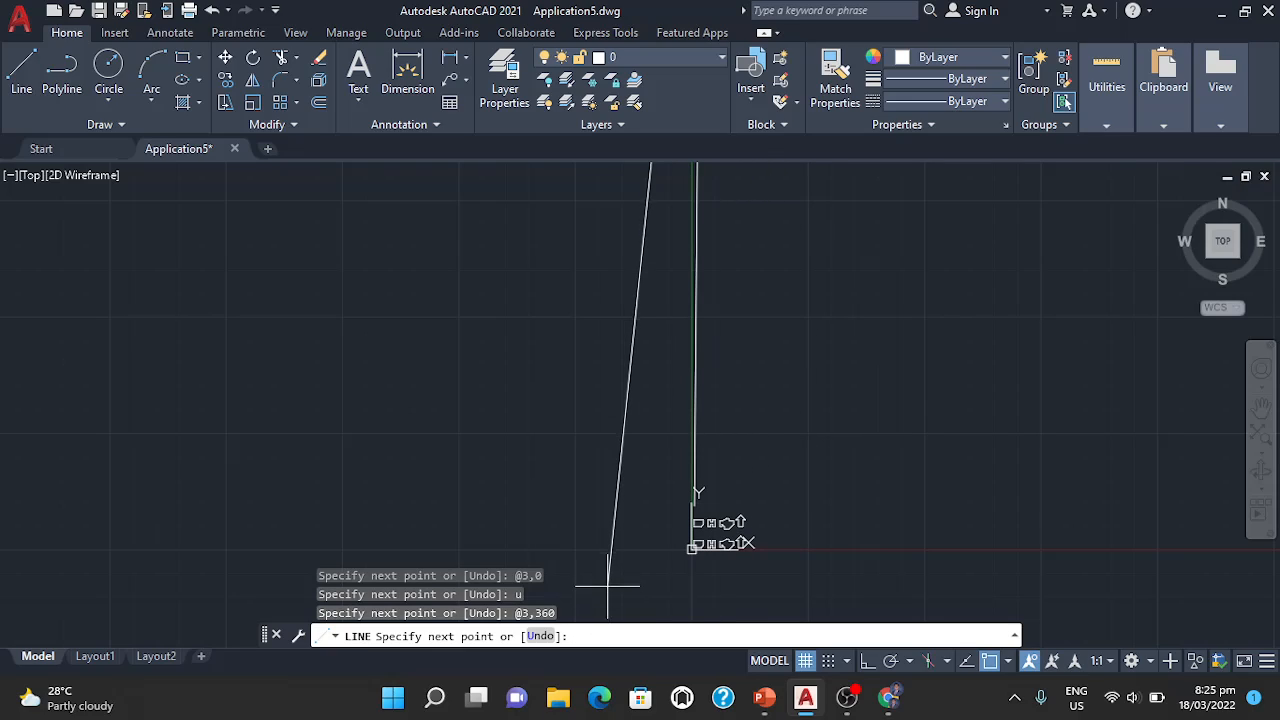
type("u")
key("Return")
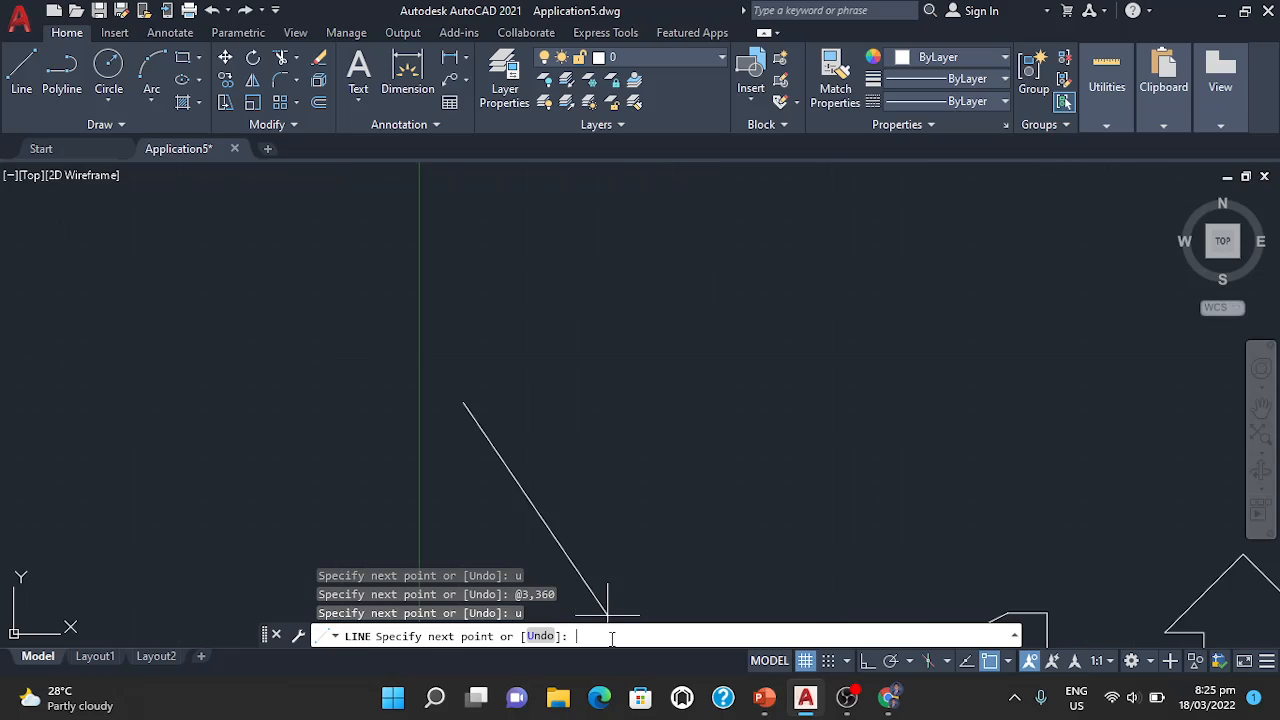
Step: Draw the outline's horizontal bottom edge with the polar coordinates @3<360
type("@3")
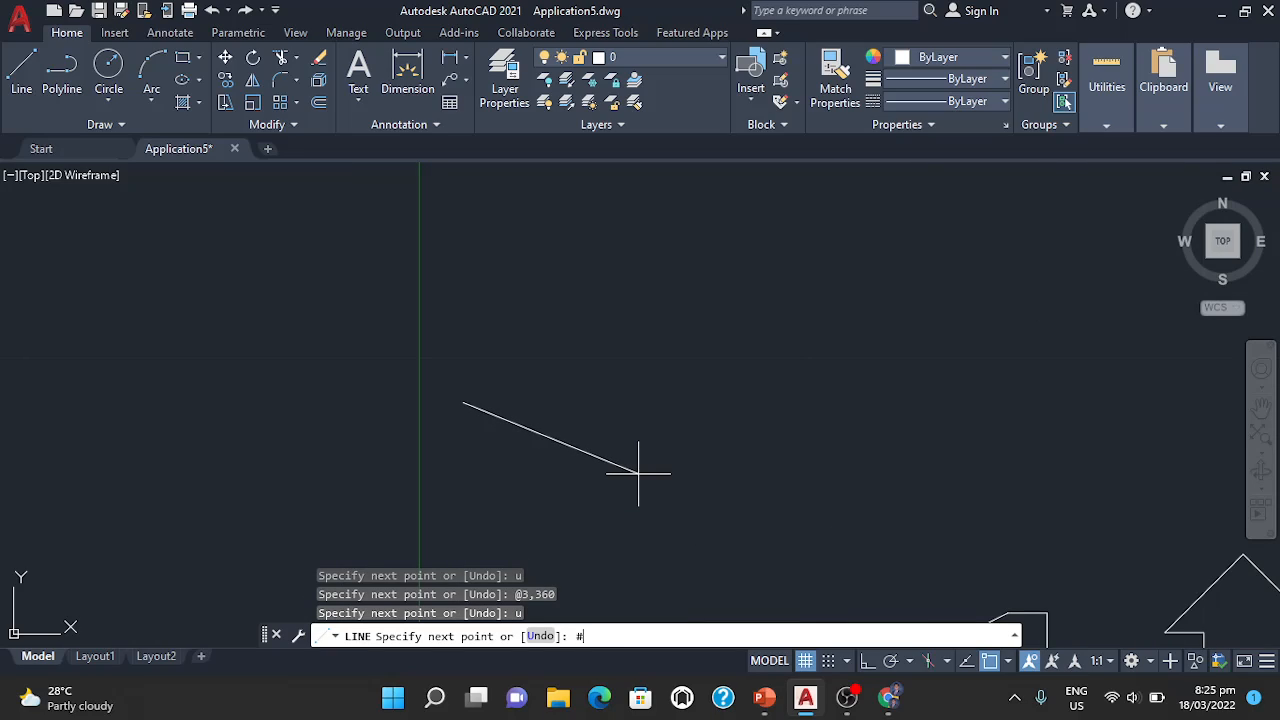
key("BackSpace")
key("BackSpace")
type("@3<360")
key("Return")
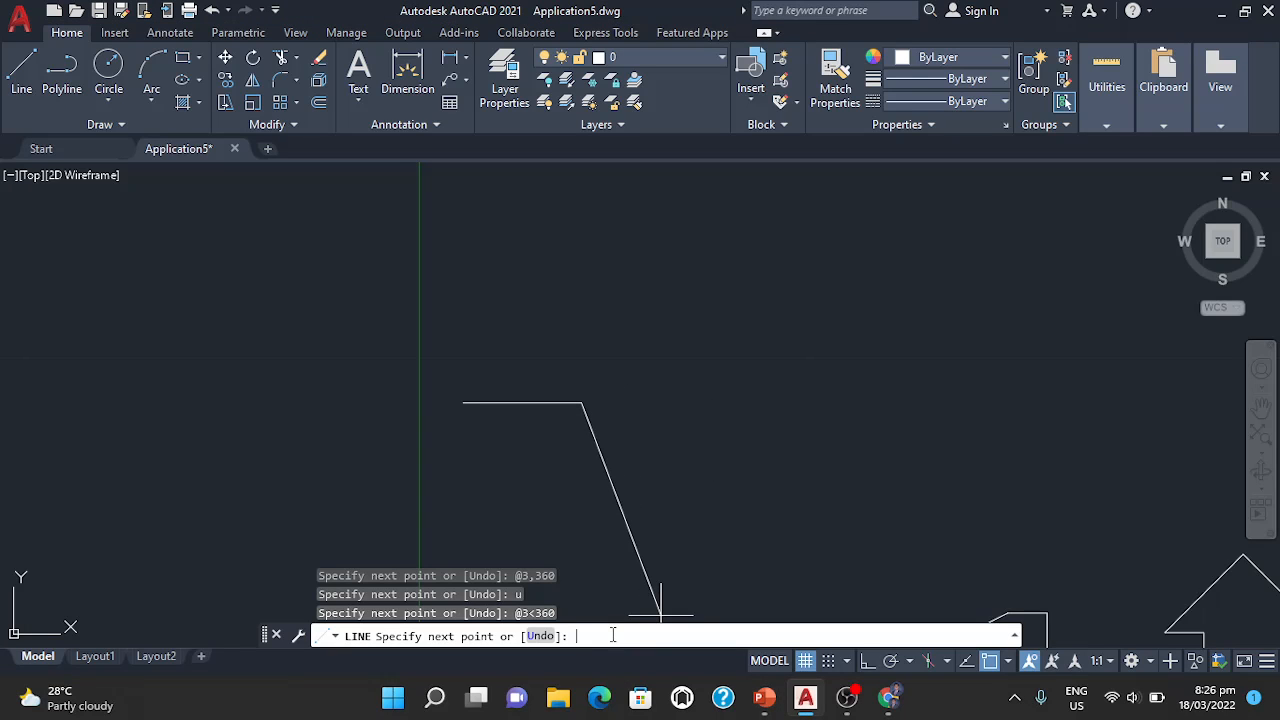
Step: Add the diagonal corner segment with the polar coordinates @1.4142<45
type("@1.4142")
type("<45")
key("Return")
mouse_move(698, 468)
middle_mouse_down()
mouse_move(671, 260)
mouse_move(691, 340)
mouse_move(700, 277)
mouse_move(697, 447)
middle_mouse_up()
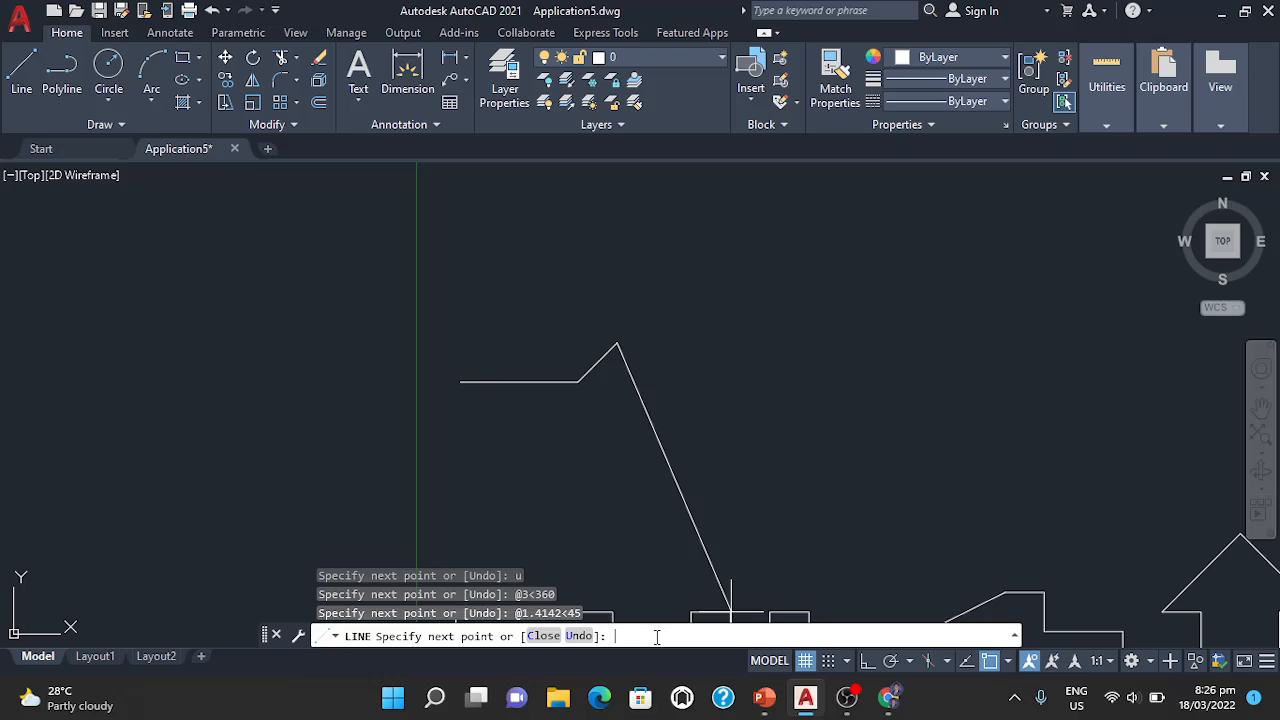
Step: Continue the outline with a vertical side at @2<90 and a horizontal upper edge at @4<180
type("@2<")
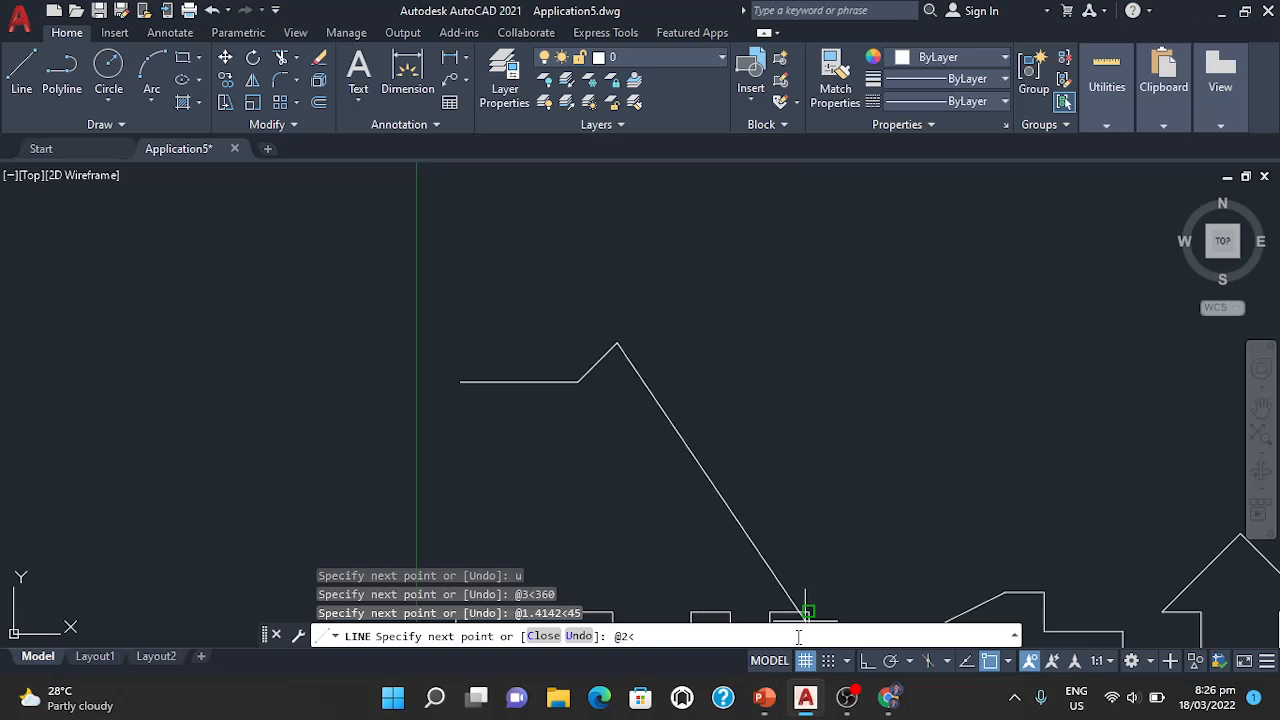
type("90")
key("Return")
mouse_move(671, 423)
middle_mouse_down()
mouse_move(614, 283)
mouse_move(673, 346)
mouse_move(709, 274)
mouse_move(714, 220)
mouse_move(706, 329)
mouse_move(646, 471)
middle_mouse_up()
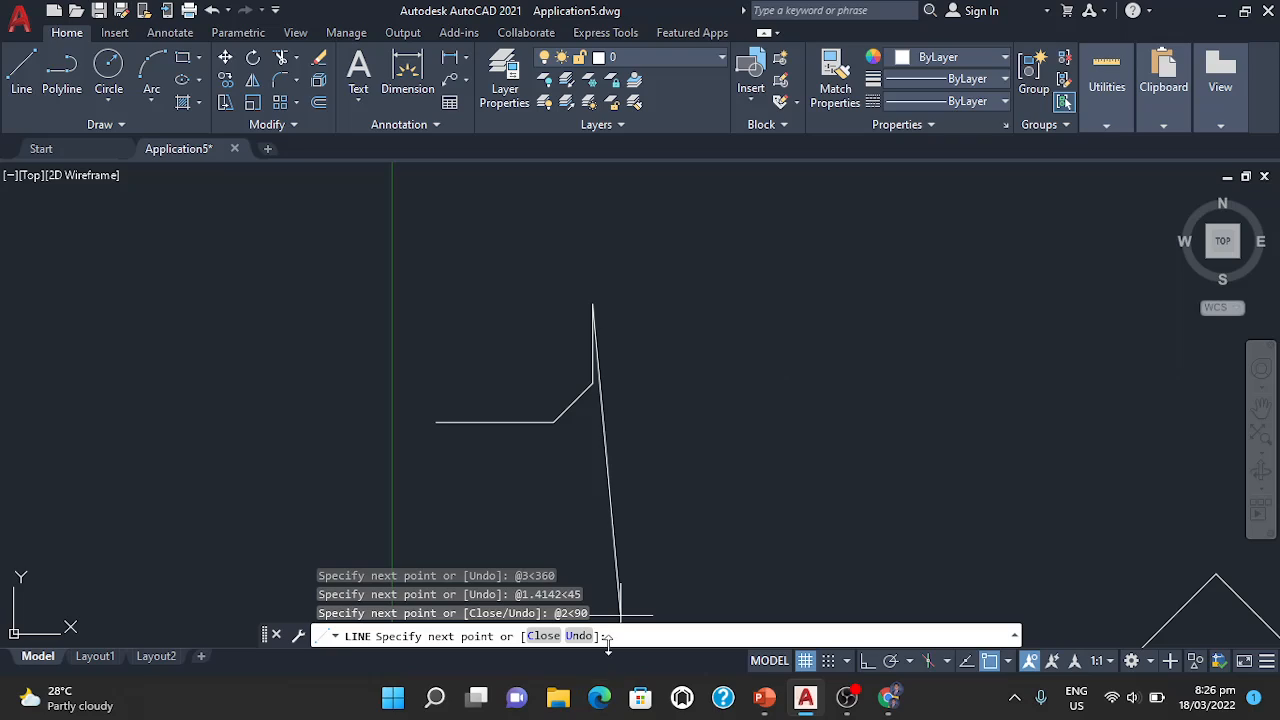
type("@4<")
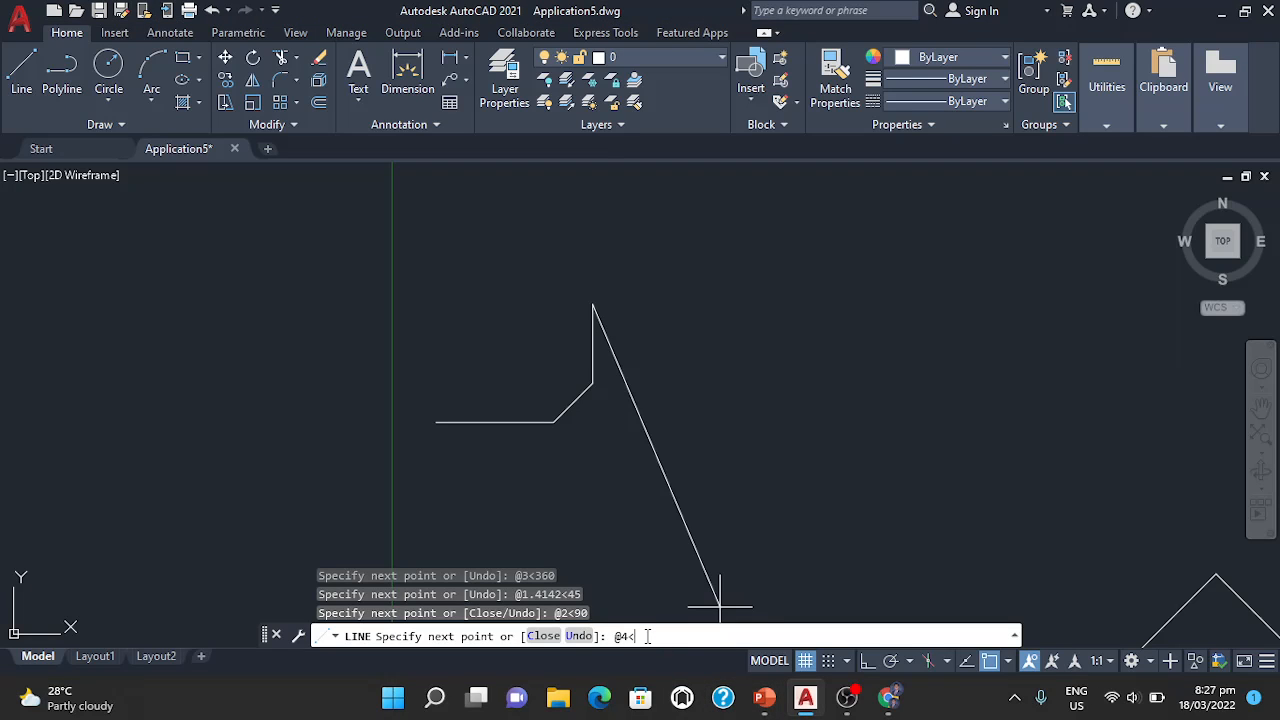
type("180")
key("Return")
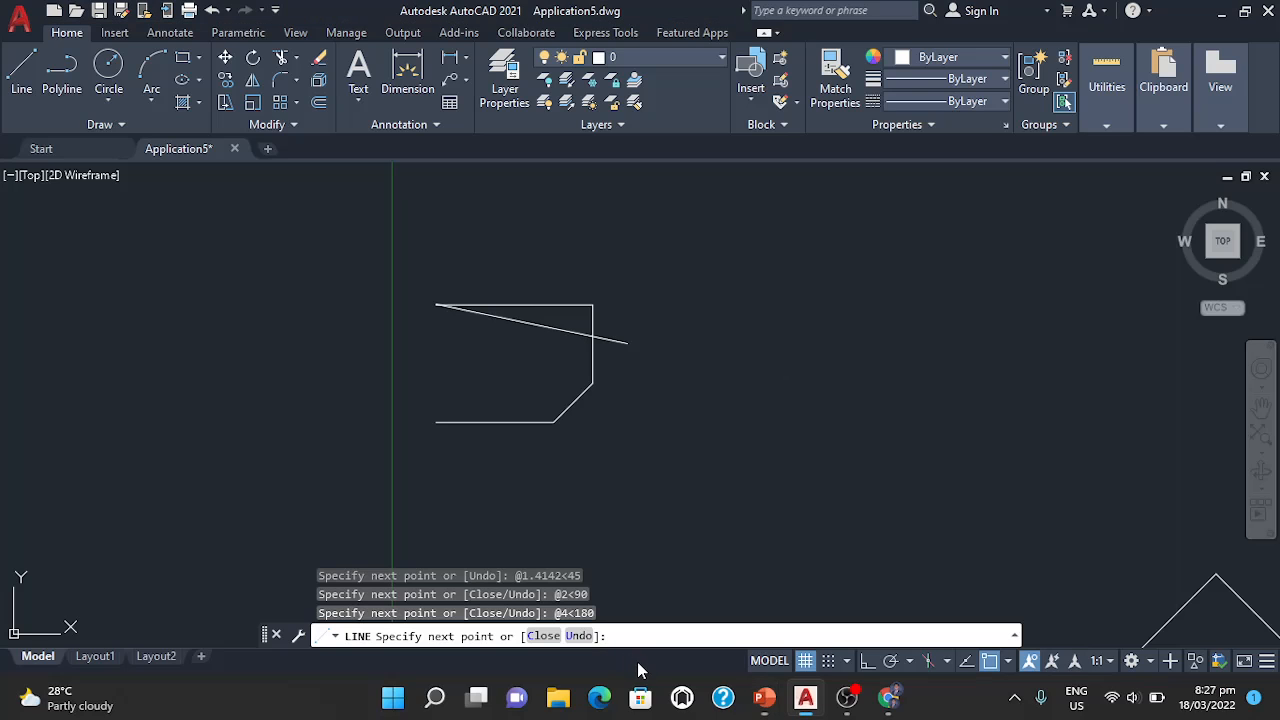
Step: Try the closing side with the entry @3,270 and undo it
type("@3<")
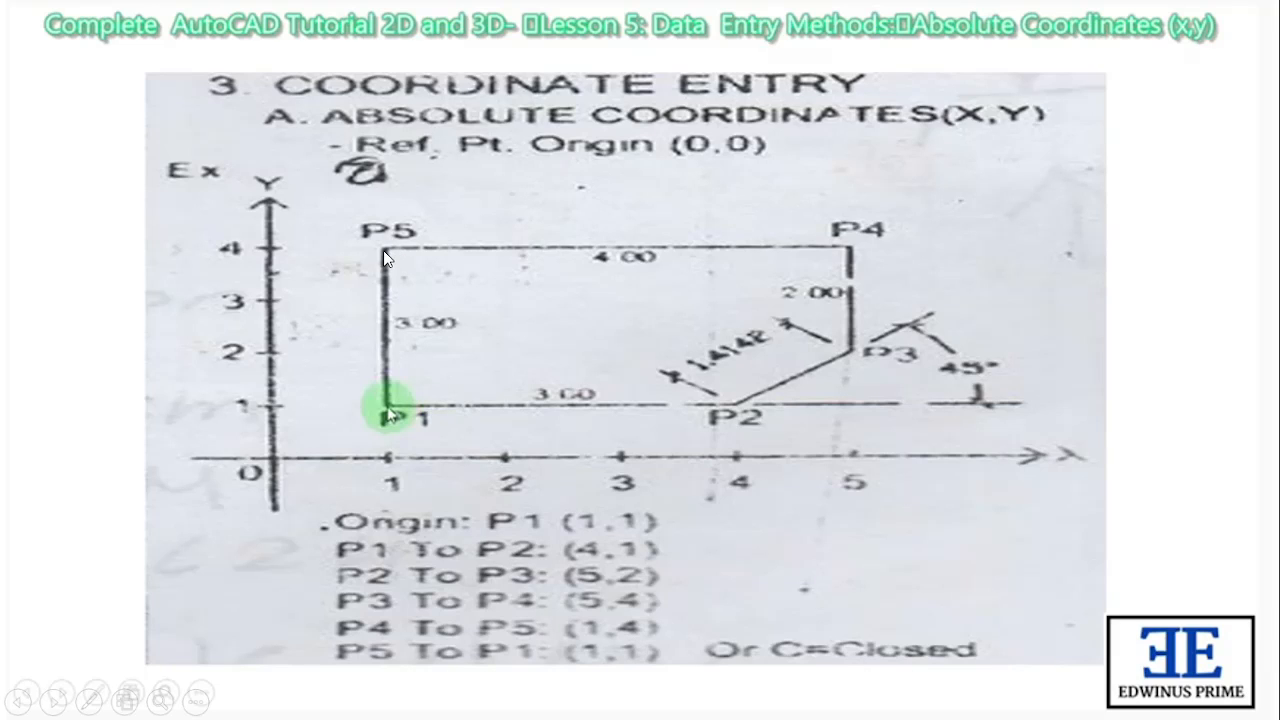
left_click(576, 487)
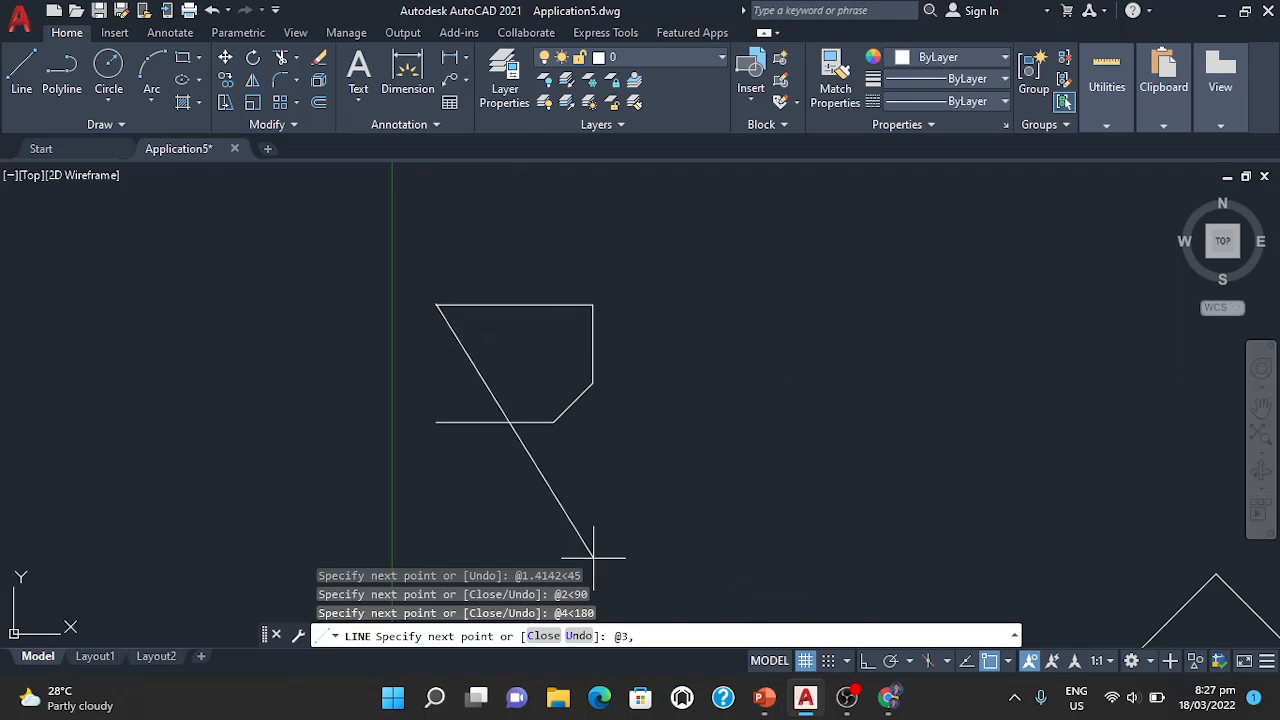
type("270")
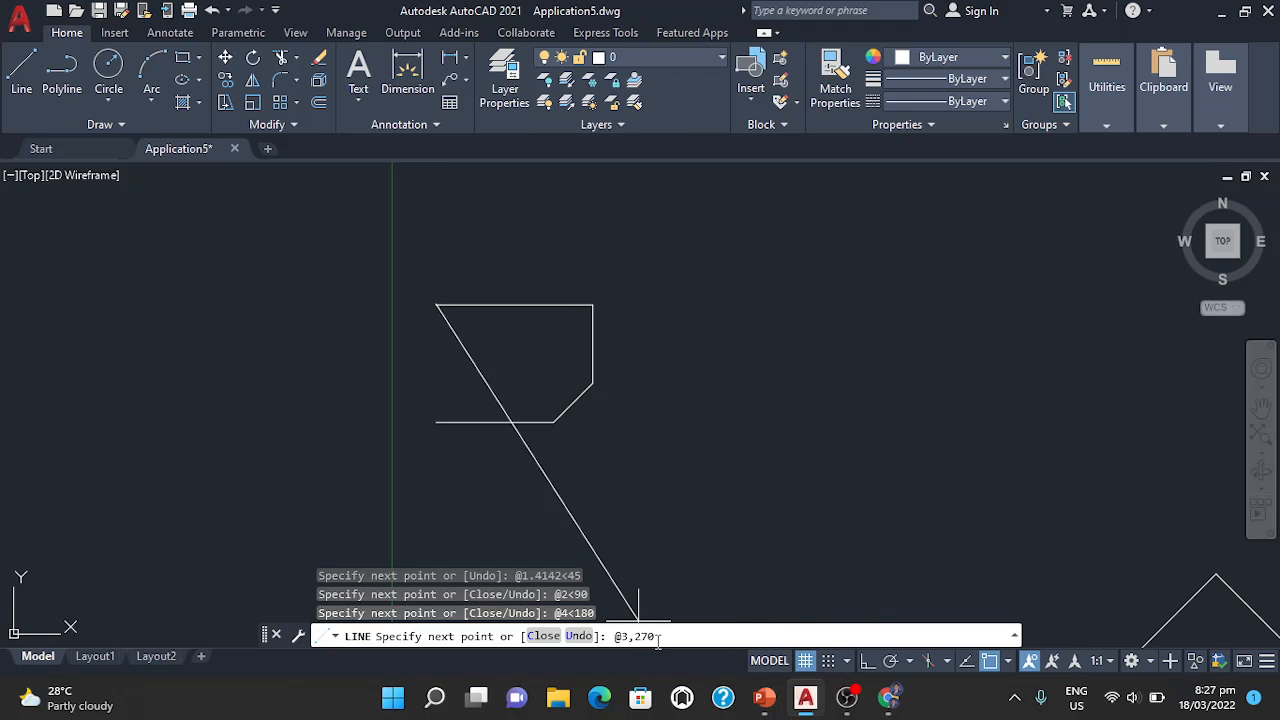
key("Return")
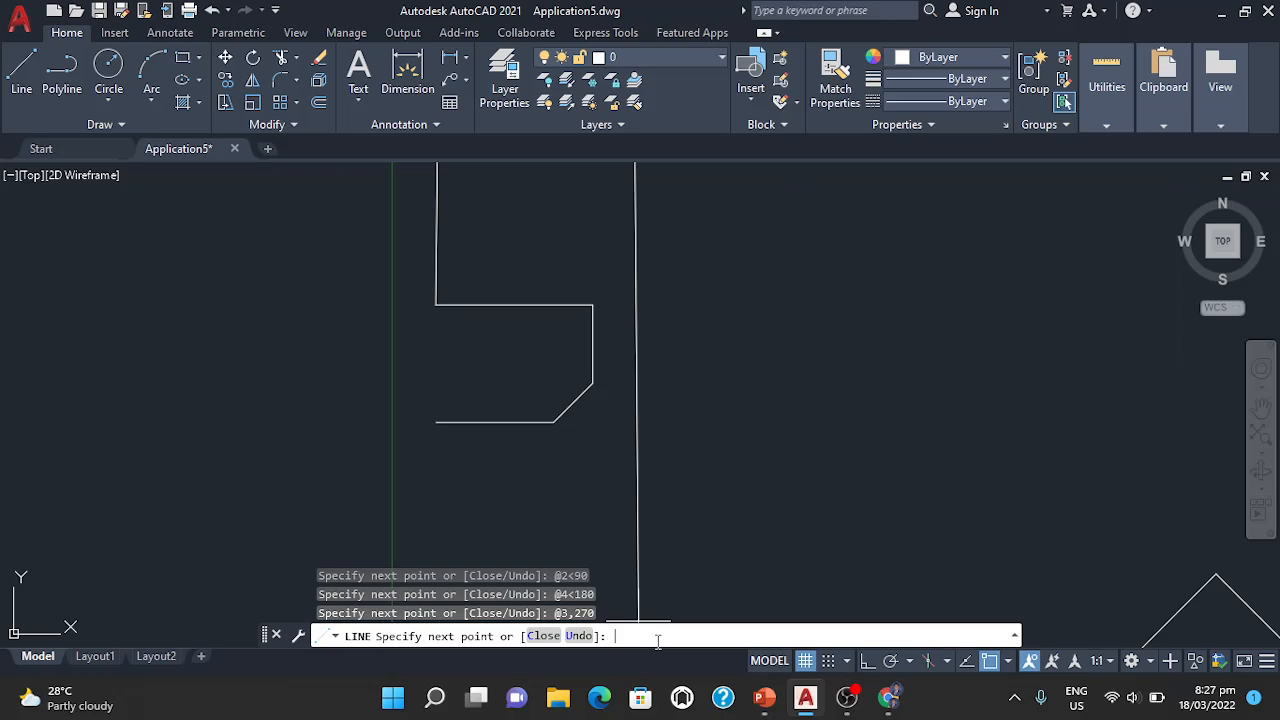
type("u")
key("Return")
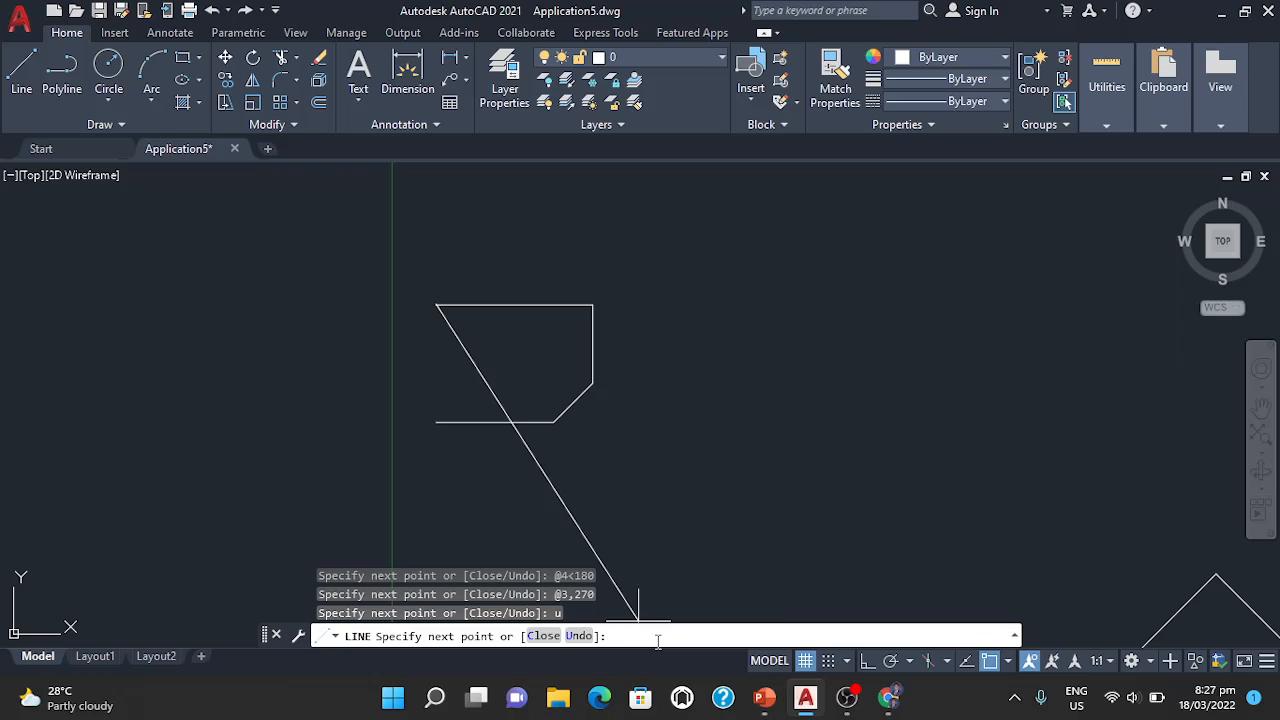
Step: Close the outline with a vertical side at polar coordinates @3<270 and end the Line command
type("@3<270")
key("Return")
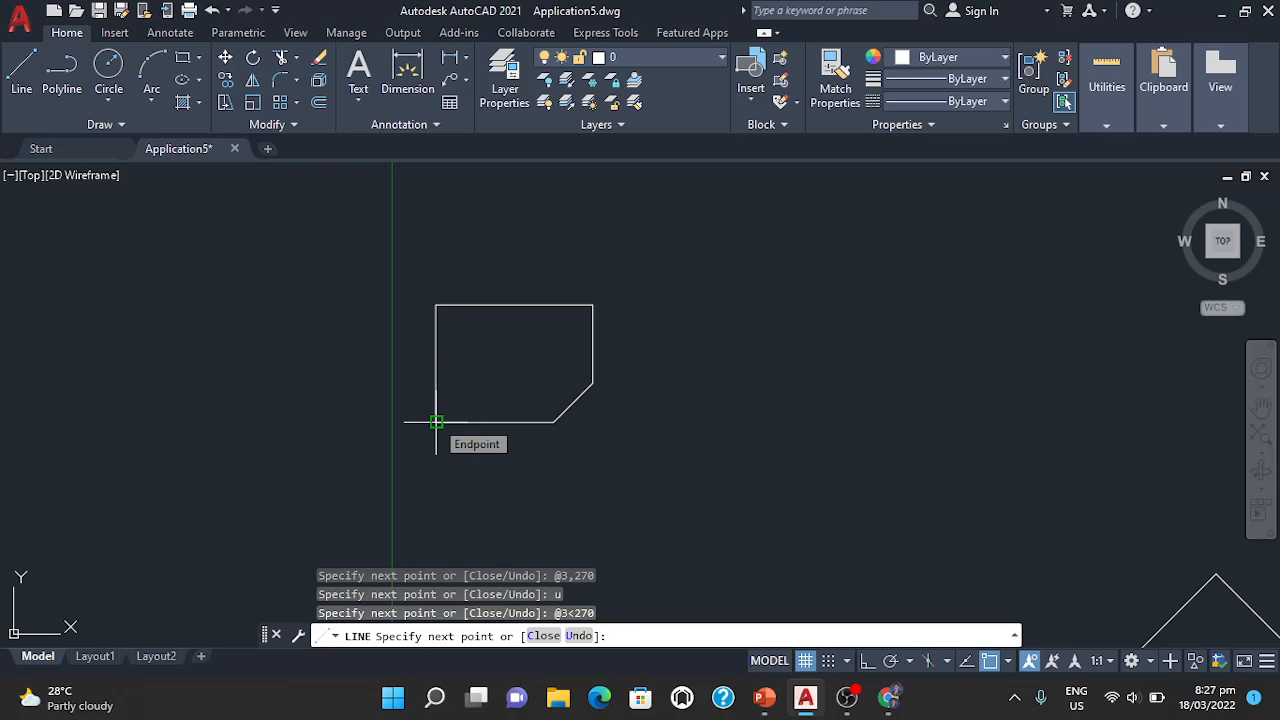
key("Escape")
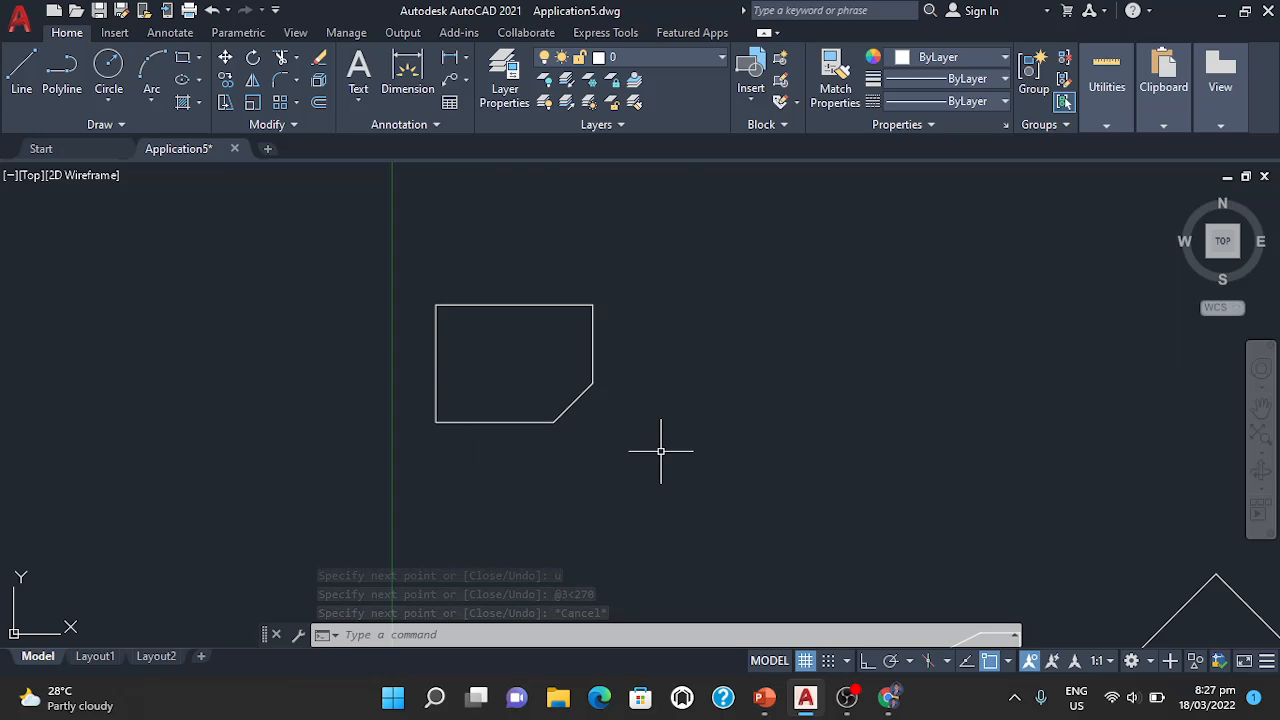
middle_click_drag(660, 451, 649, 309)
mouse_move(664, 492)
middle_mouse_down()
mouse_move(672, 229)
mouse_move(670, 426)
mouse_move(678, 311)
mouse_move(686, 528)
middle_mouse_up()
middle_click_drag(657, 434, 657, 369)
middle_click_drag(630, 465, 632, 469)
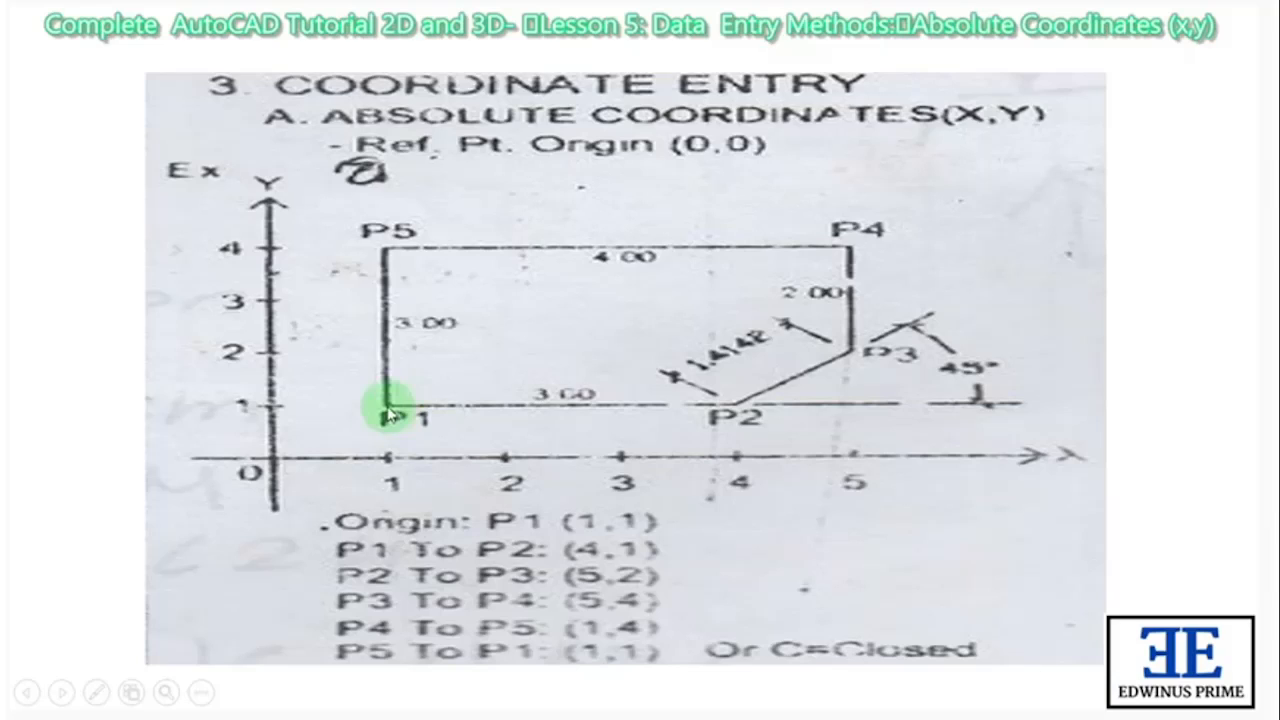
Step: Switch to the PowerPoint editing window and move the Exercise No. 1 figure upward on slide 18
key("alt+Tab")
key("alt+Tab")
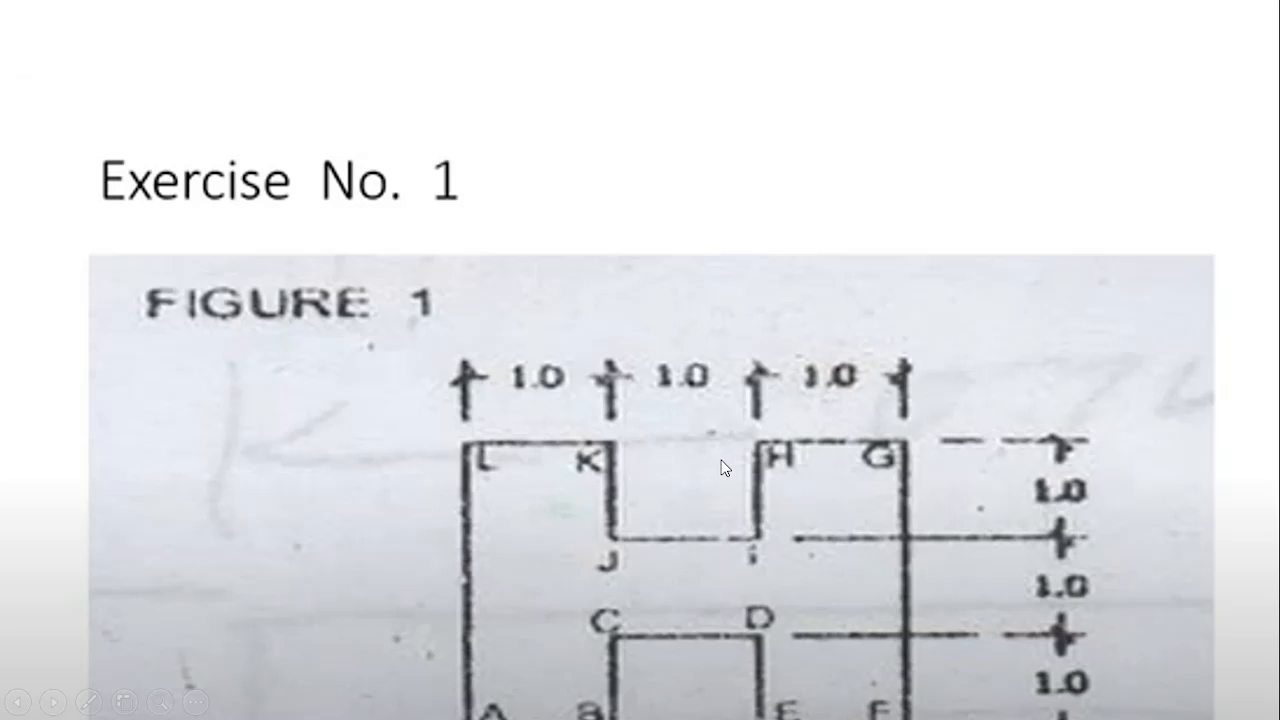
key("alt+Tab")
key("alt+Tab")
key("alt+Tab")
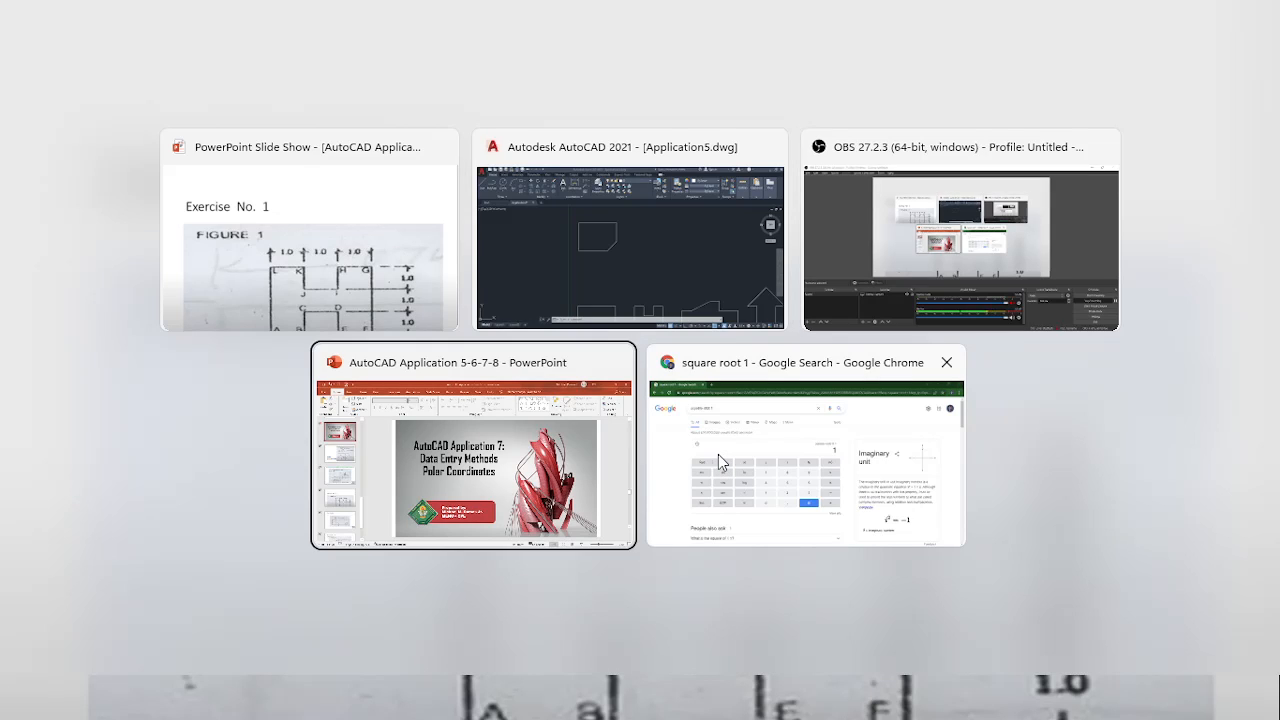
scroll(718, 454, "down", 1)
scroll(718, 454, "down", 1)
scroll(718, 454, "down", 1)
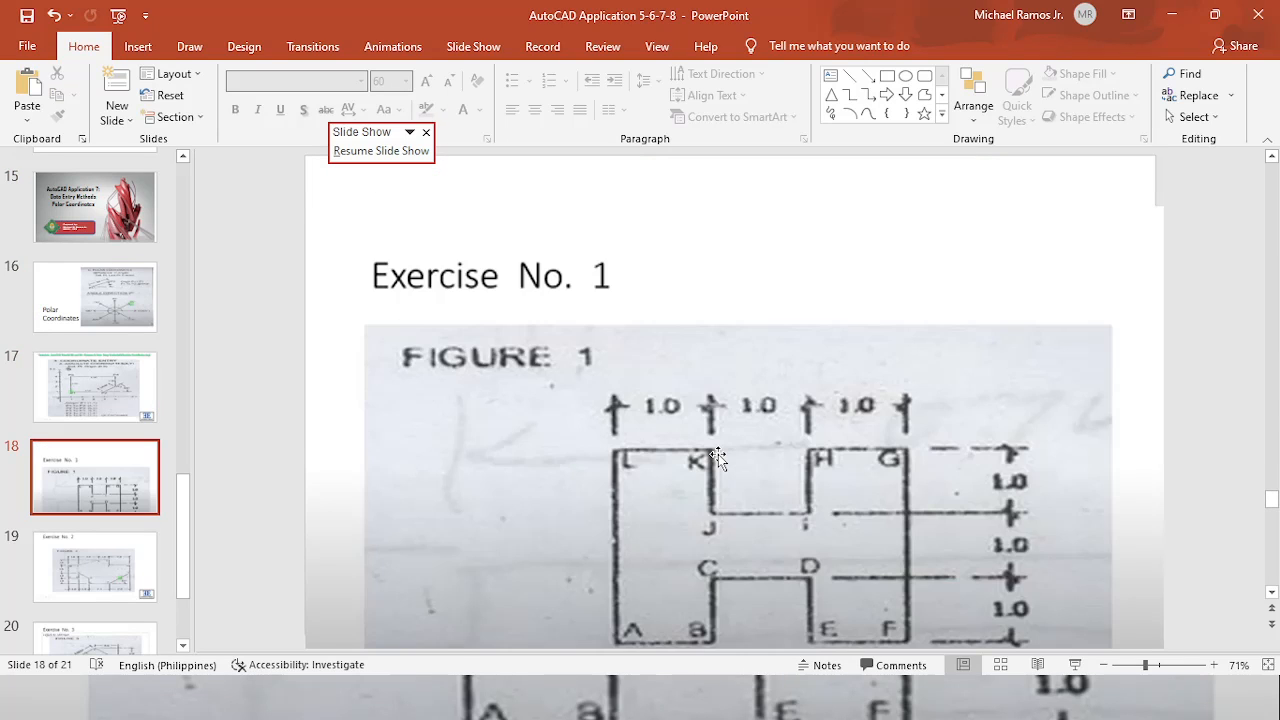
left_click(718, 454)
left_click_drag(1015, 376, 1006, 323)
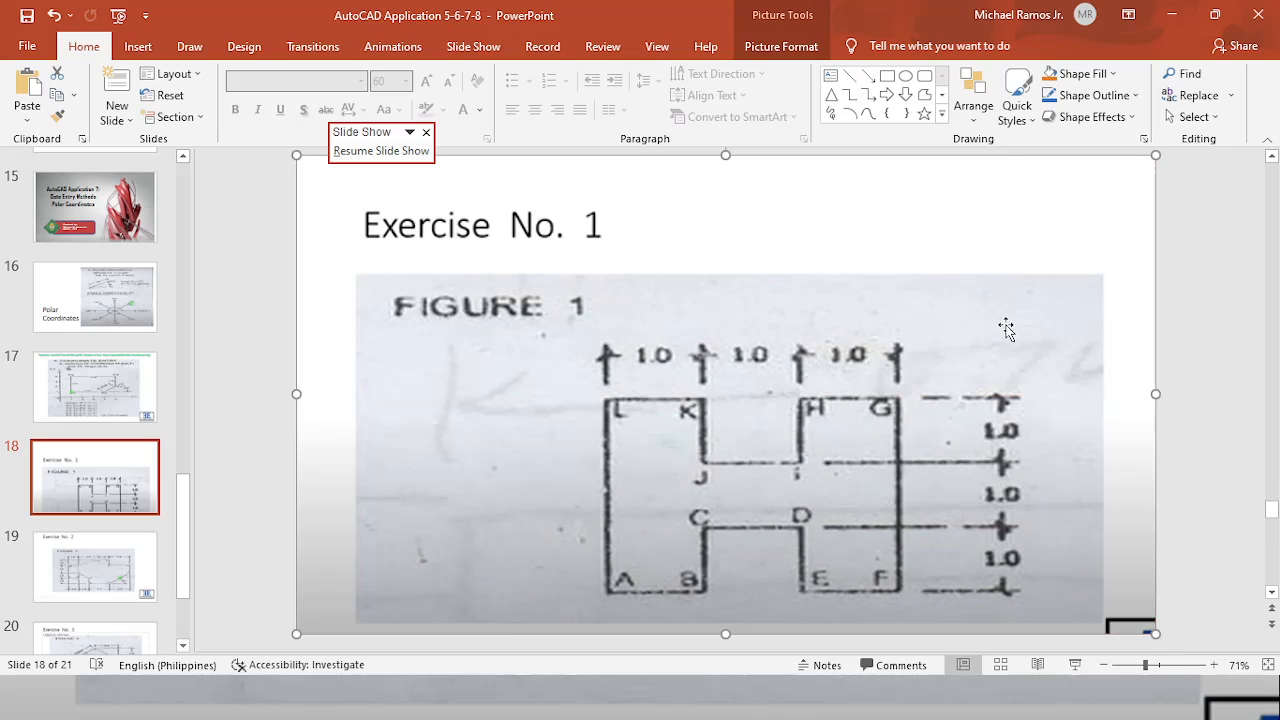
Step: Check Figure 1 of Exercise No. 1 in the running slide show and switch to AutoCAD
key("alt+Tab")
key("alt+Tab")
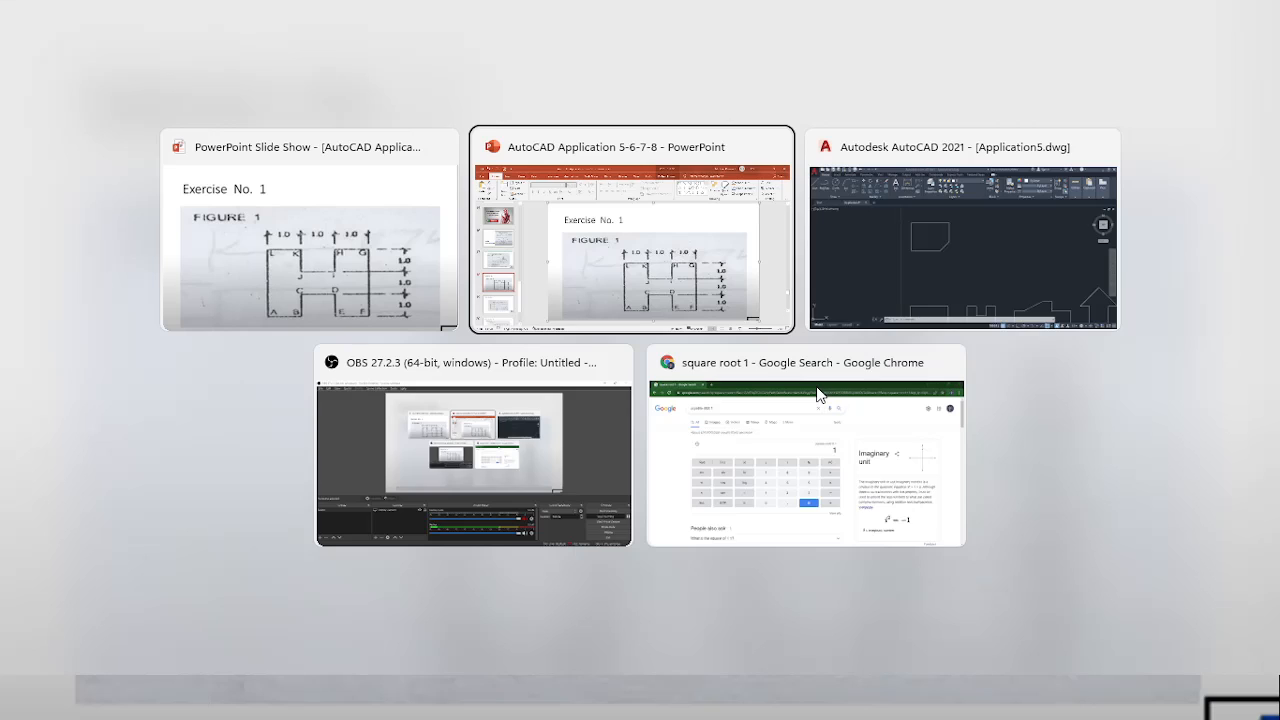
key("alt+Tab")
key("alt+Tab")
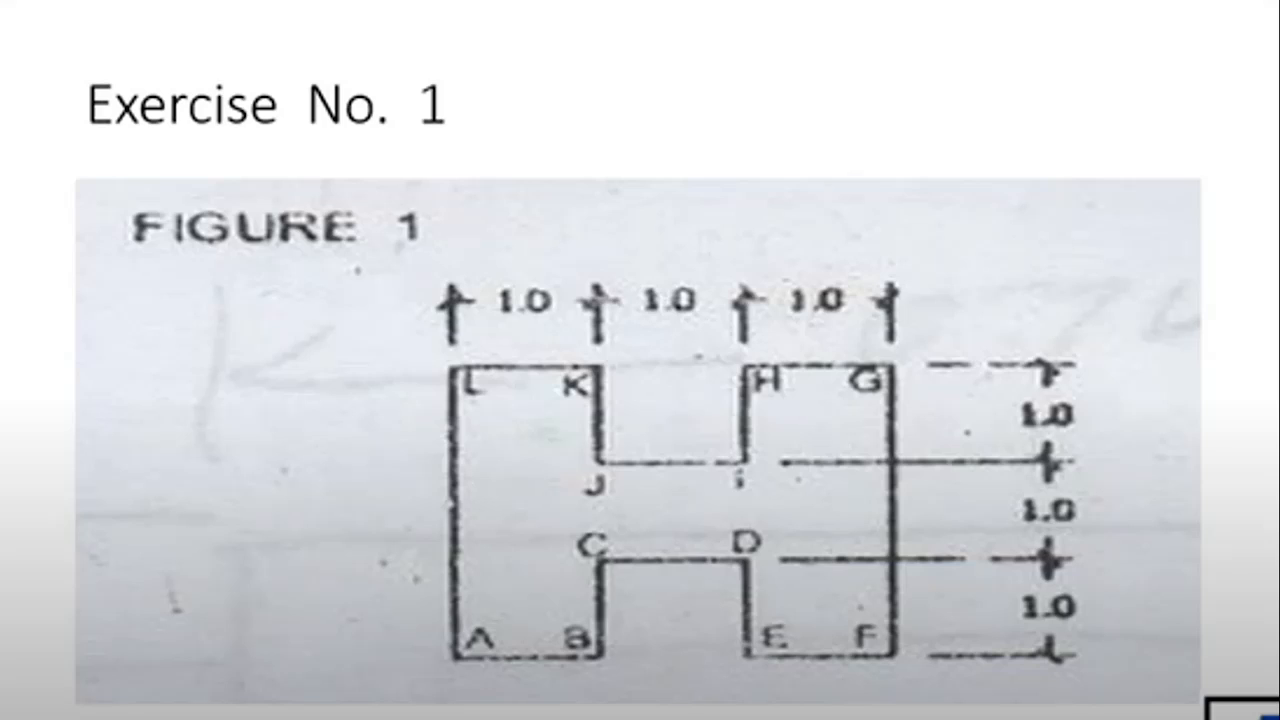
key("alt+Tab")
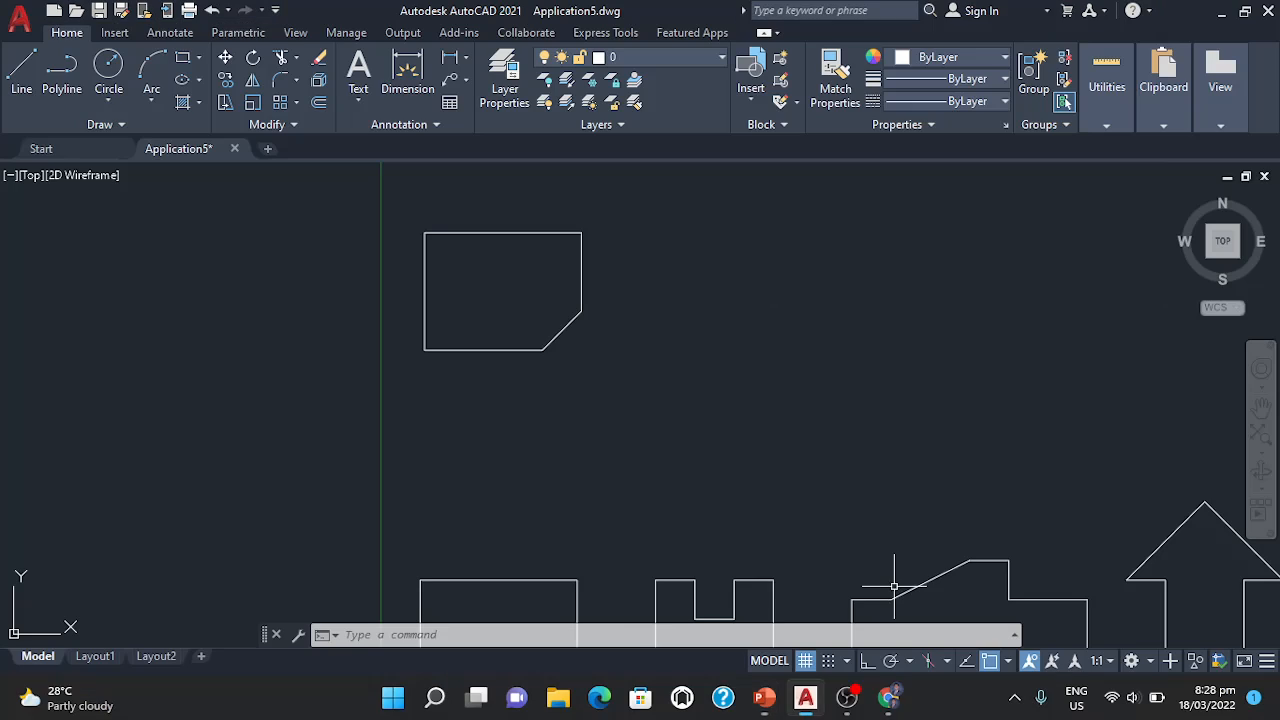
left_click(568, 634)
type("l")
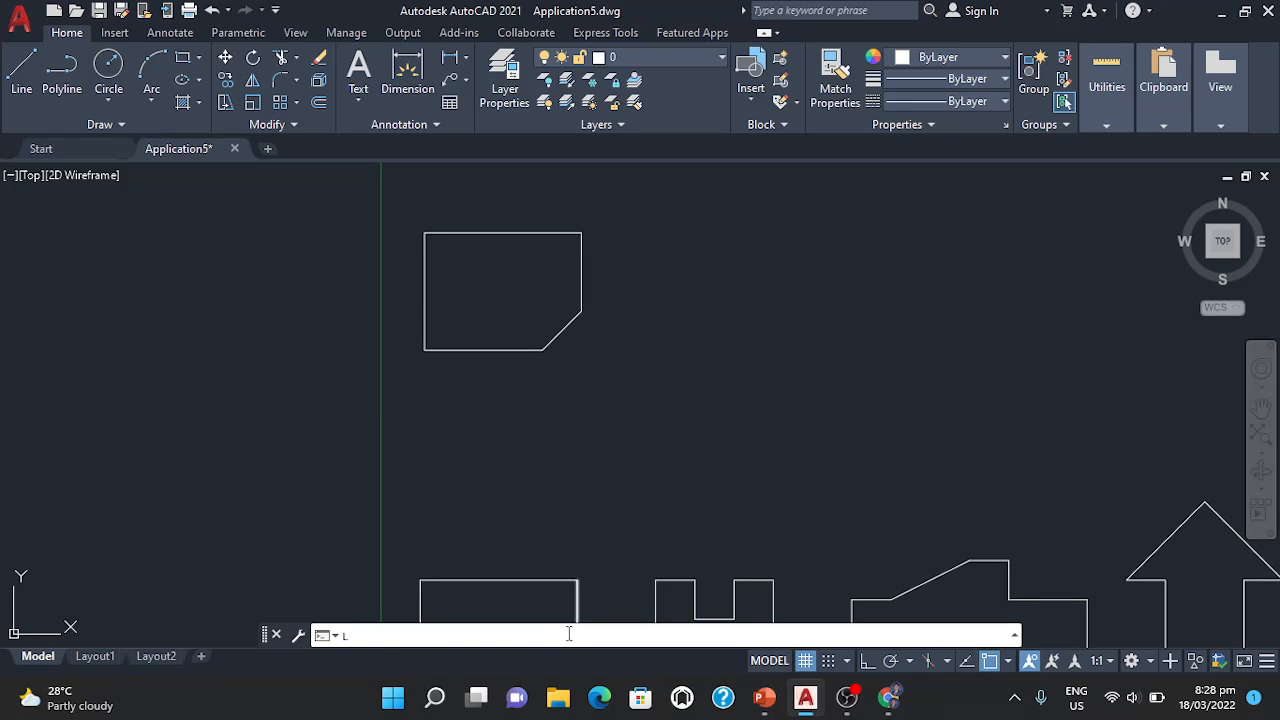
key("Return")
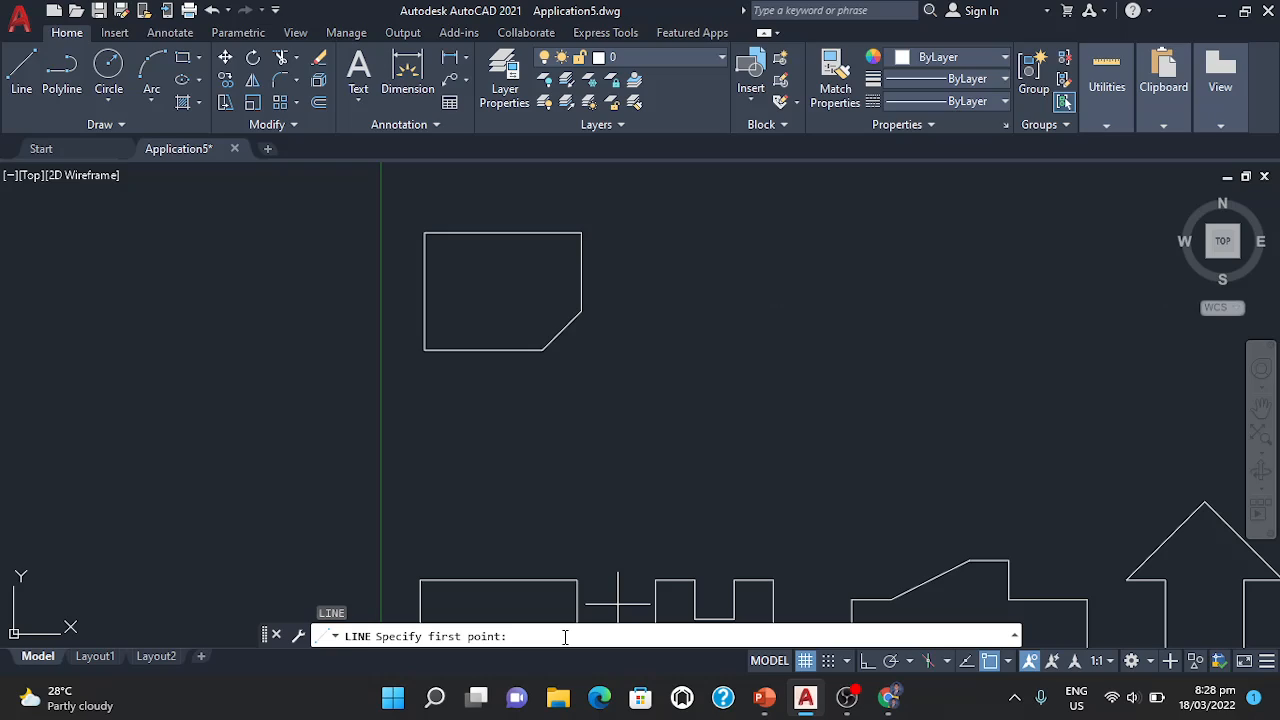
type("7,15")
key("Return")
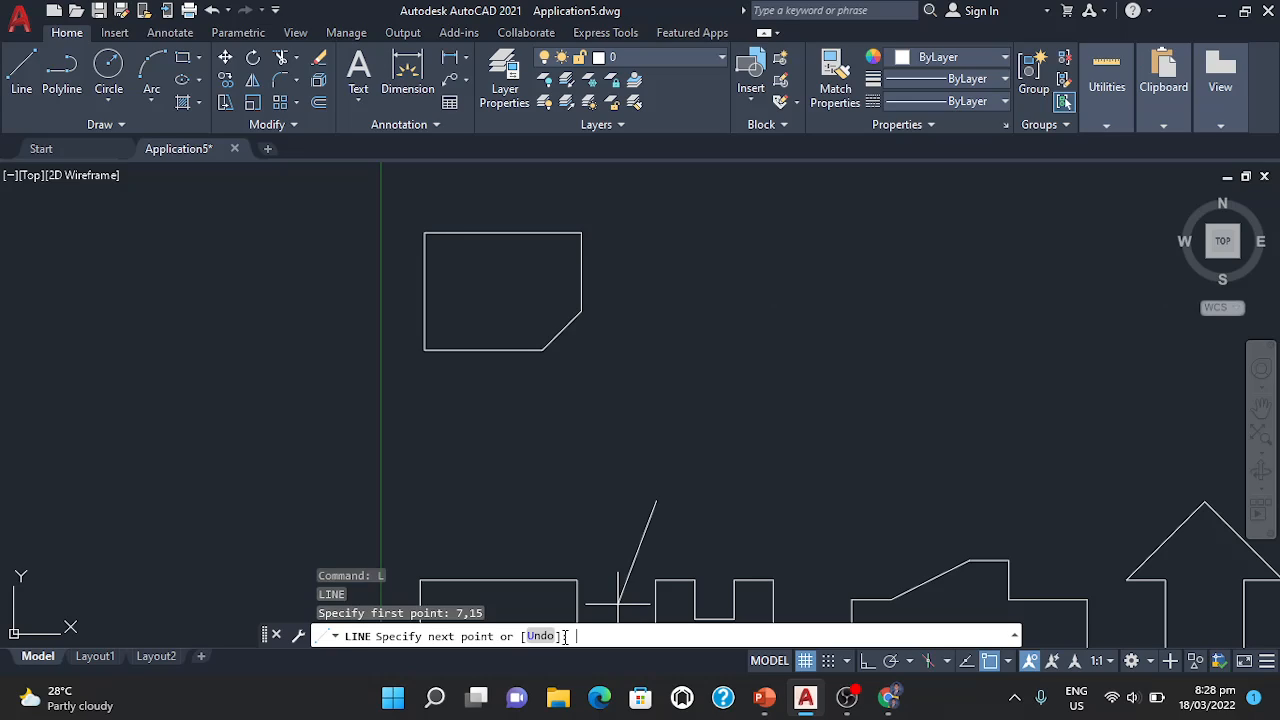
key("Escape")
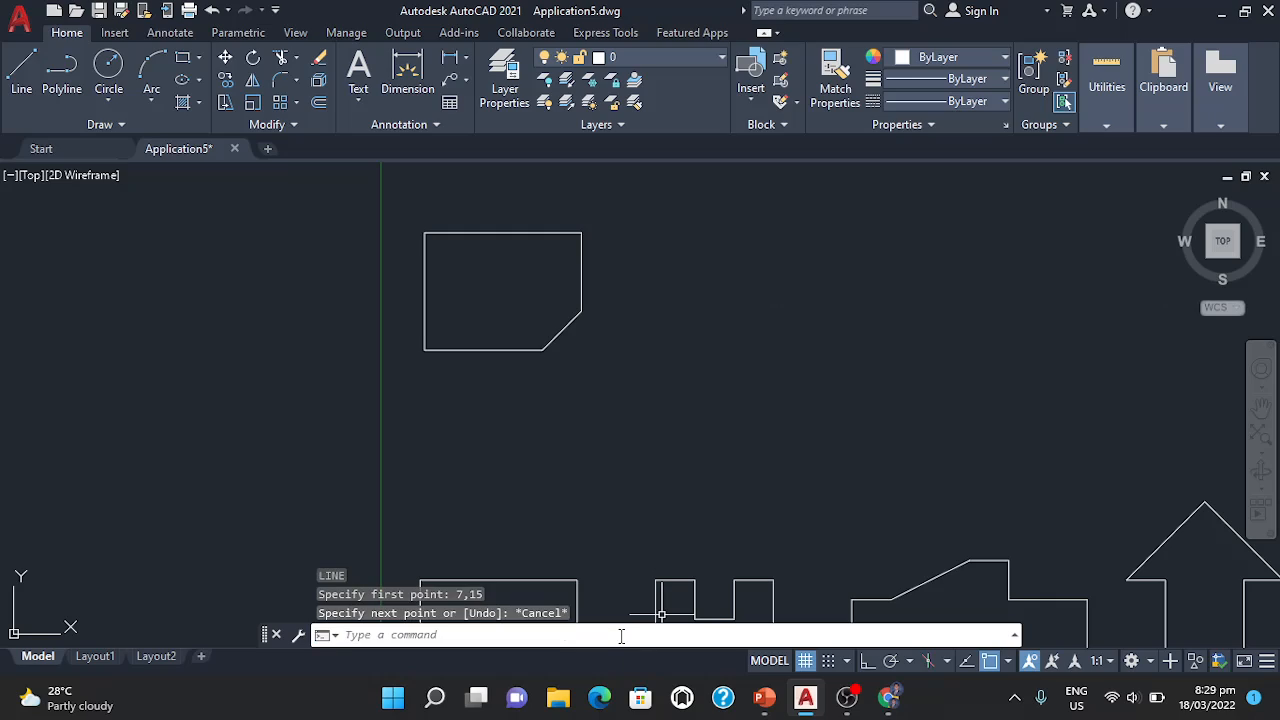
left_click(621, 636)
type("l")
key("Return")
type("15")
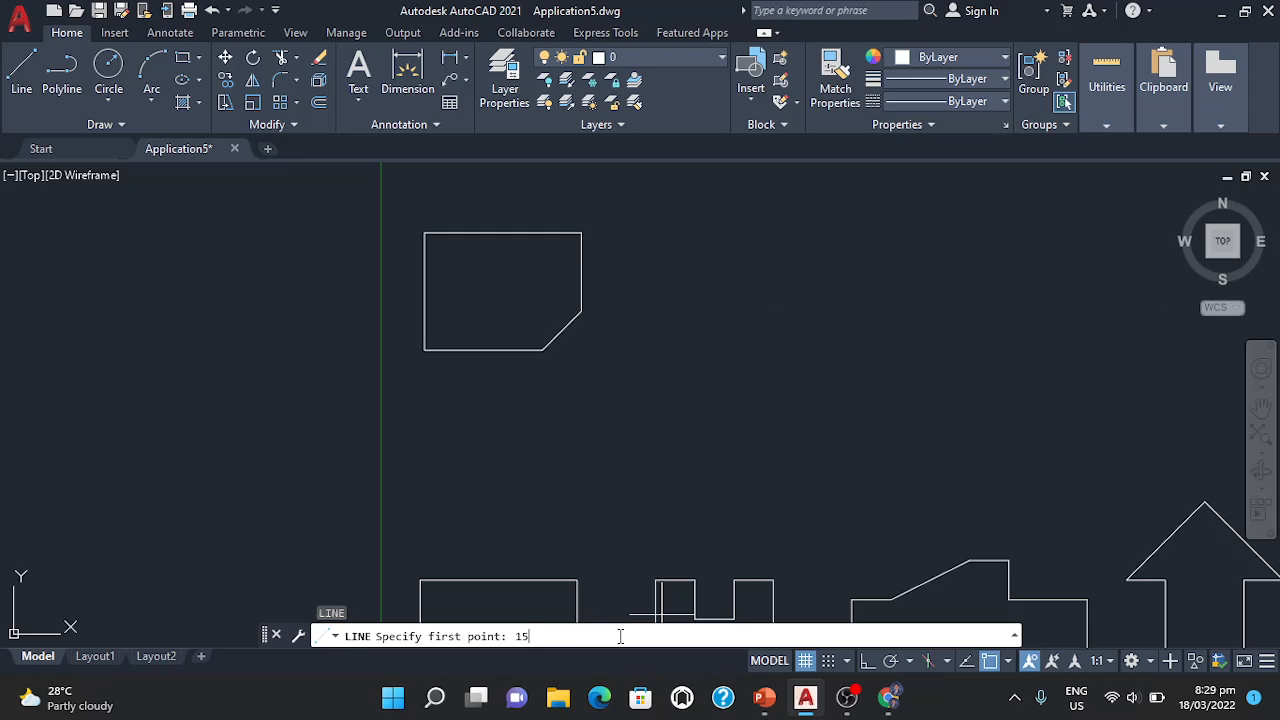
type(",15")
key("Return")
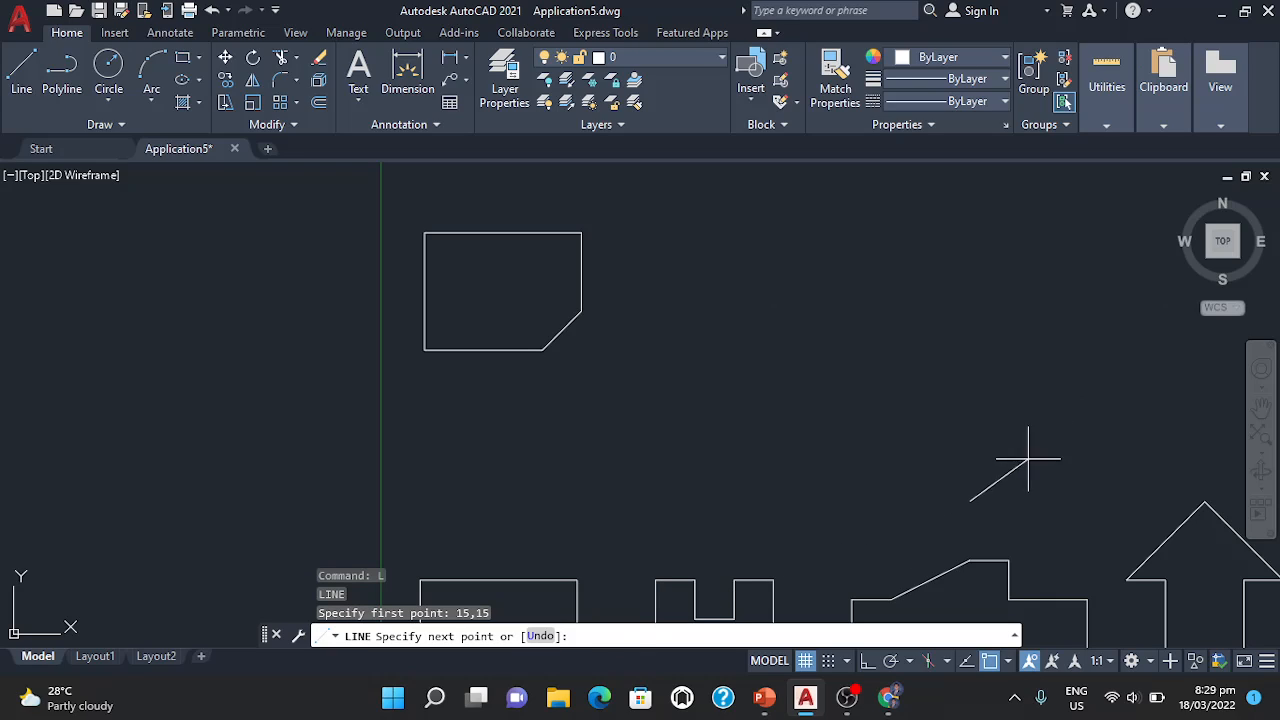
key("Escape")
Step: List the coordinates of the horizontal lower edge of the finished outline with the LIST command
scroll(663, 490, "down", 4)
scroll(657, 491, "up", 4)
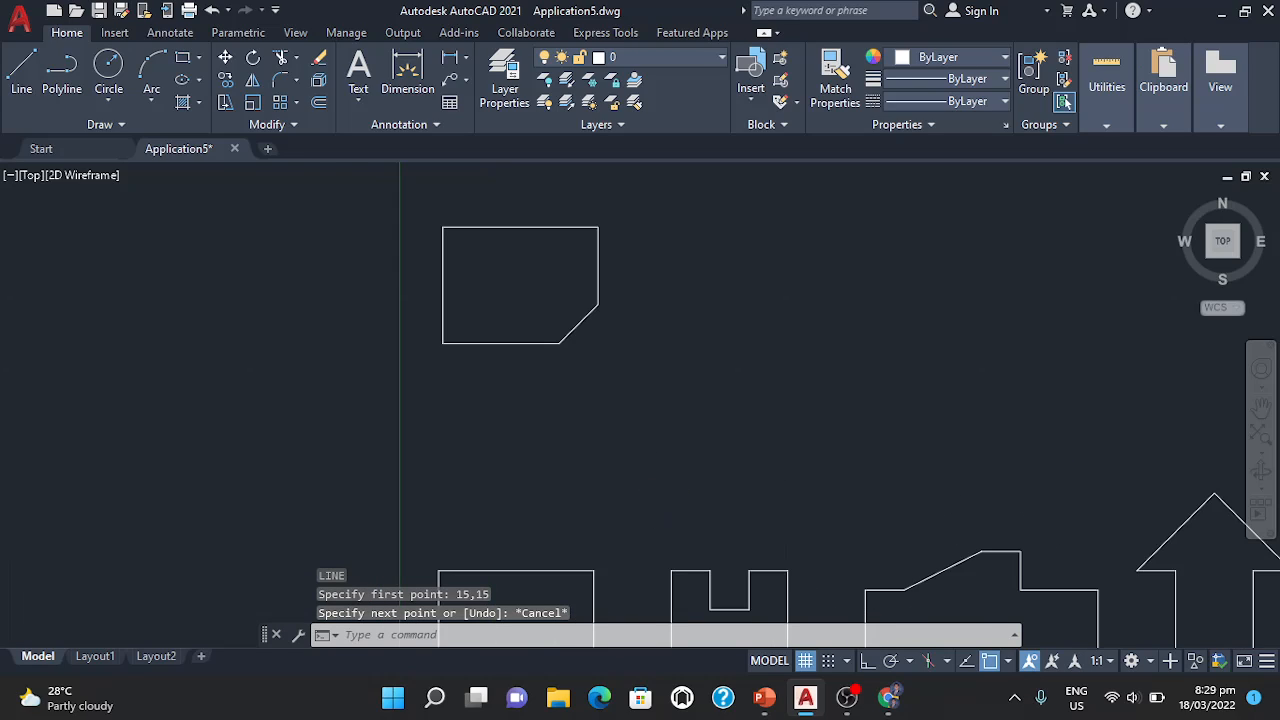
scroll(653, 492, "up", 2)
middle_click_drag(653, 492, 734, 534)
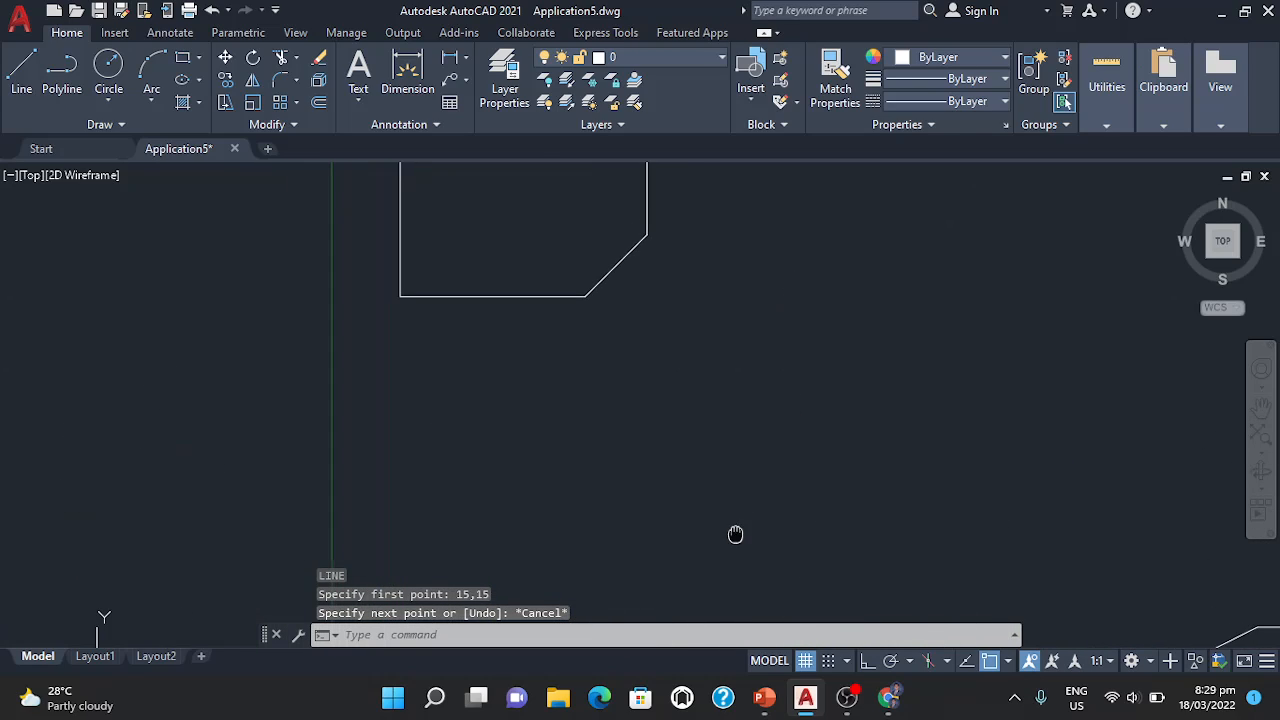
left_click(418, 295)
type("1")
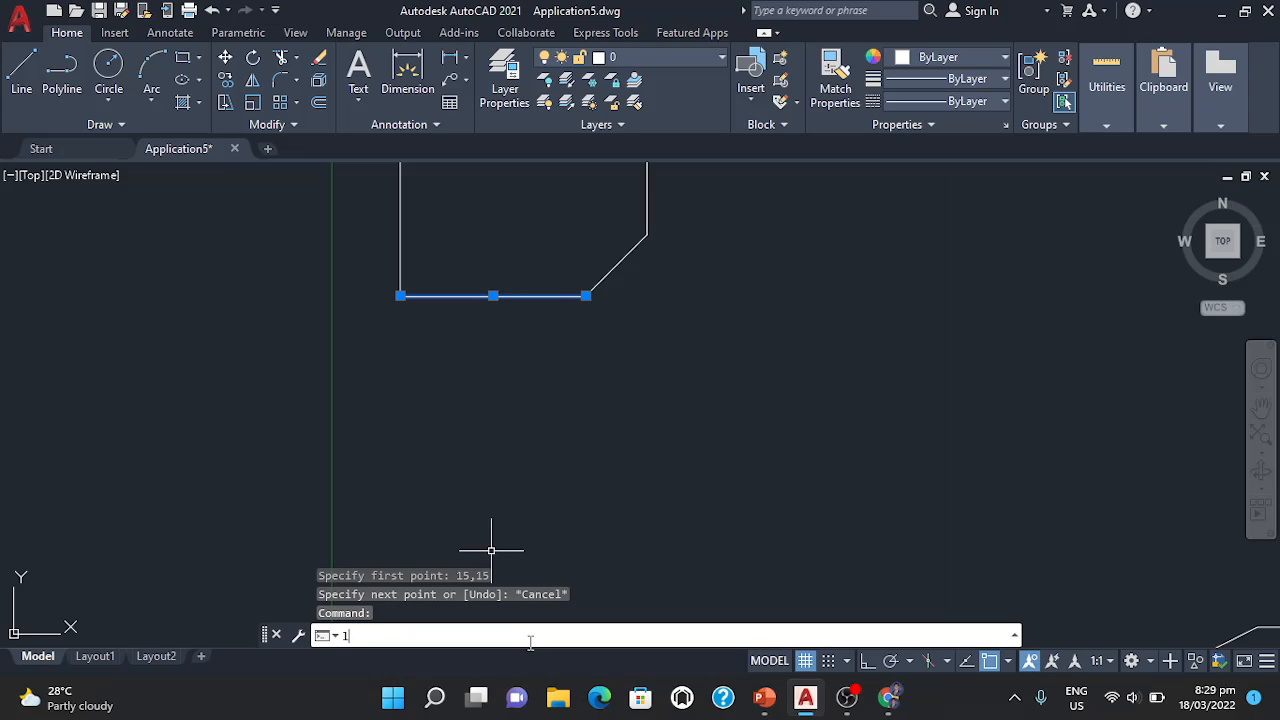
type("i")
key("Return")
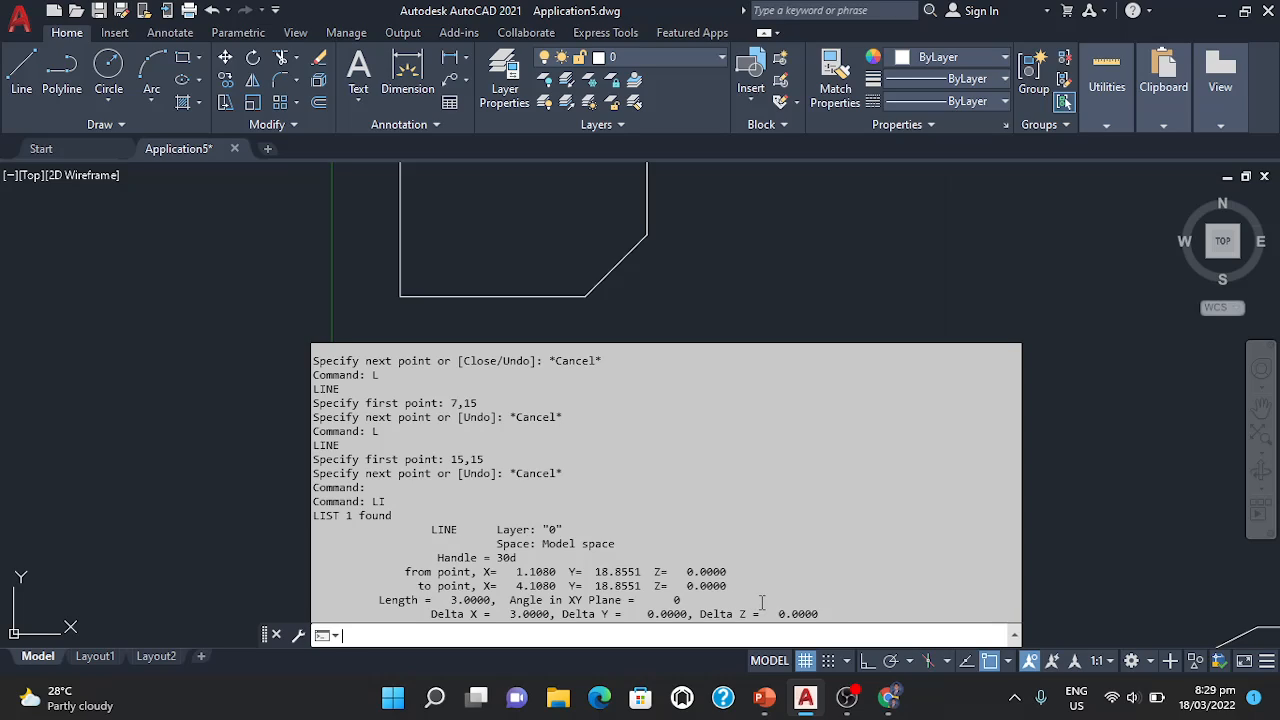
left_click(748, 275)
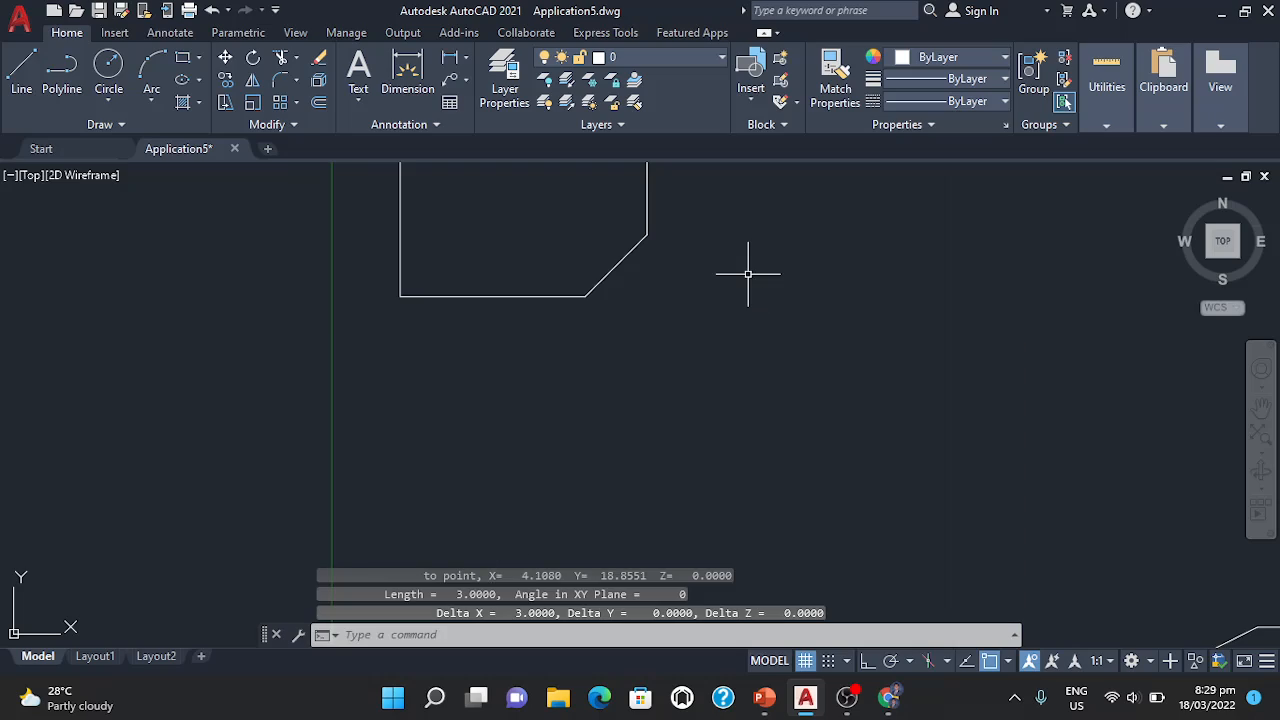
left_click(644, 635)
type("l")
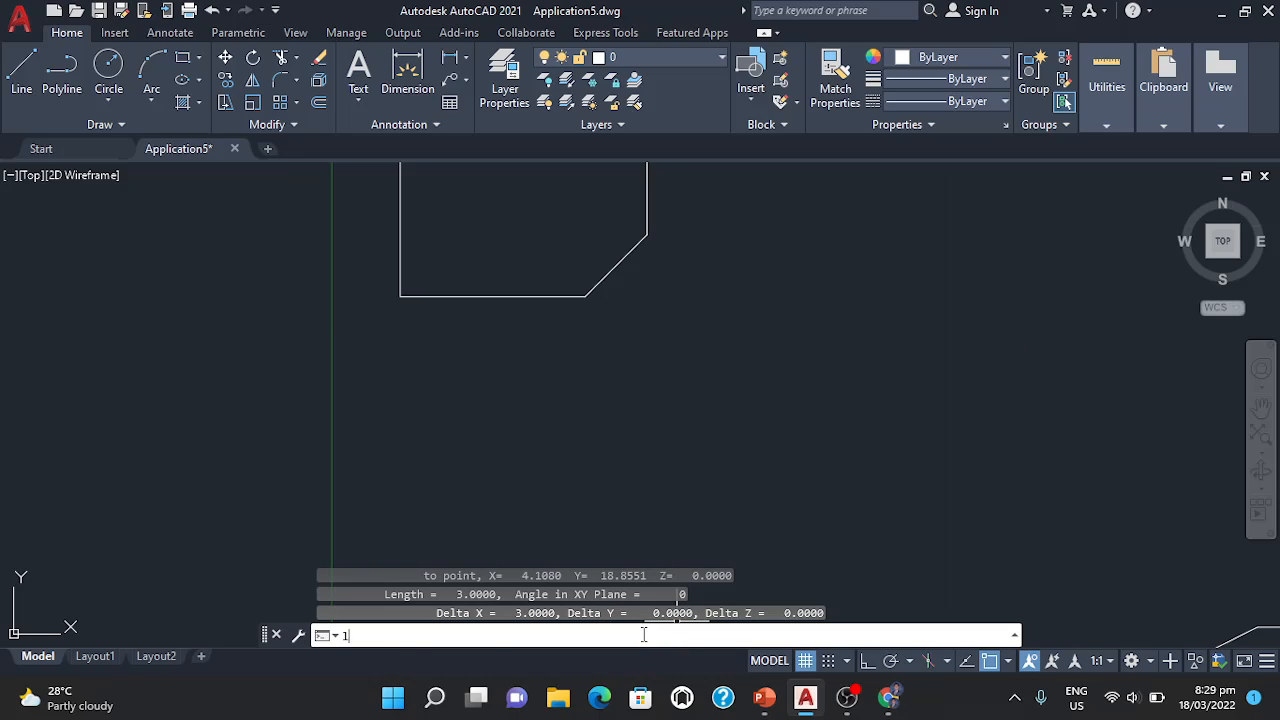
key("Return")
type("7,")
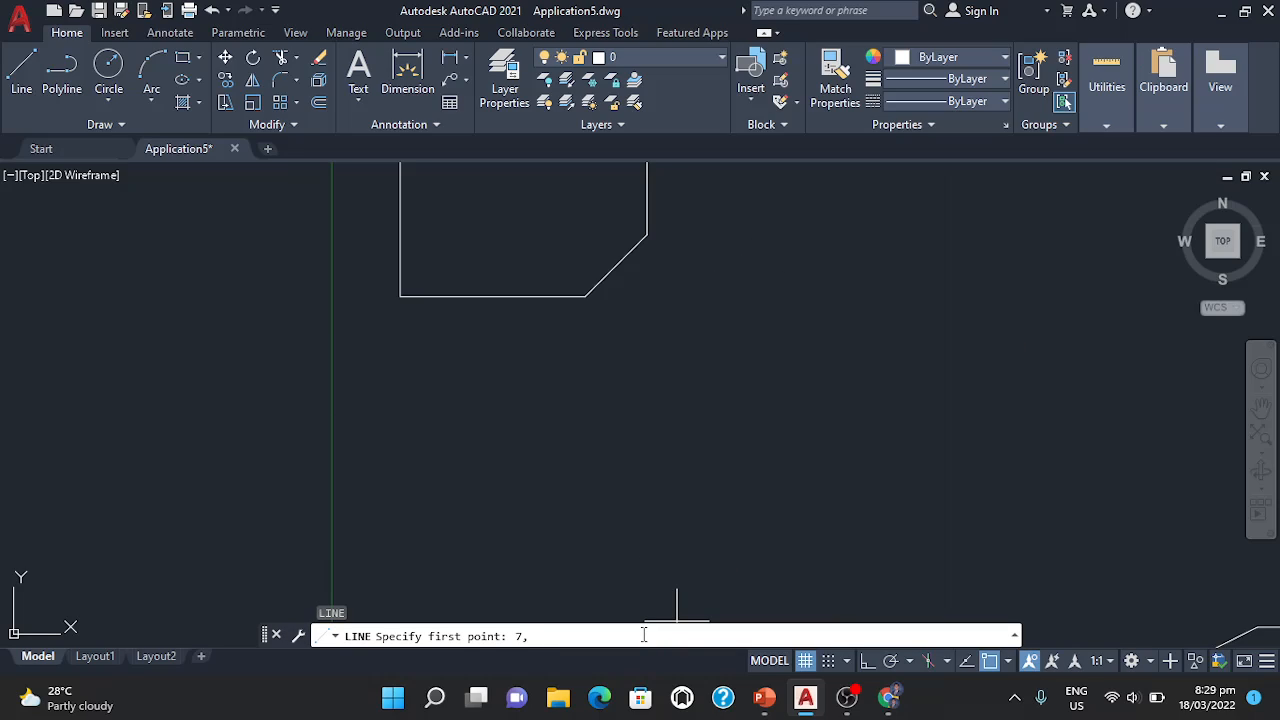
key("Return")
type("18")
key("Escape")
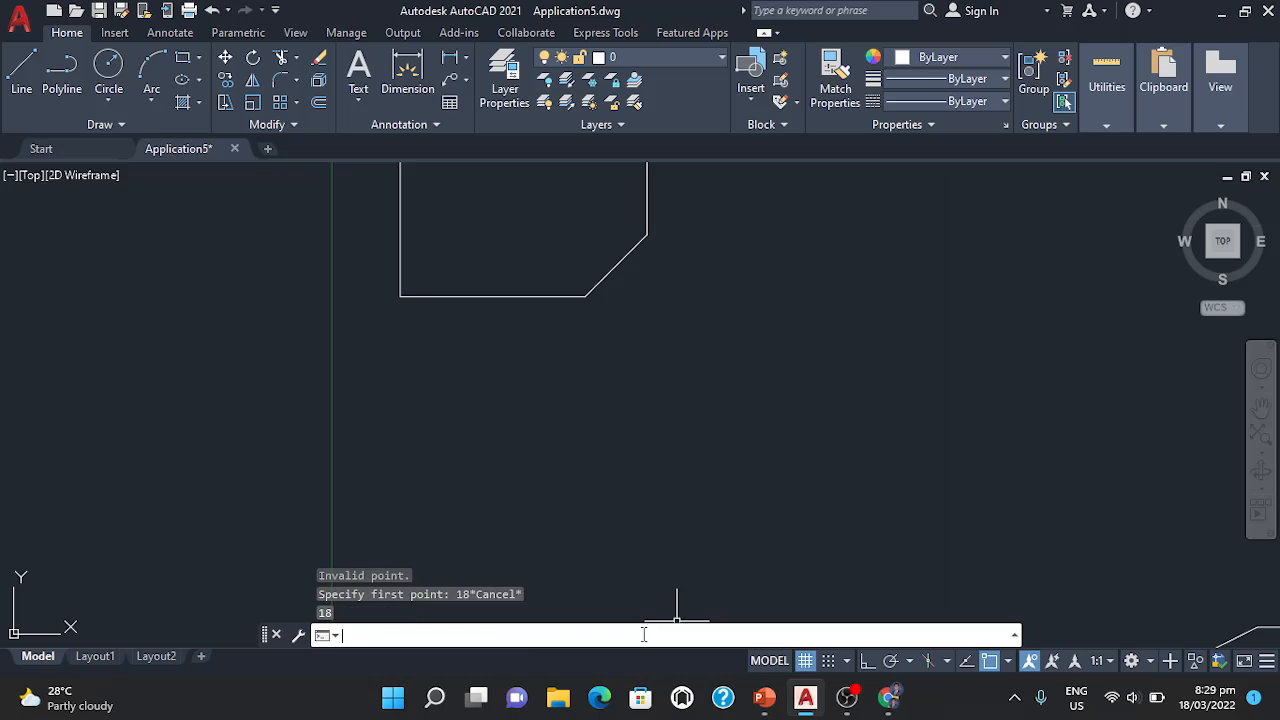
key("Escape")
Step: Start a line at the absolute coordinates 7,18 for the Exercise No. 1 figure
type("l")
key("Return")
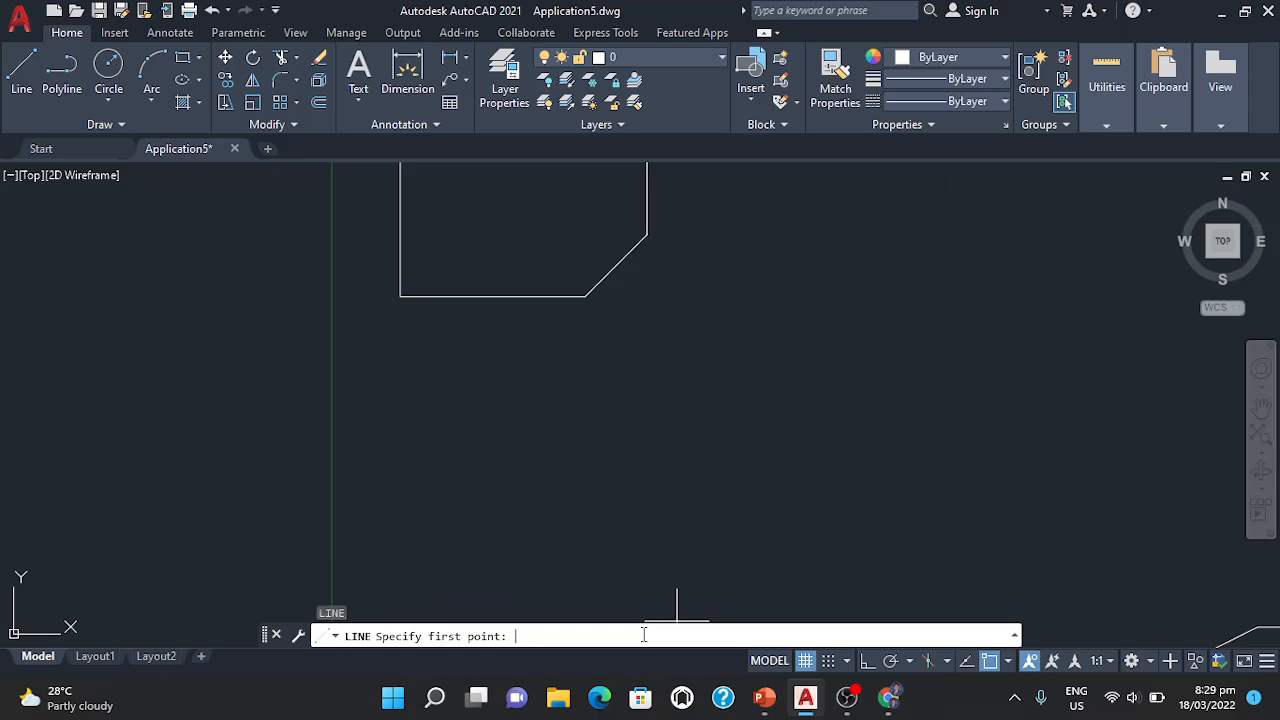
type("7,18")
key("Return")
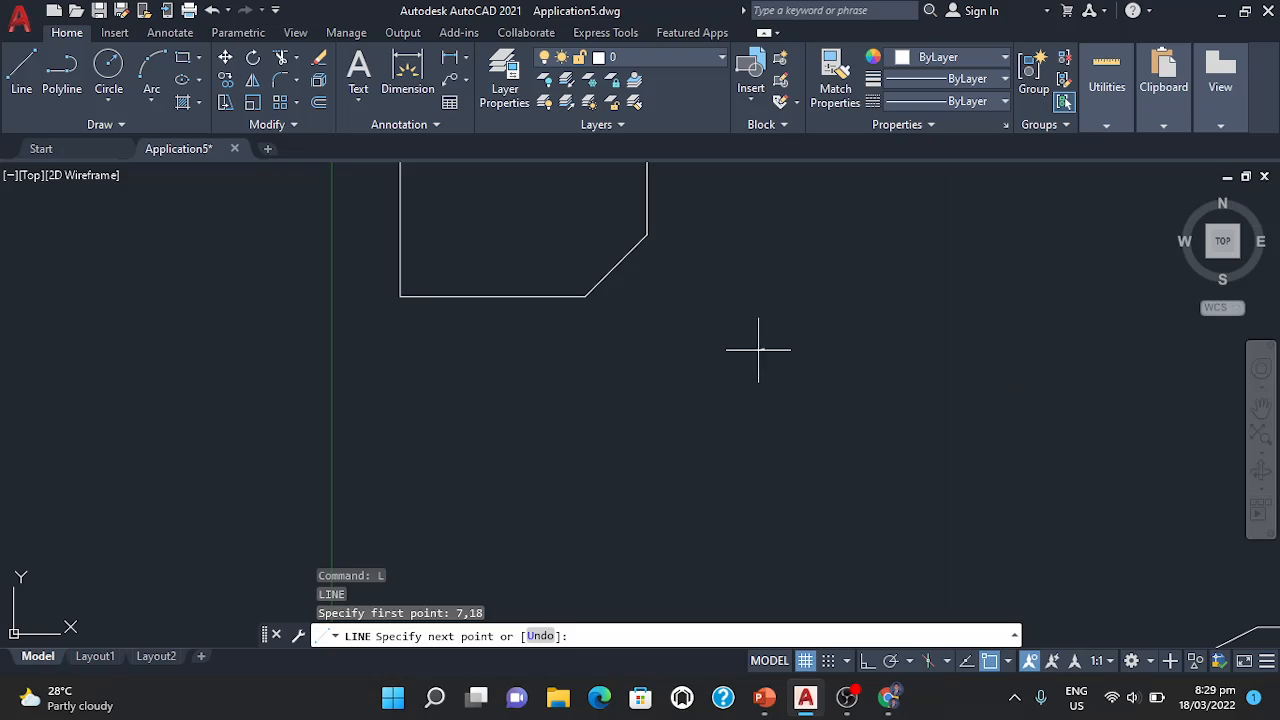
middle_click_drag(903, 290, 792, 428)
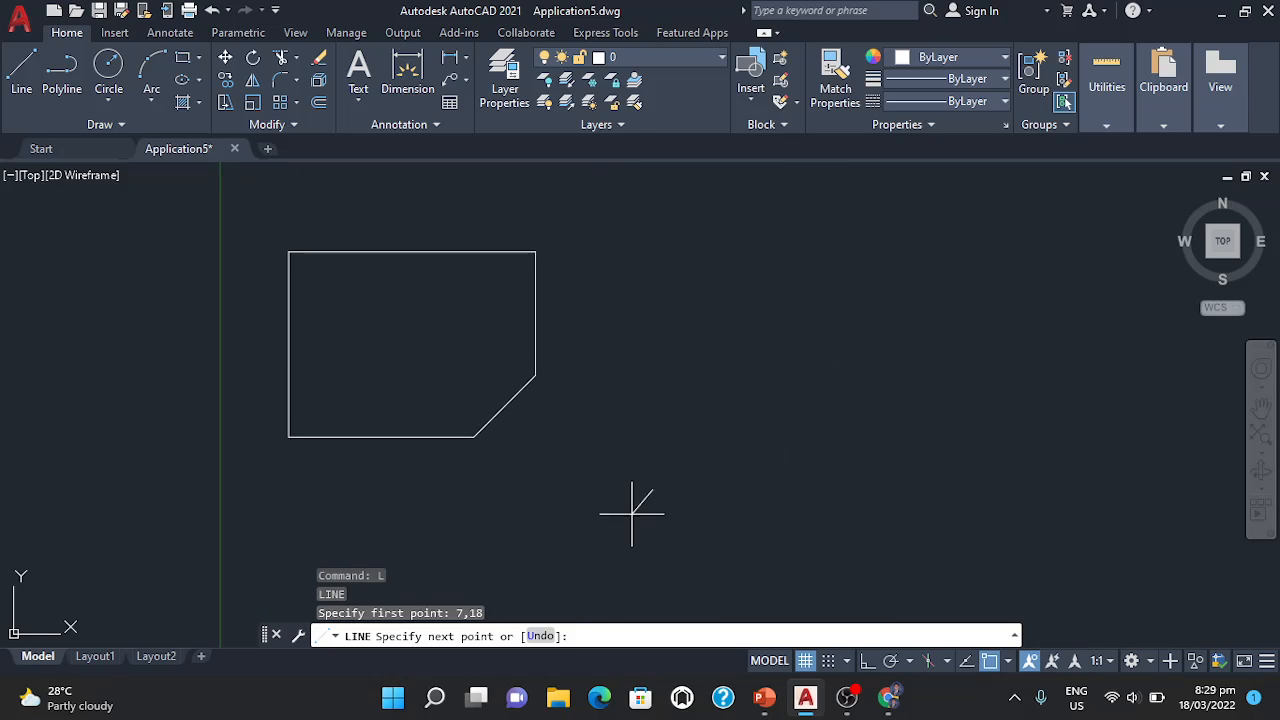
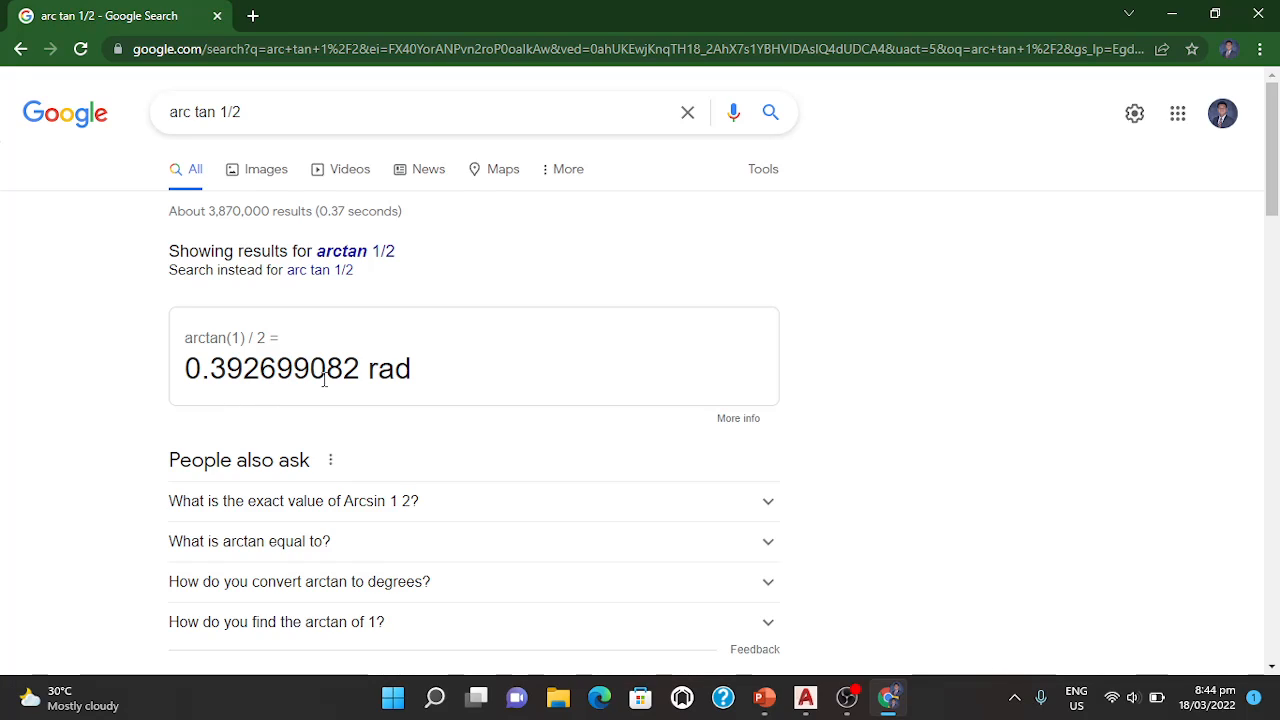
Step: Run the web search with the corrected query "arctan 1/2" and look through the results for the angle
scroll(365, 385, "down", 2)
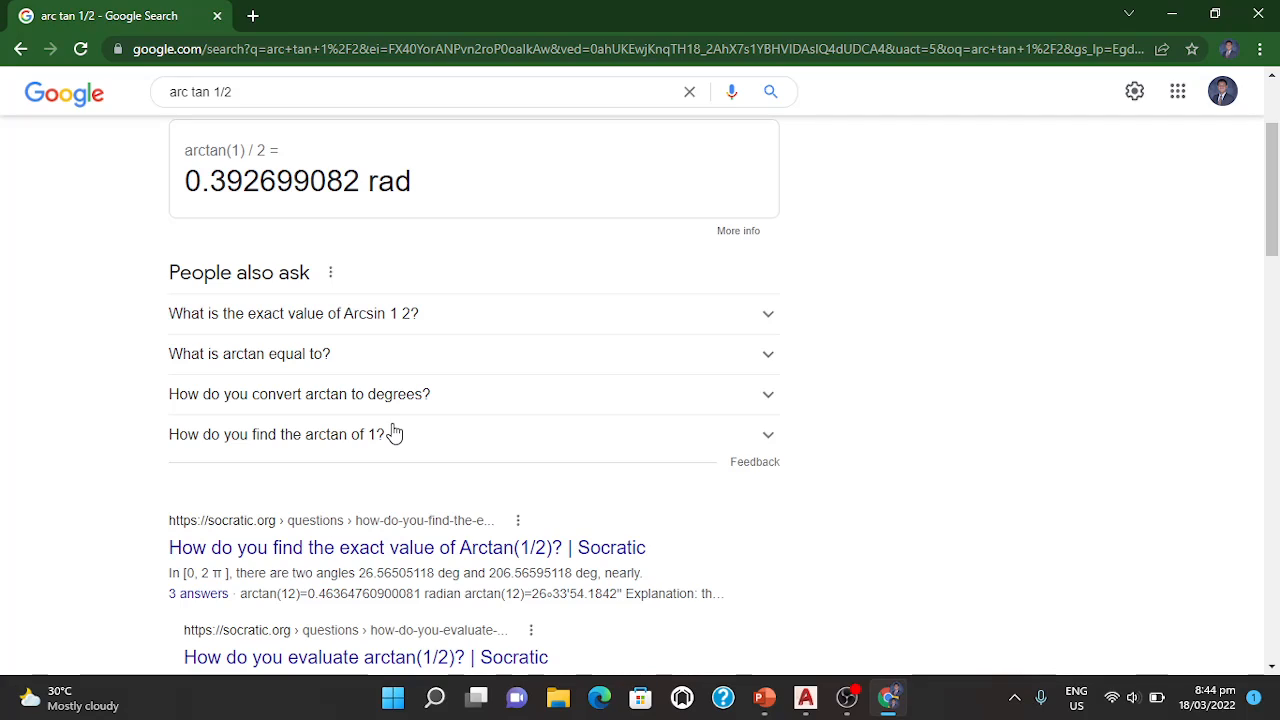
scroll(397, 433, "up", 2)
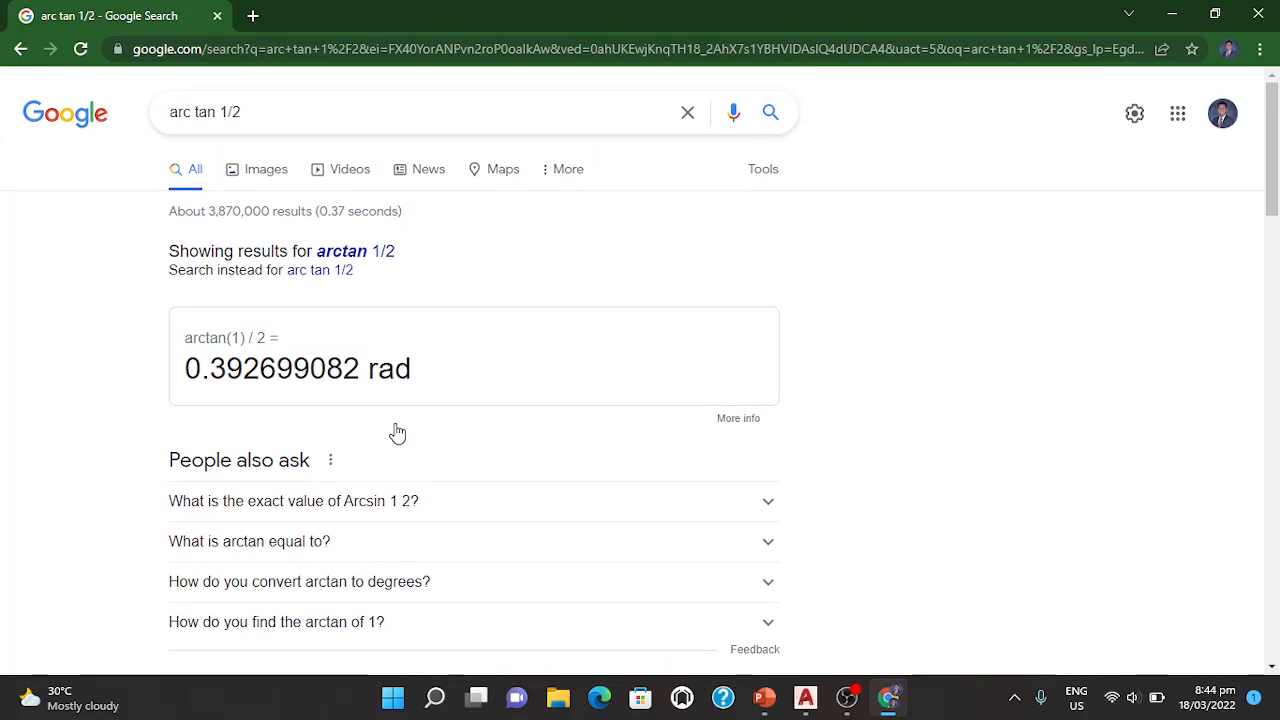
left_click(378, 252)
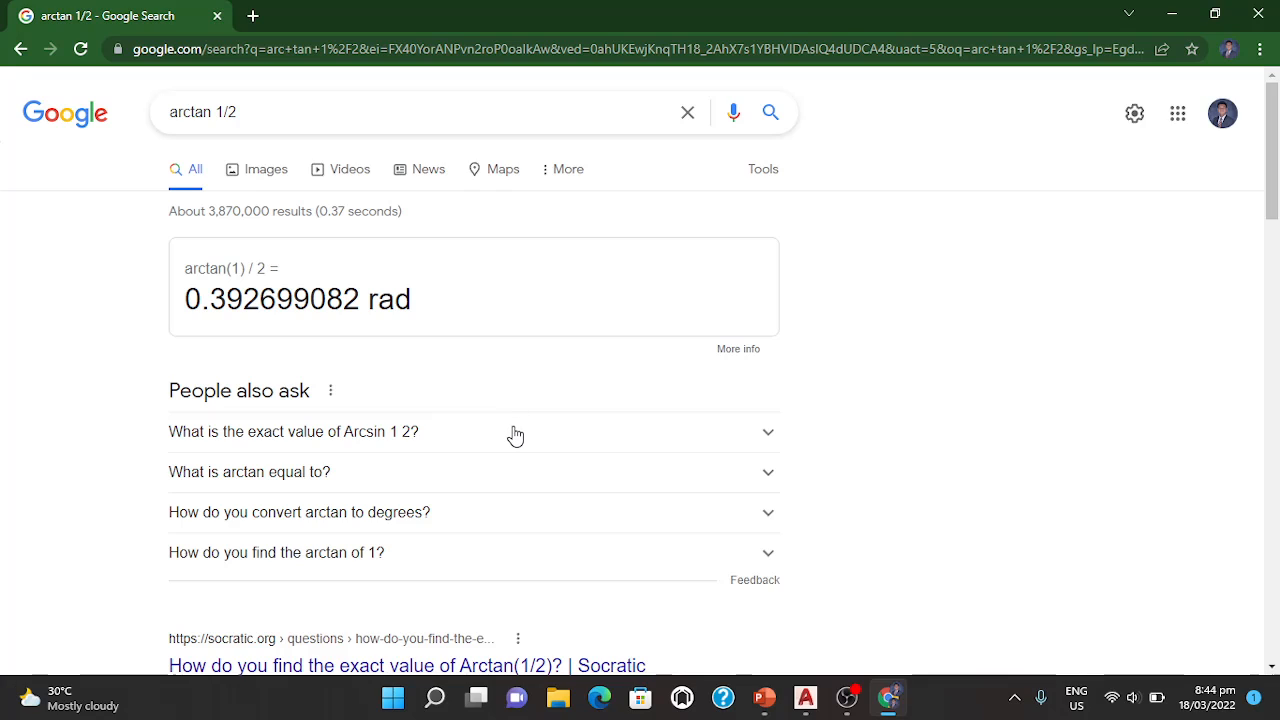
scroll(511, 436, "down", 2)
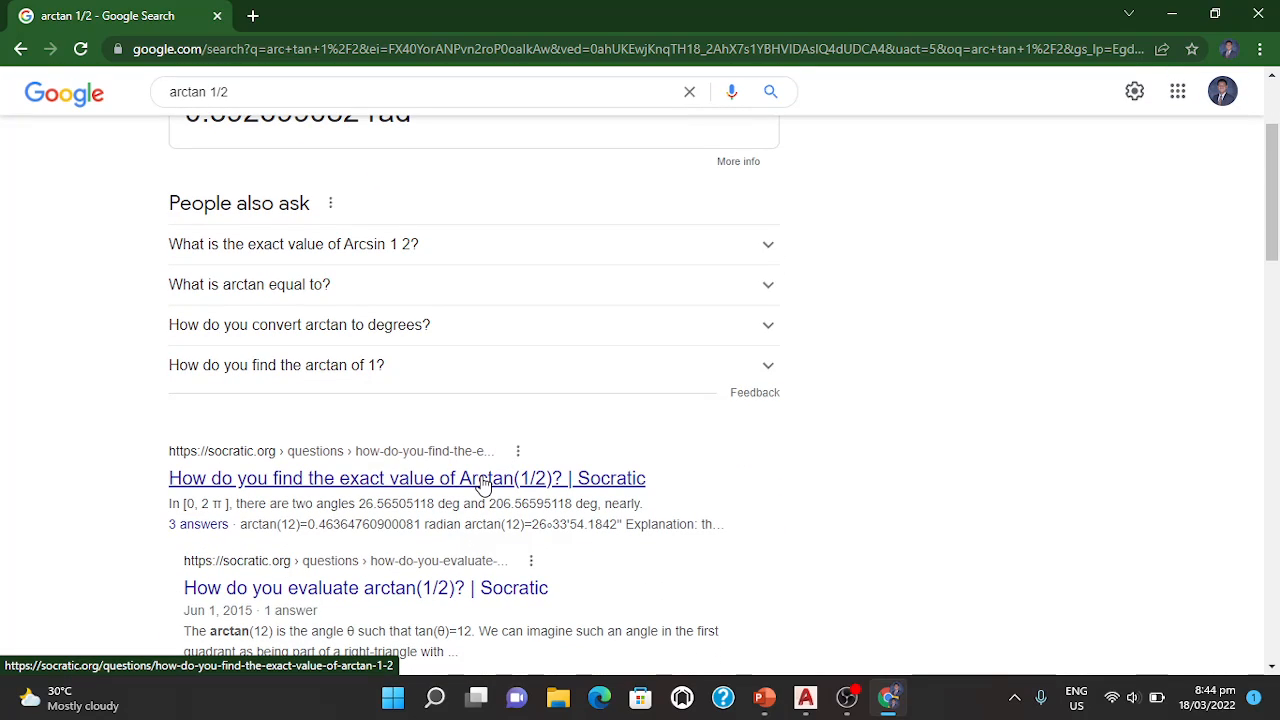
scroll(483, 480, "down", 2)
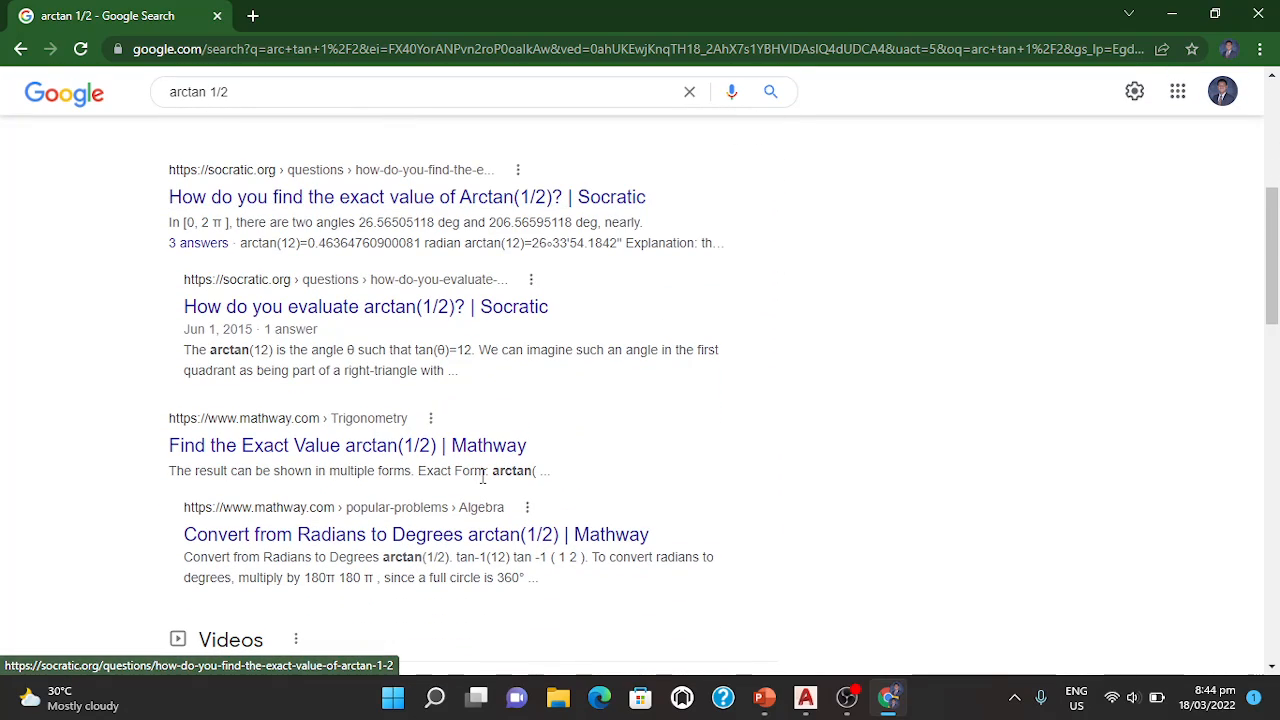
scroll(482, 476, "up", 4)
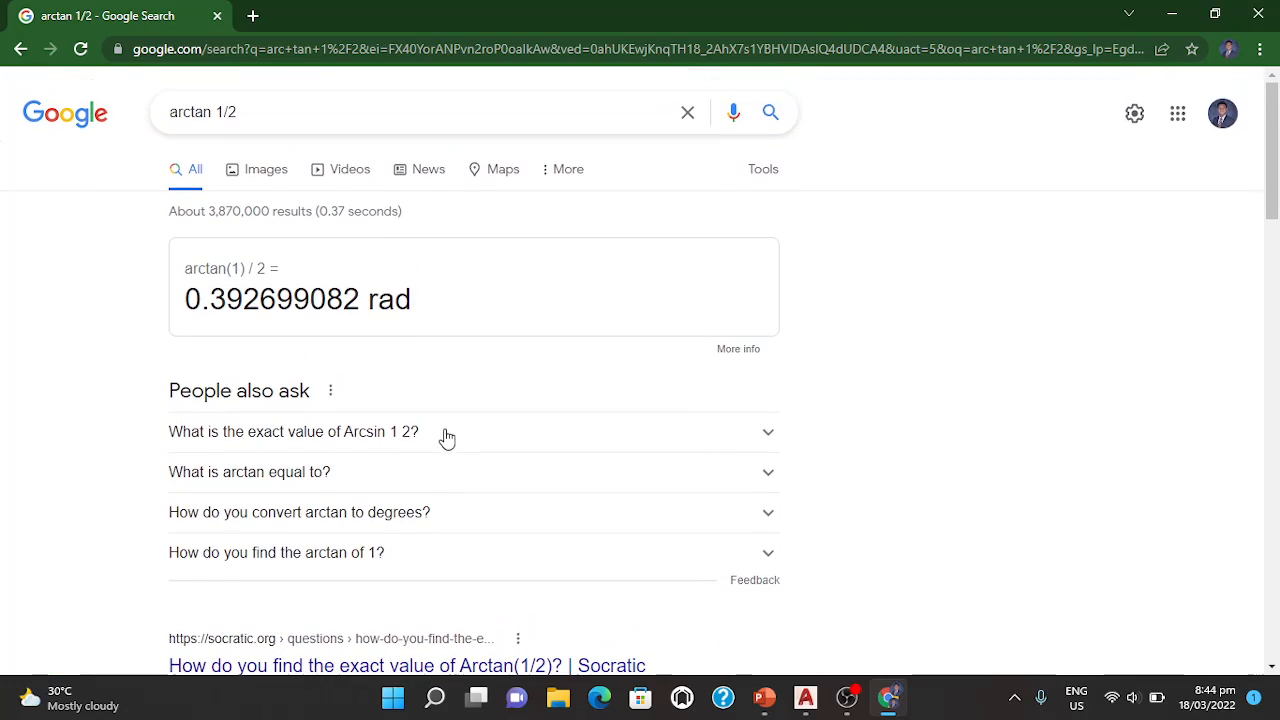
Step: Search for "arctan 1/2 in degrees" and expand the question on how to convert arctan to degrees
left_click(339, 121)
left_click(315, 154)
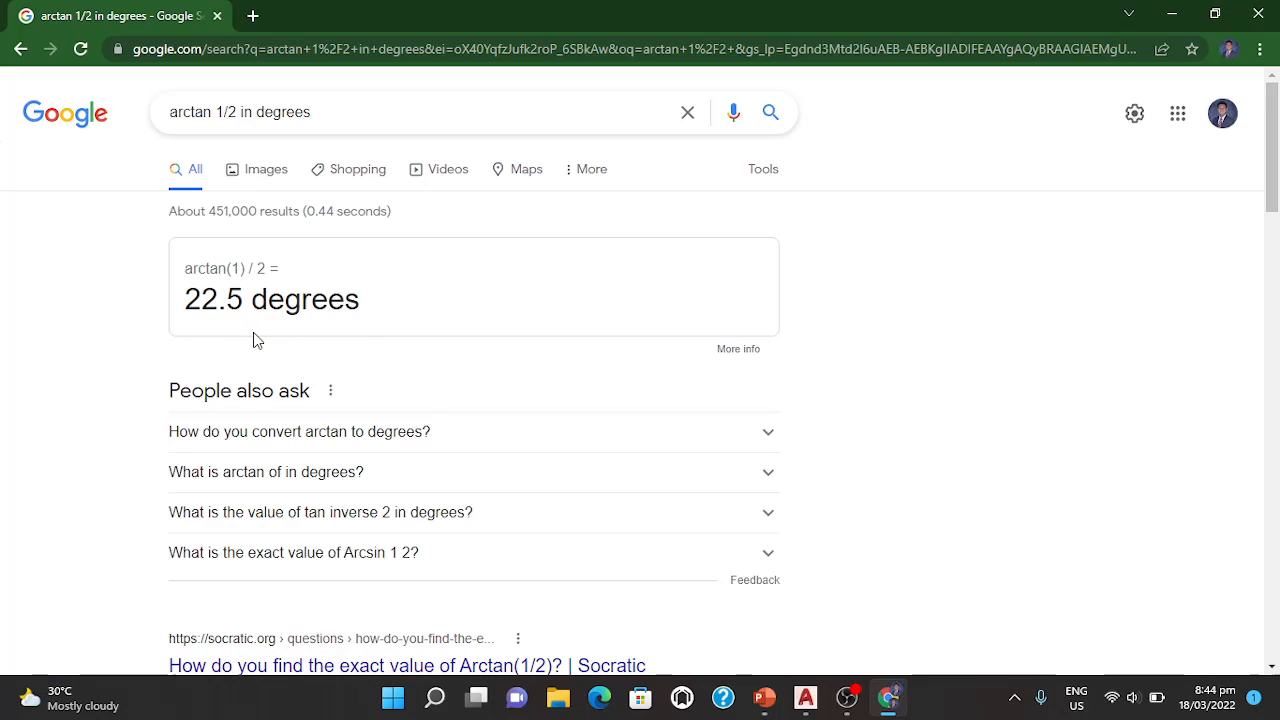
left_click(499, 433)
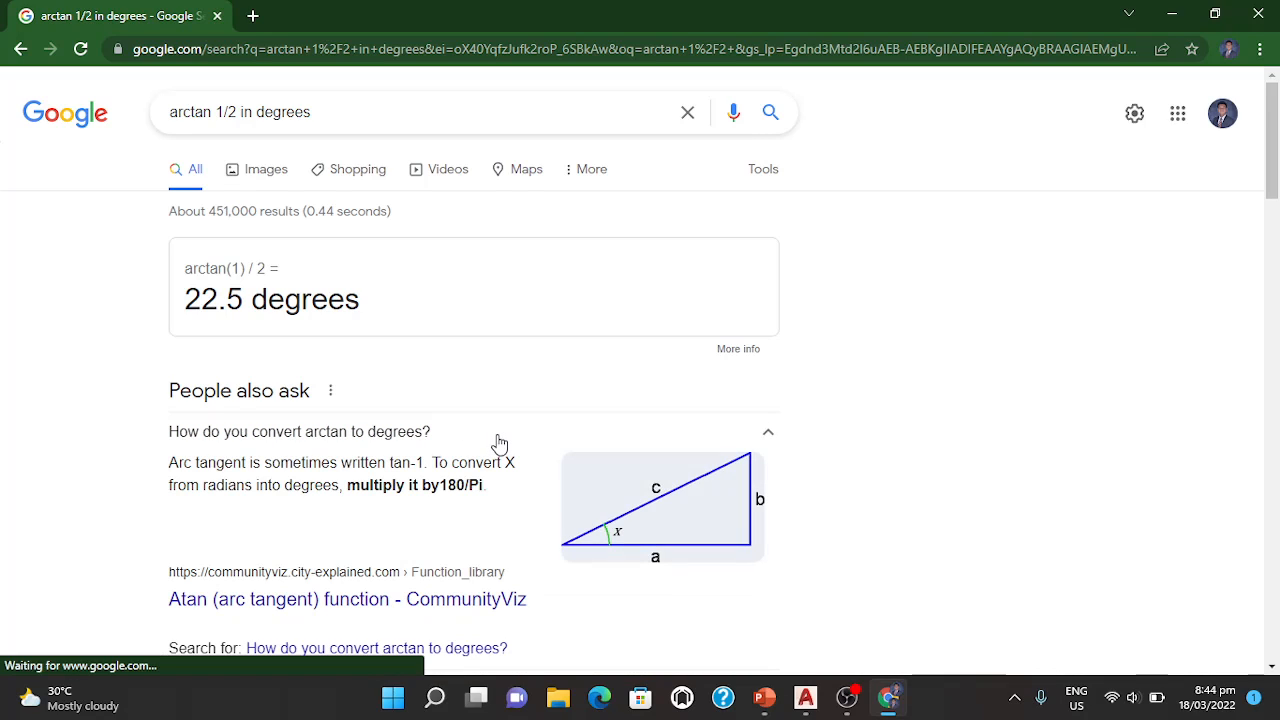
scroll(500, 449, "down", 1)
scroll(480, 450, "down", 1)
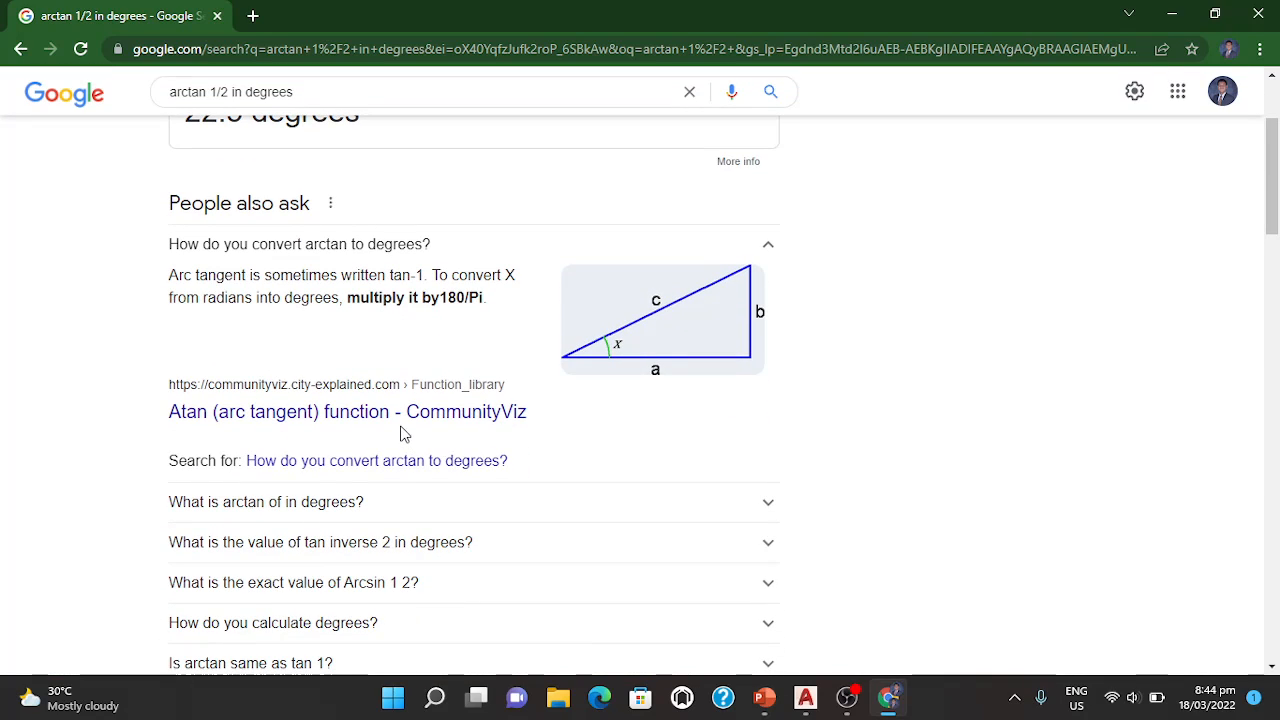
Step: Change the web search to "arctan calculator" and run it
scroll(400, 434, "up", 2)
left_click_drag(346, 108, 217, 112)
type("calculator")
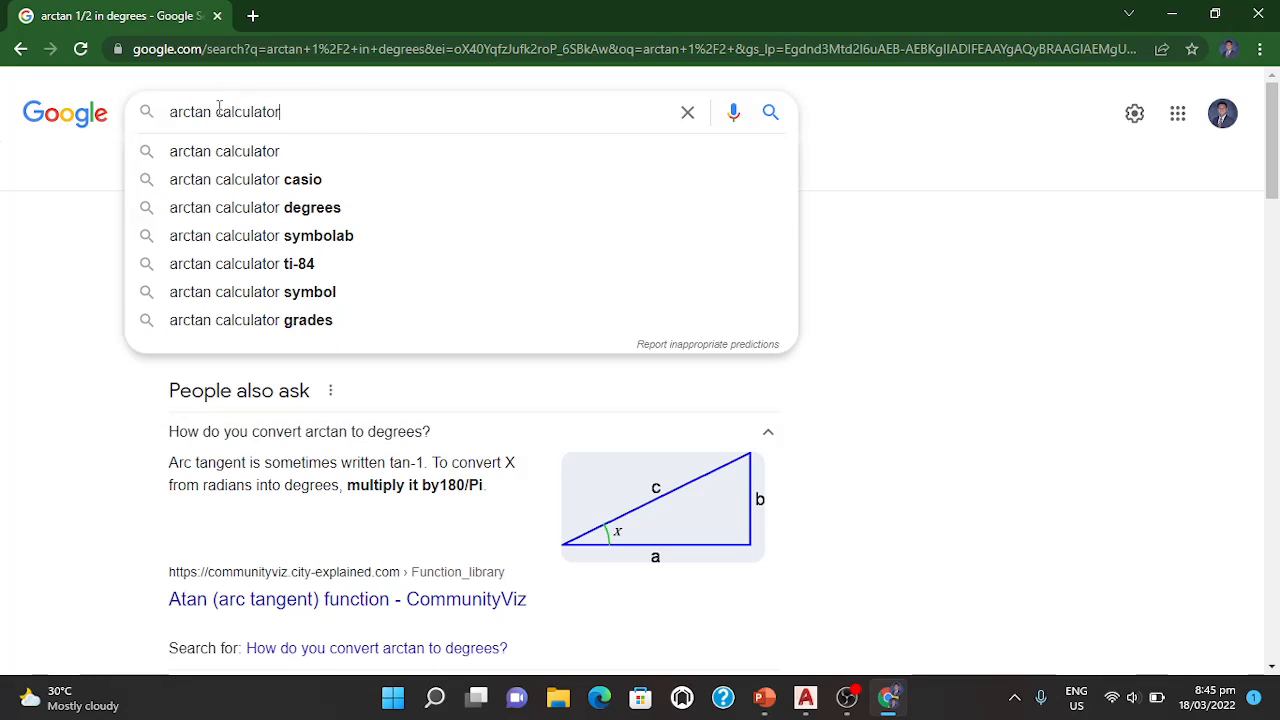
key("Return")
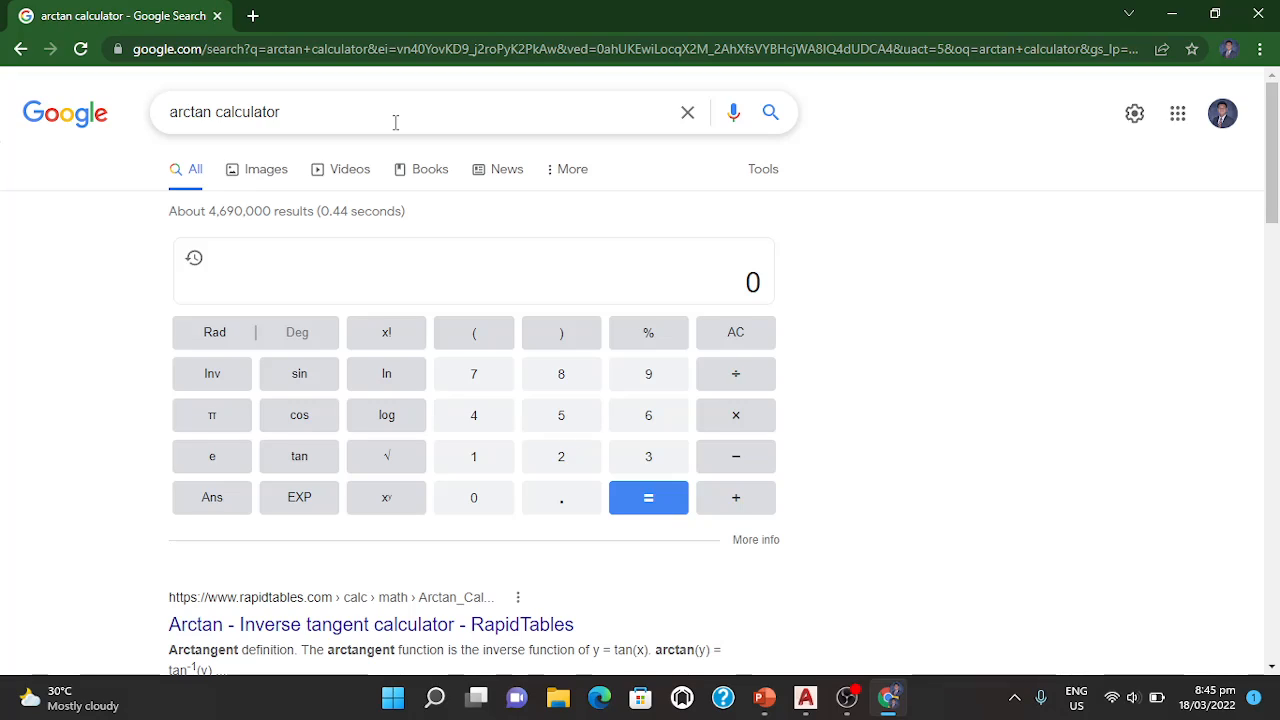
Step: Calculate tan(1 ÷ 2) with the calculator in the search results
left_click(300, 460)
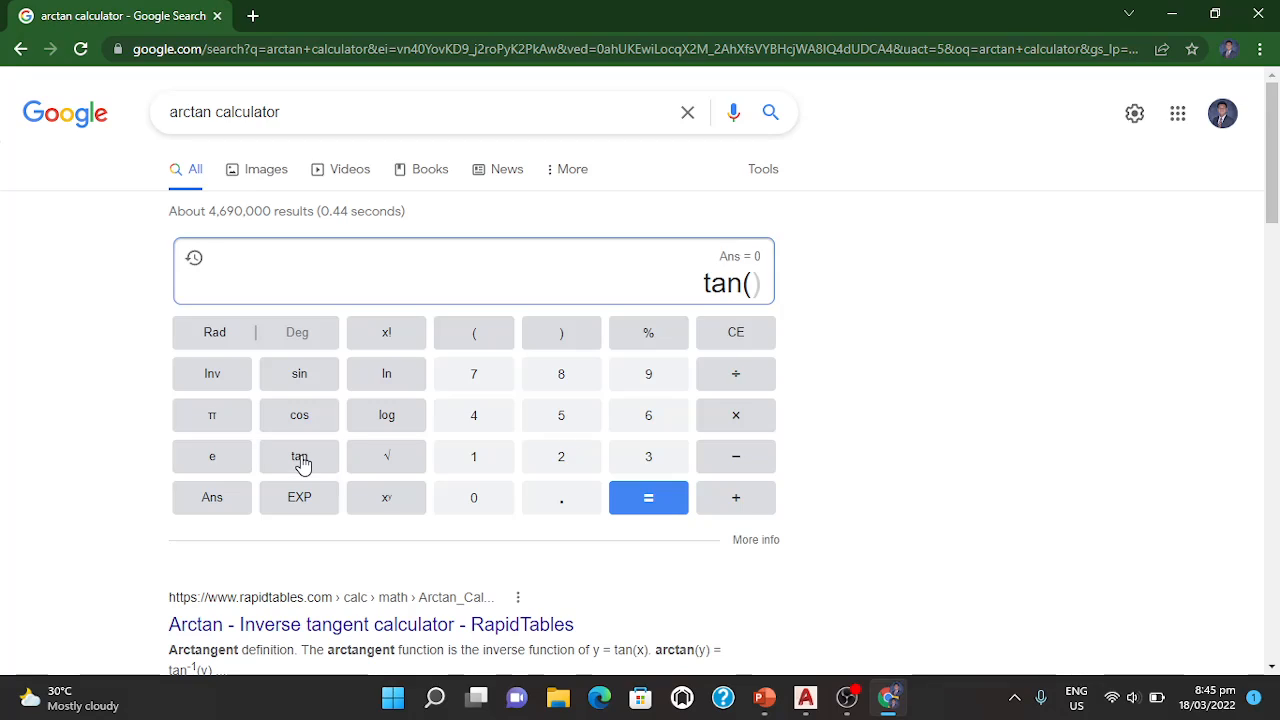
left_click(472, 462)
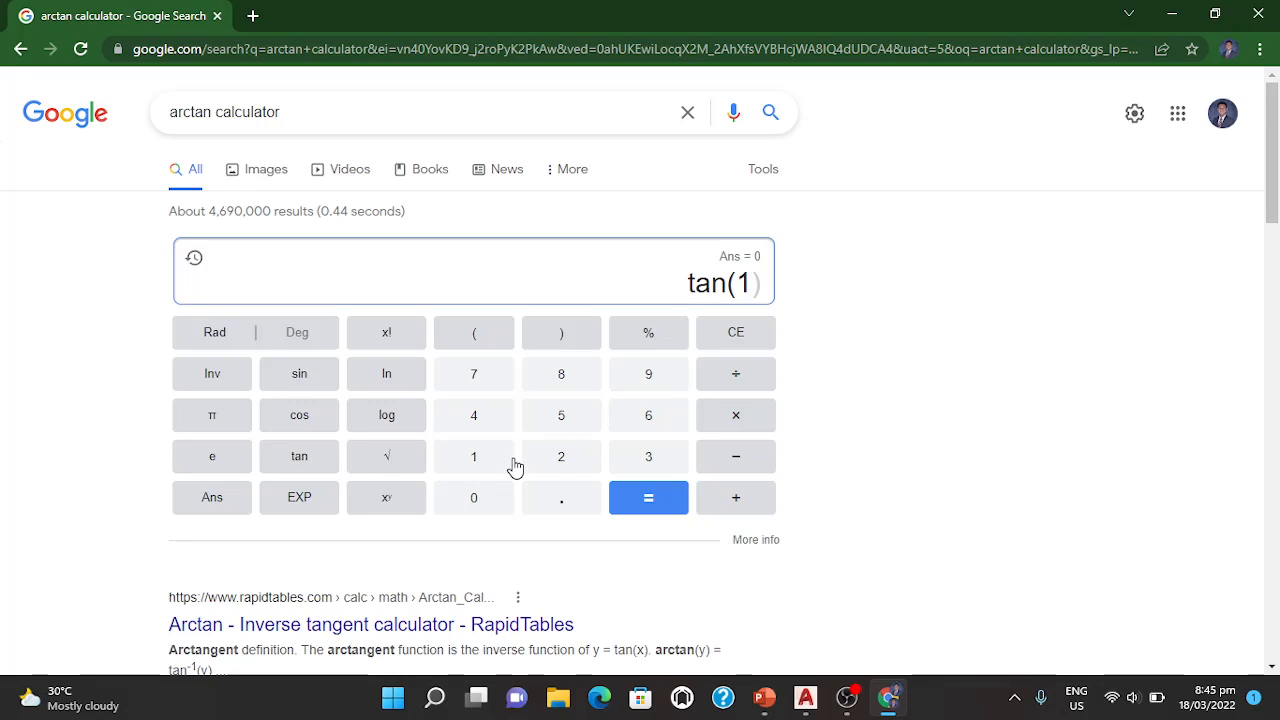
left_click(736, 378)
left_click(566, 465)
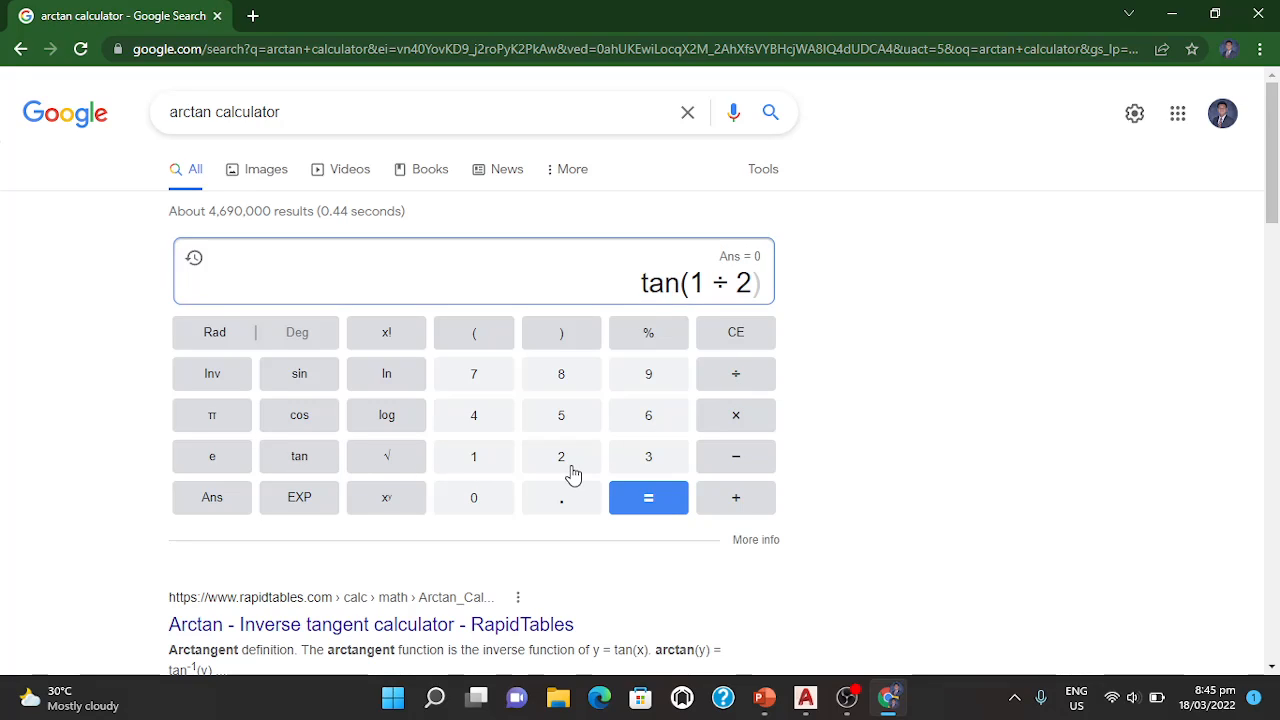
left_click(653, 497)
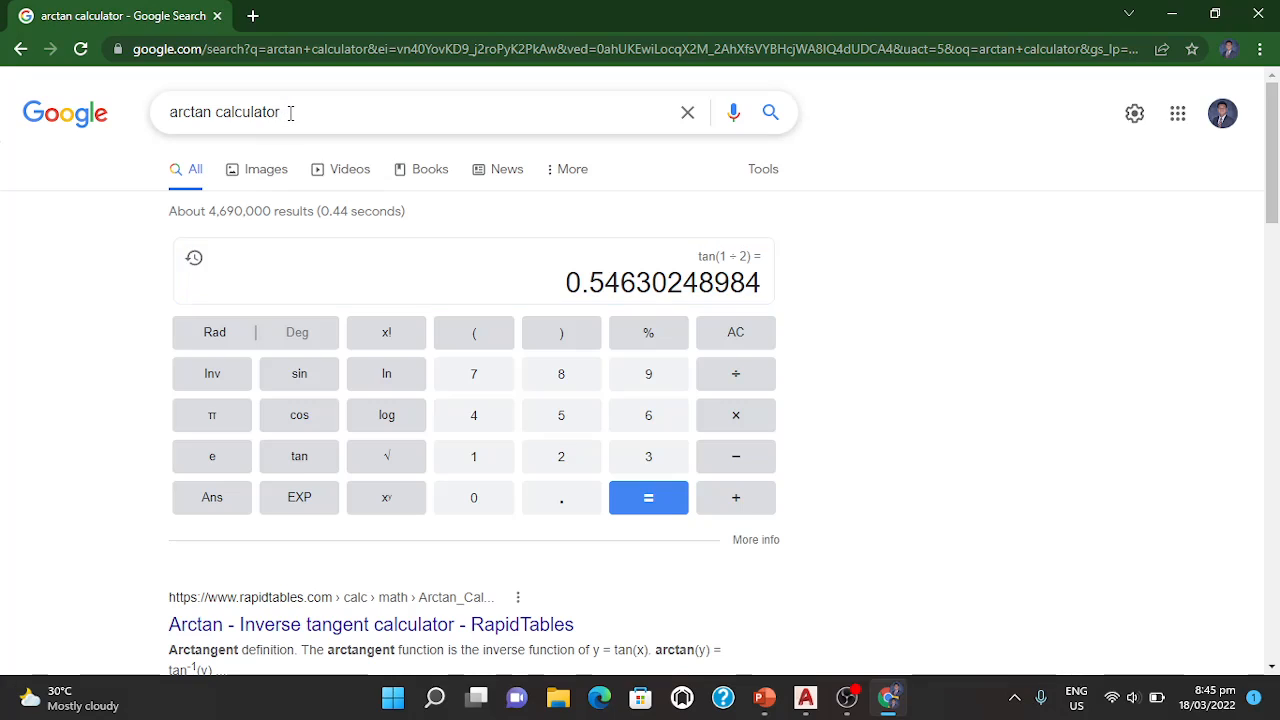
Step: Search for "arctan 1/2", then refine the query to "arctan(1/2) in degrees"
left_click_drag(289, 112, 212, 112)
key("BackSpace")
type("1/2")
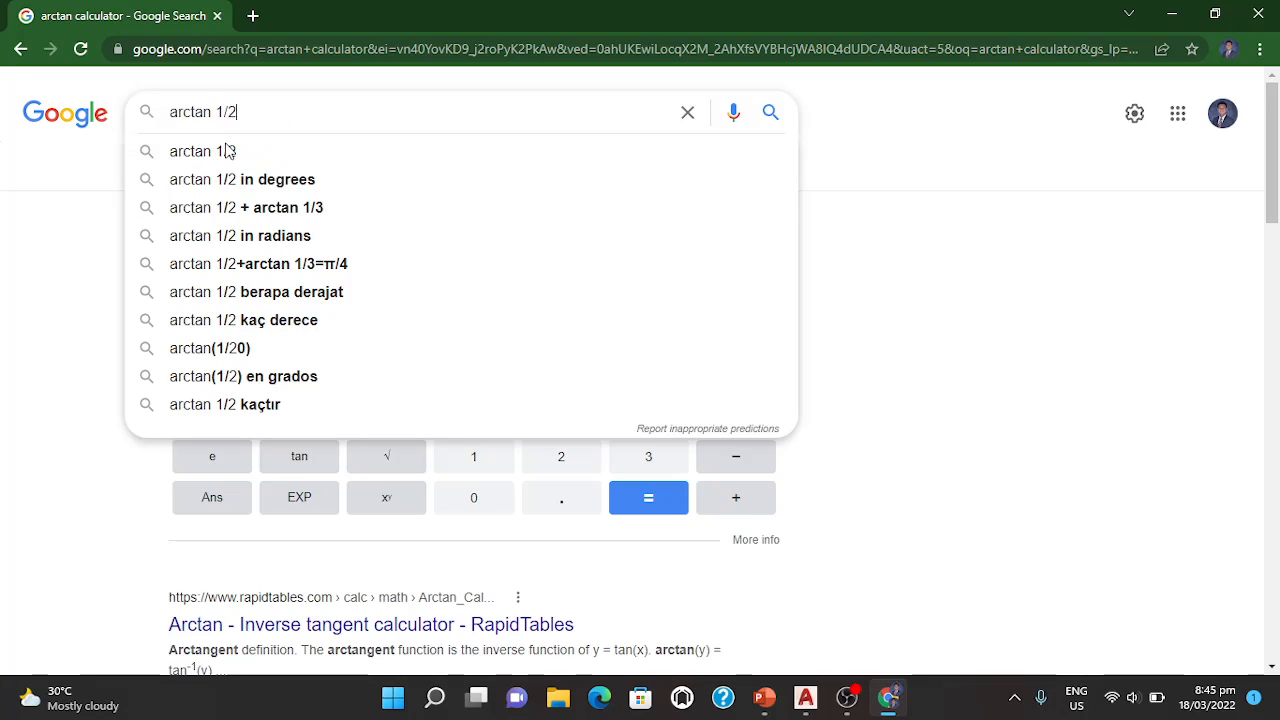
key("Return")
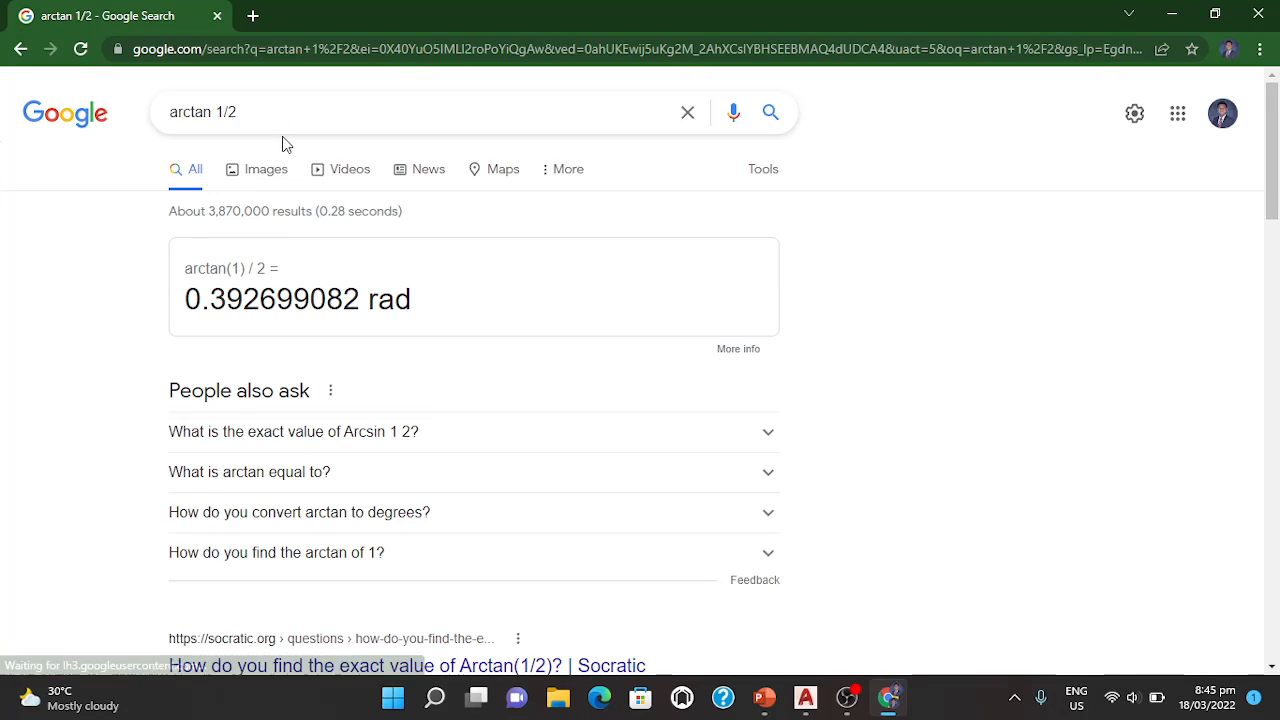
left_click(287, 110)
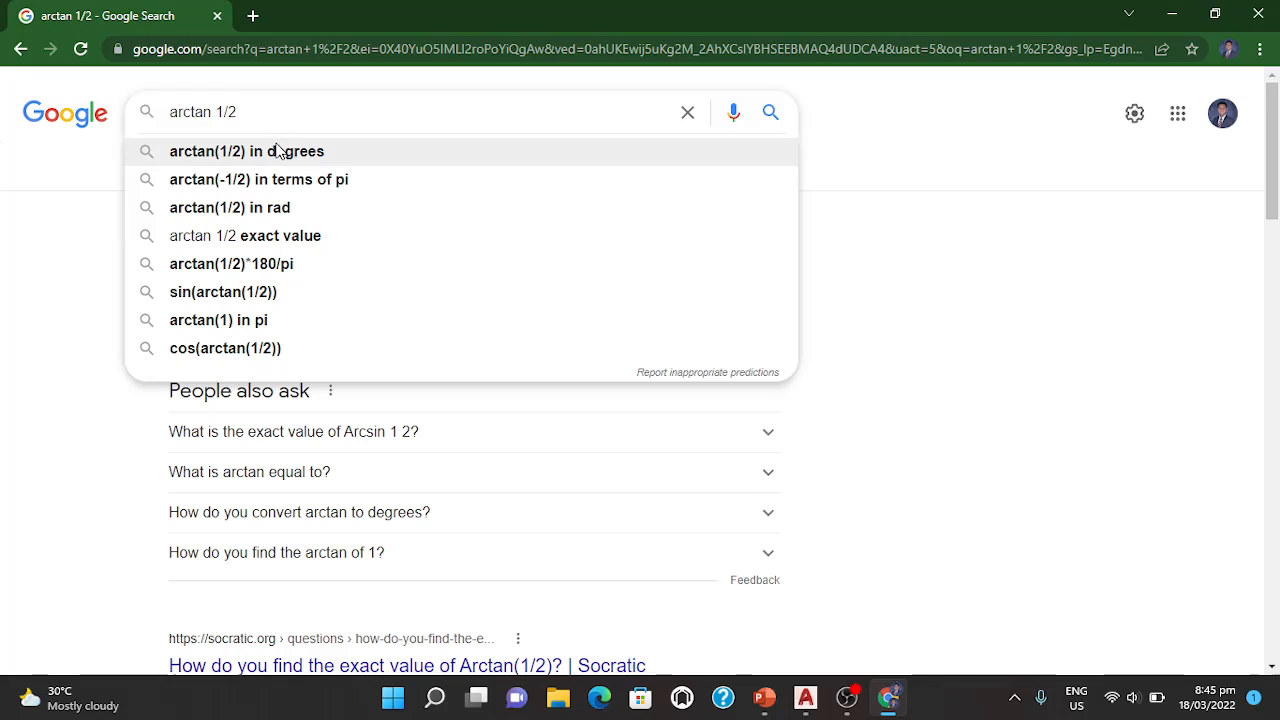
left_click(272, 151)
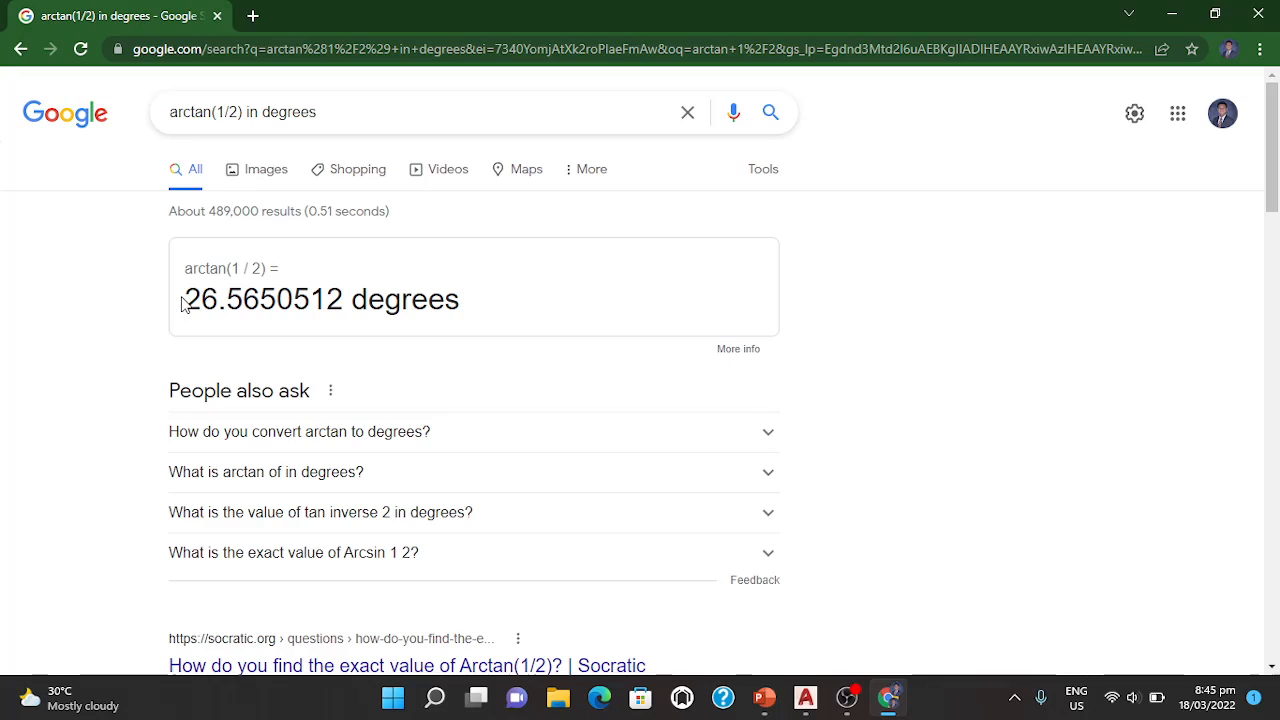
Step: Copy the angle value 26.5650512 from the arctan(1/2) result
left_click_drag(187, 300, 343, 323)
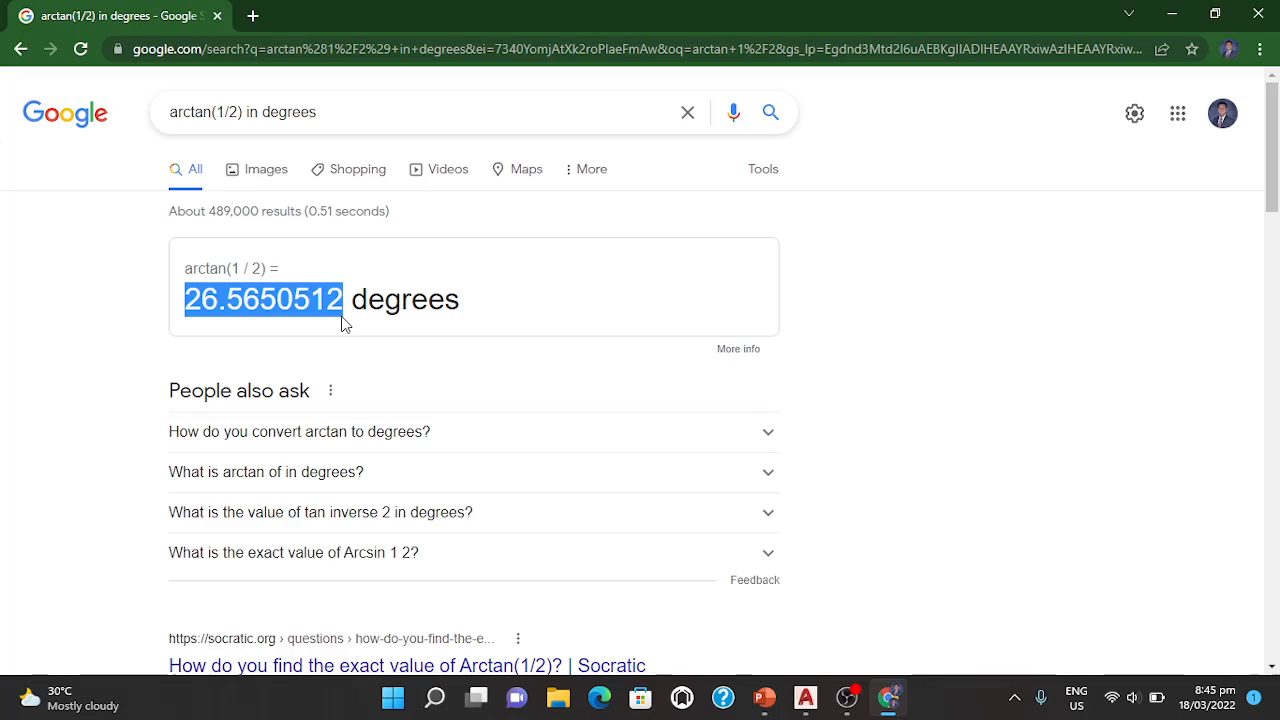
left_click(217, 305)
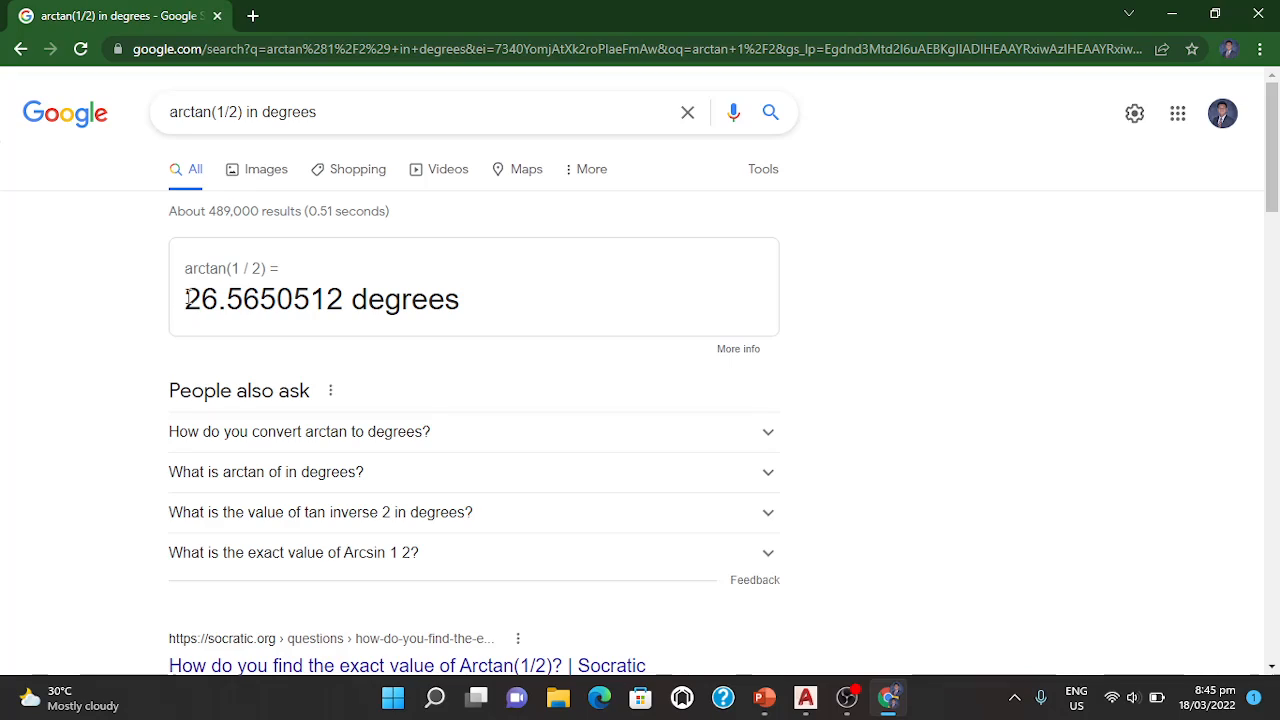
left_click_drag(187, 299, 345, 305)
key("ctrl+c")
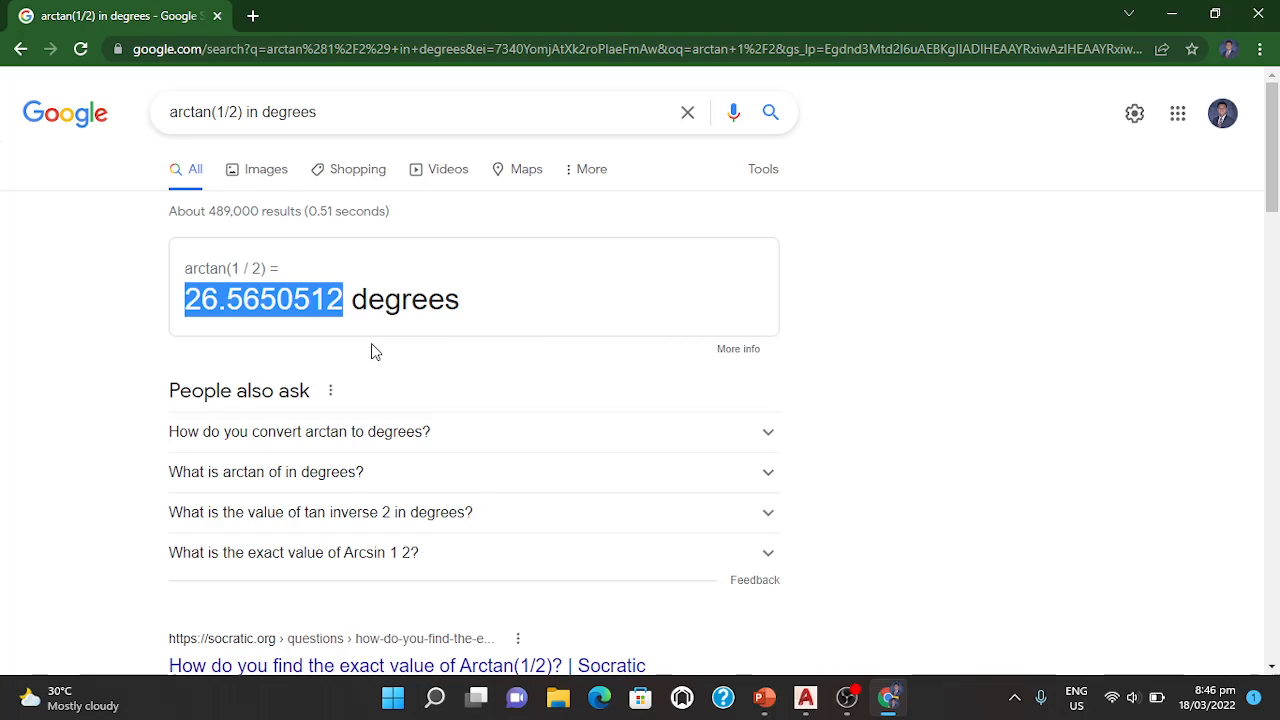
Step: Switch to AutoCAD and try to draw the slanted segment with the polar coordinate @2.2360679775<26.5650512
key("alt+Tab")
key("alt+Tab")
key("Tab")
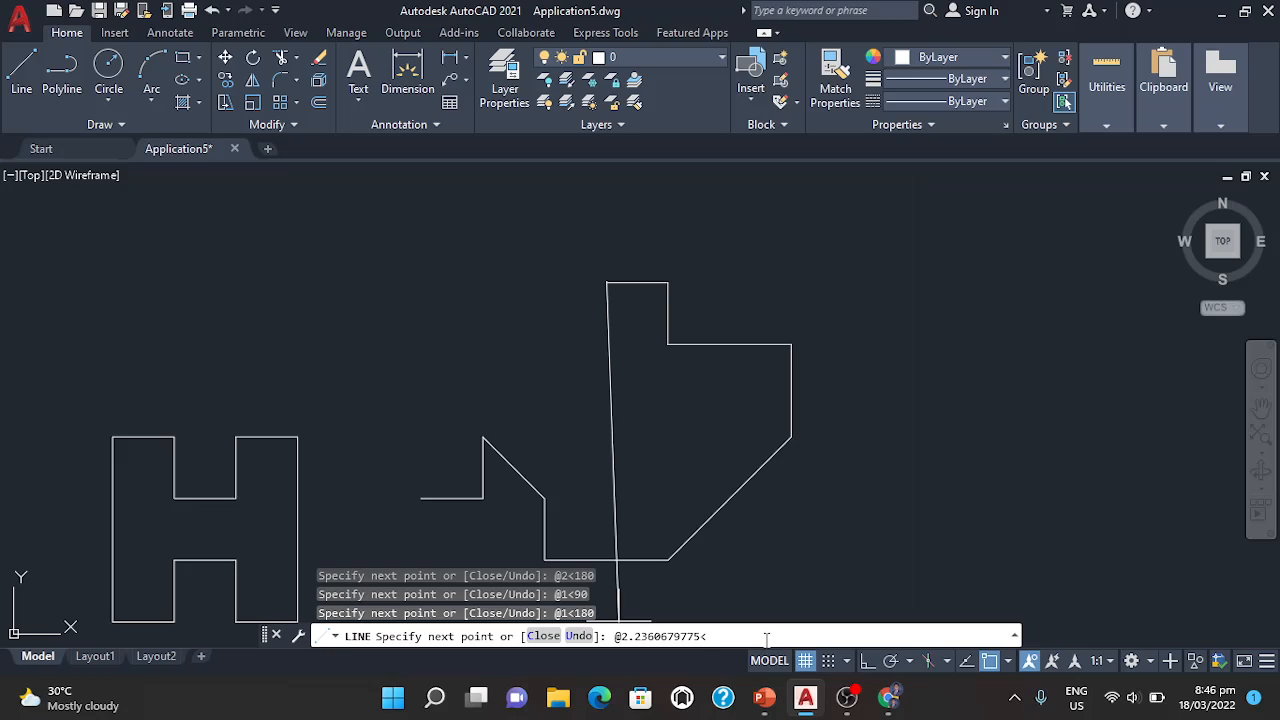
key("ctrl+v")
key("Return")
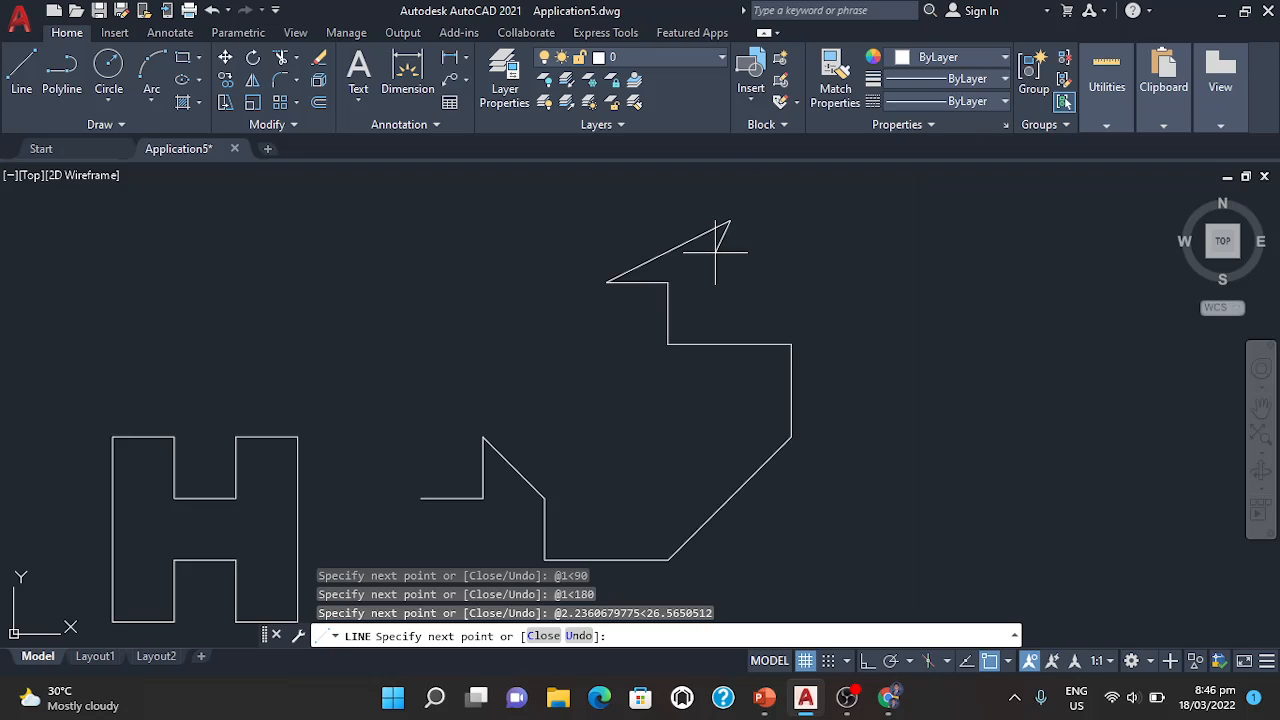
Step: In the slide show, mark the slanted edge's angle on Figure 2 and sketch its direction below 180° on the Polar Coordinates diagram
key("alt+Tab")
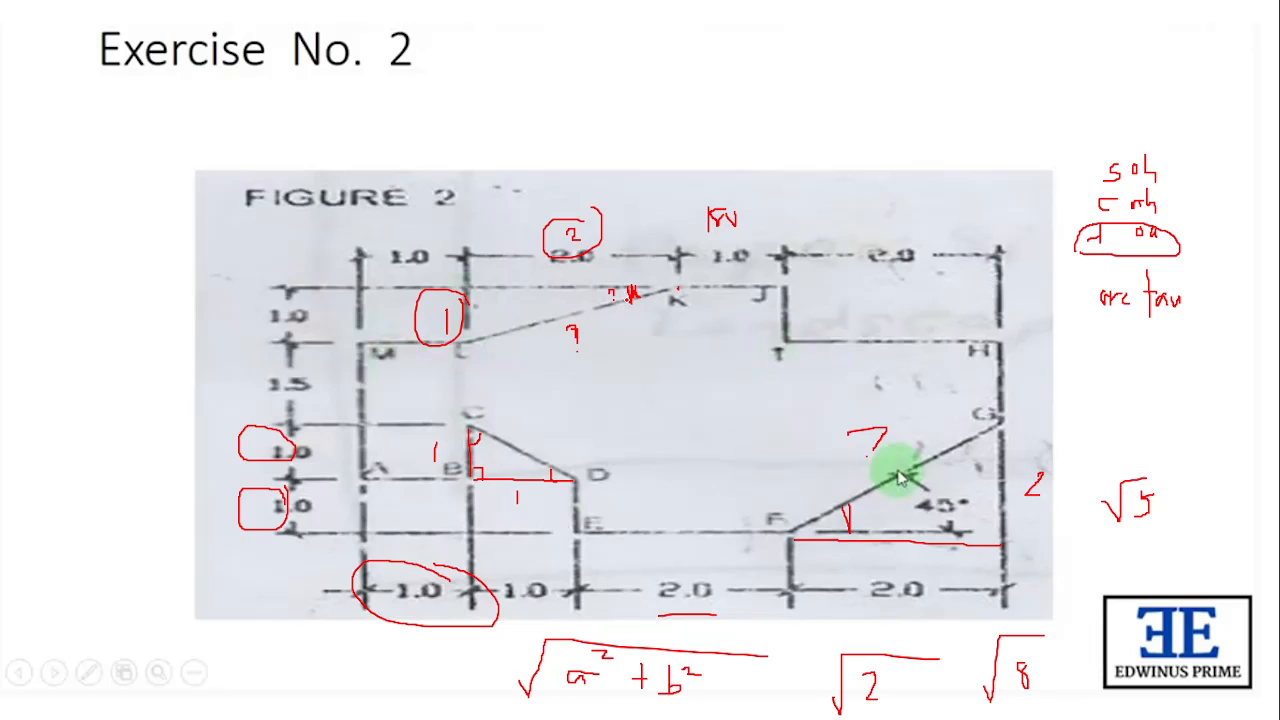
left_click_drag(596, 289, 598, 315)
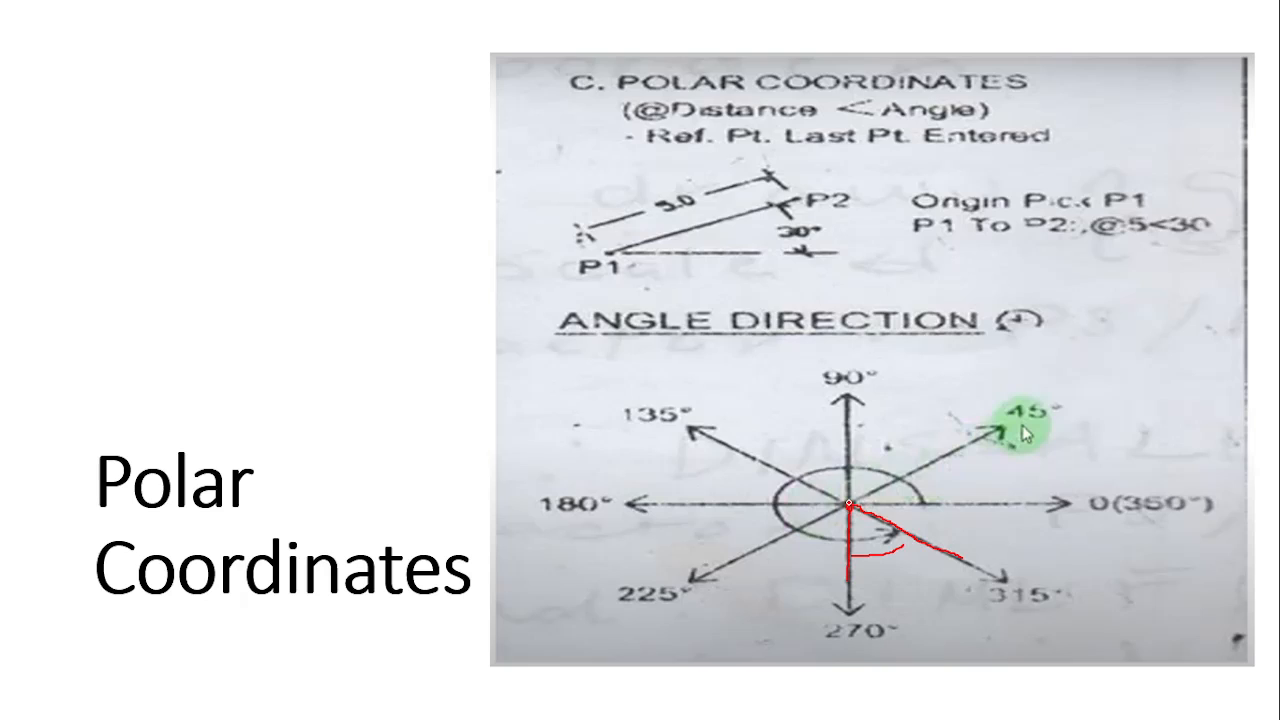
left_click_drag(812, 517, 598, 557)
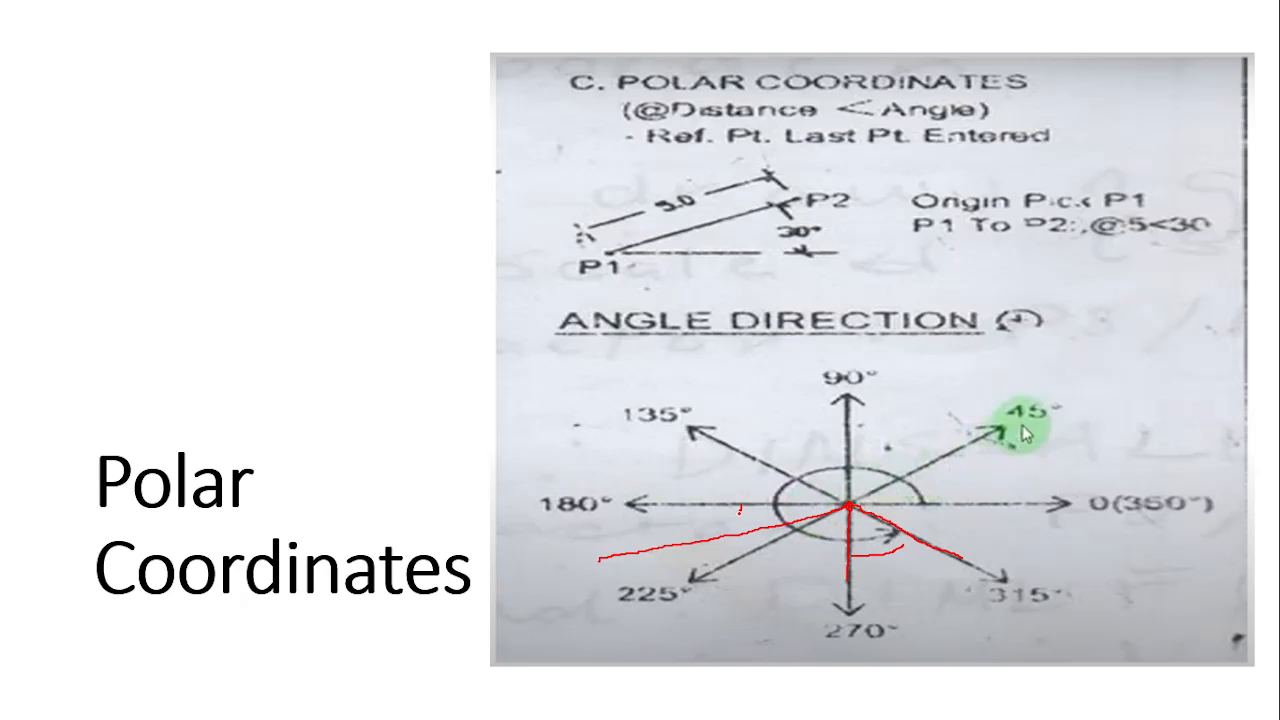
left_click_drag(740, 512, 736, 537)
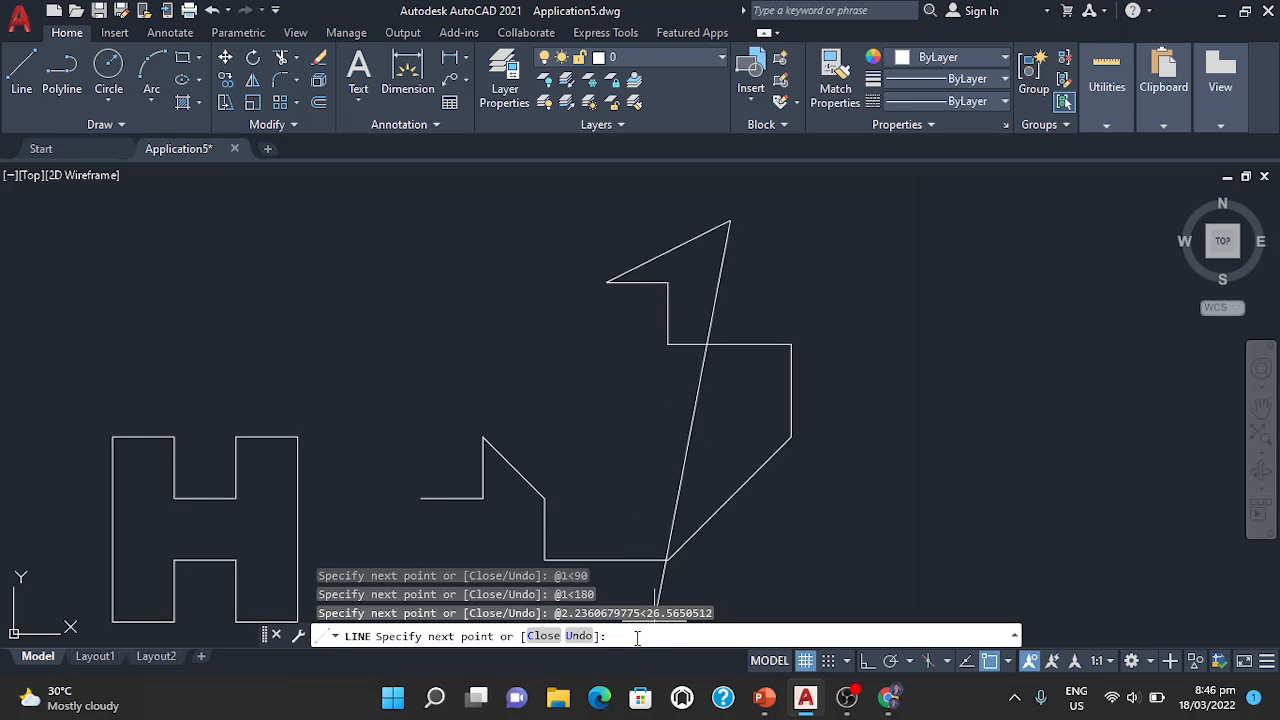
Step: Undo the last slanted line segment within the running Line command in AutoCAD
key("Return")
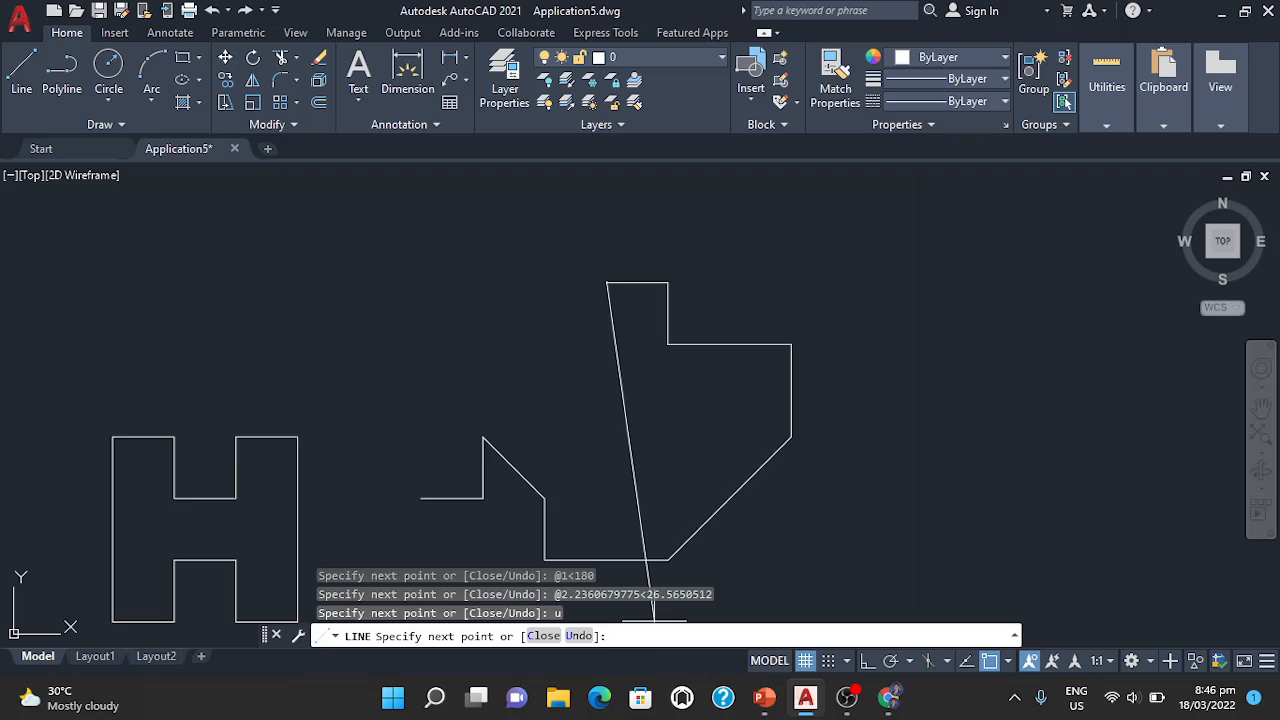
Step: Switch to the browser, calculate 26.5650512 + 180 through a web search and select the result
key("alt+Tab")
key("alt+Tab")
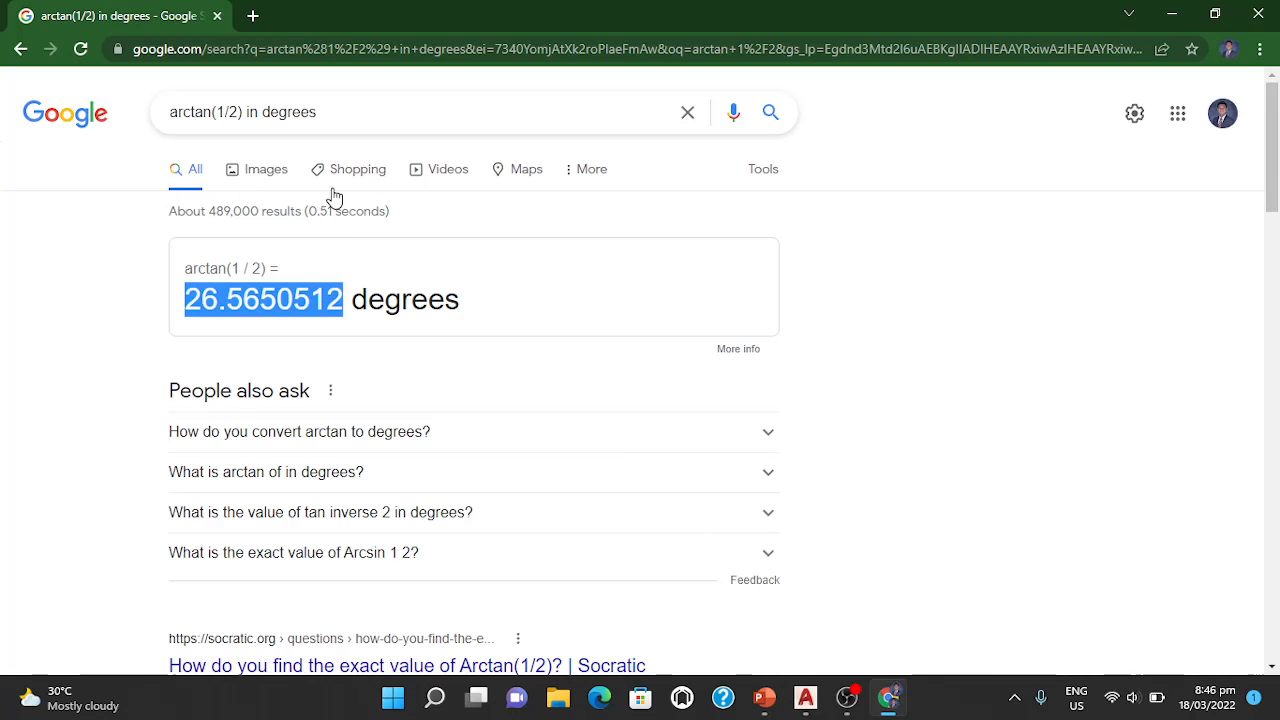
triple_click(294, 113)
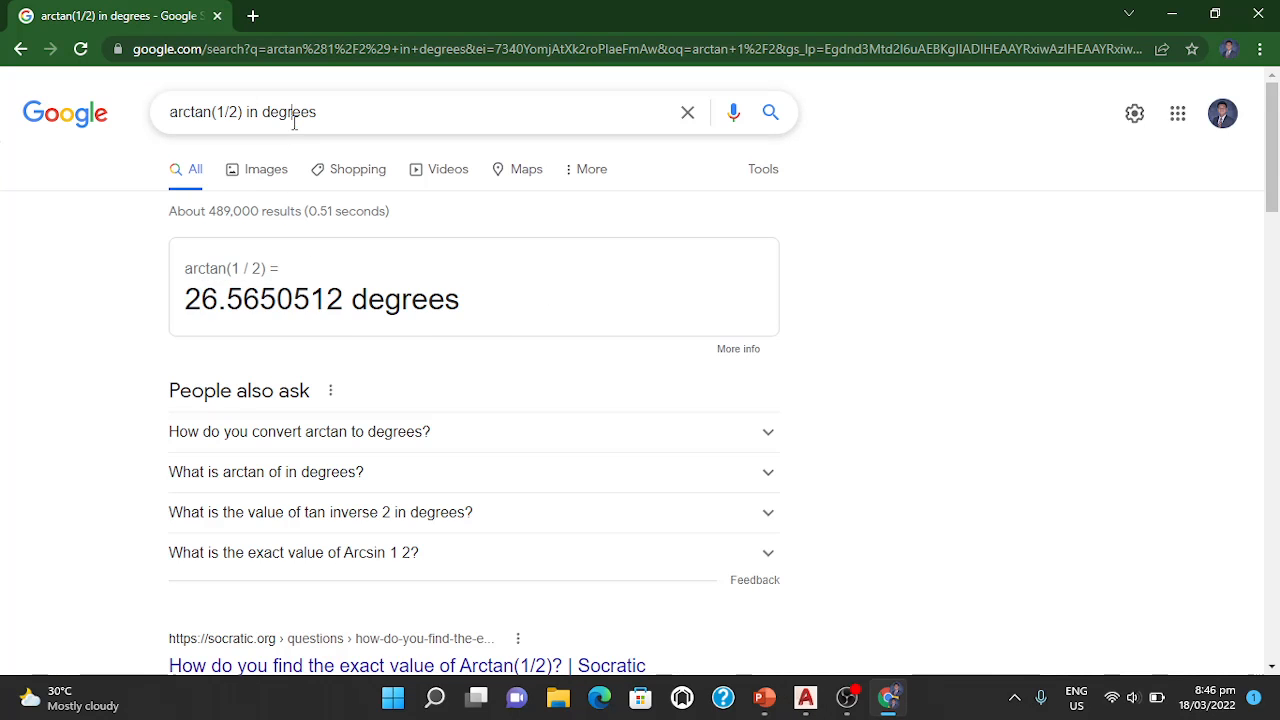
key("ctrl+v")
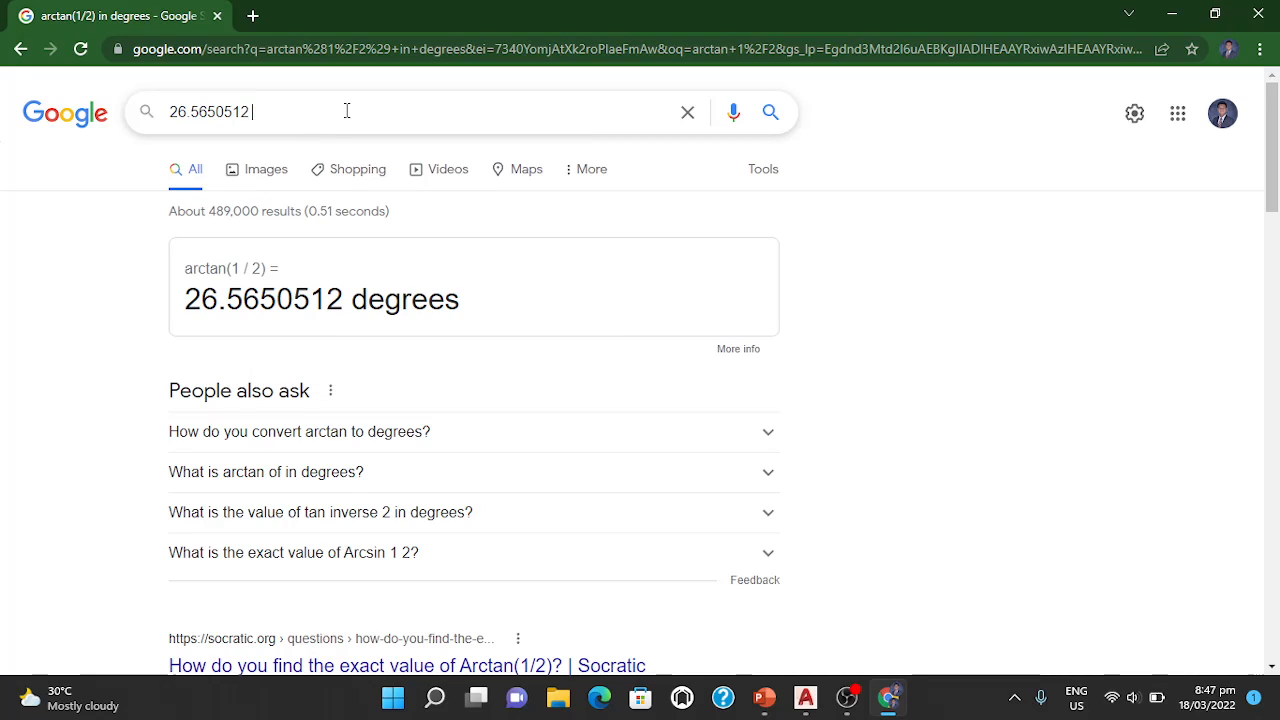
type("+ 180")
key("Return")
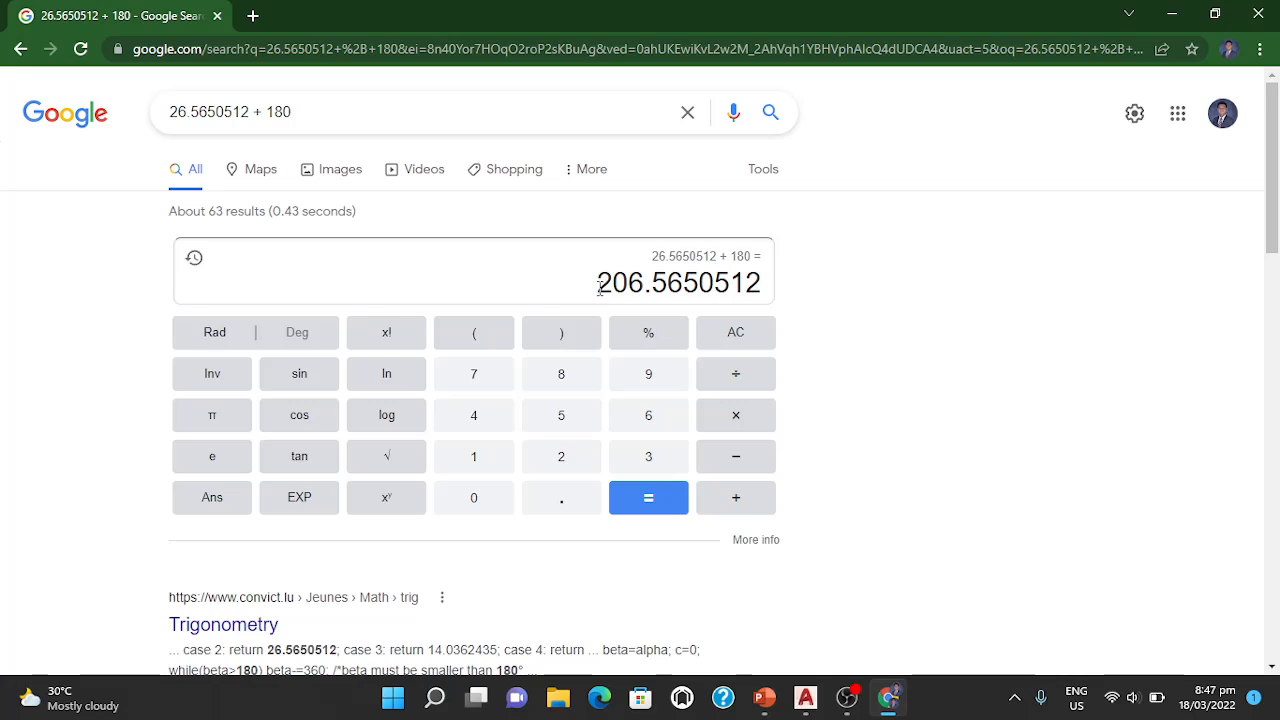
left_click_drag(597, 284, 762, 284)
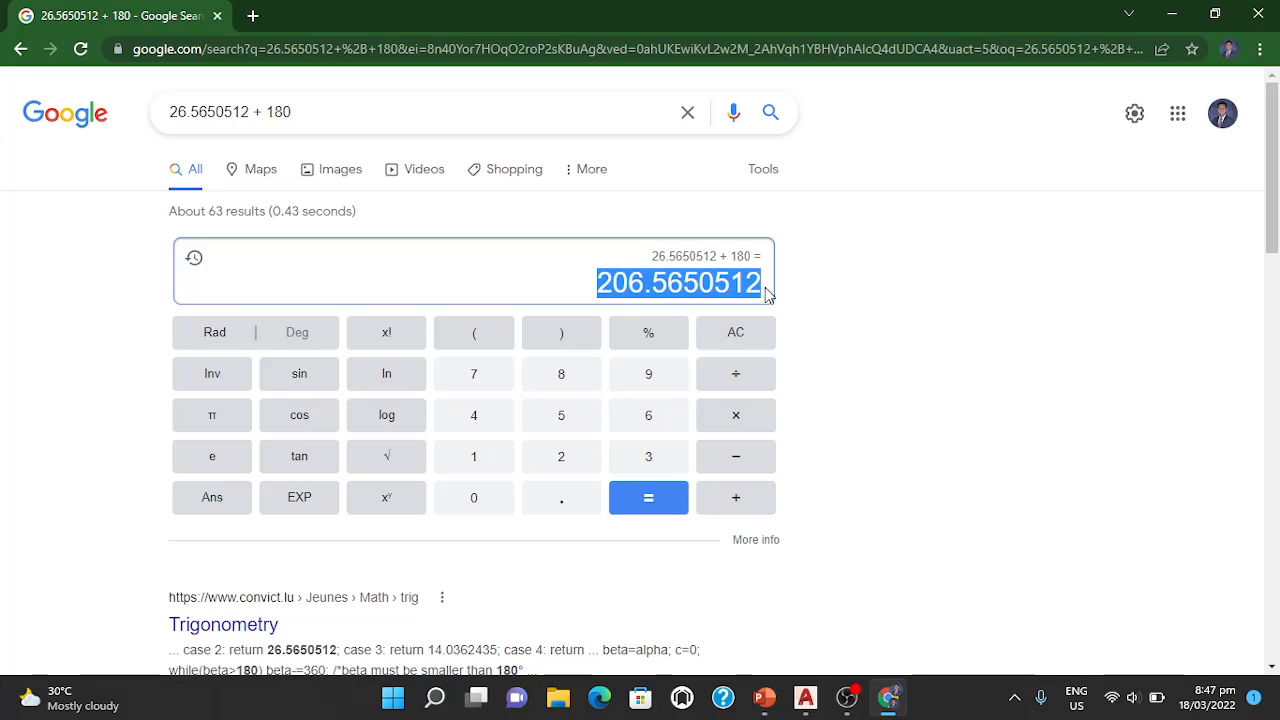
Step: Switch to AutoCAD and draw the slanted segment K–L with the polar coordinate @2.2360679775<206.5650512
key("alt+Tab")
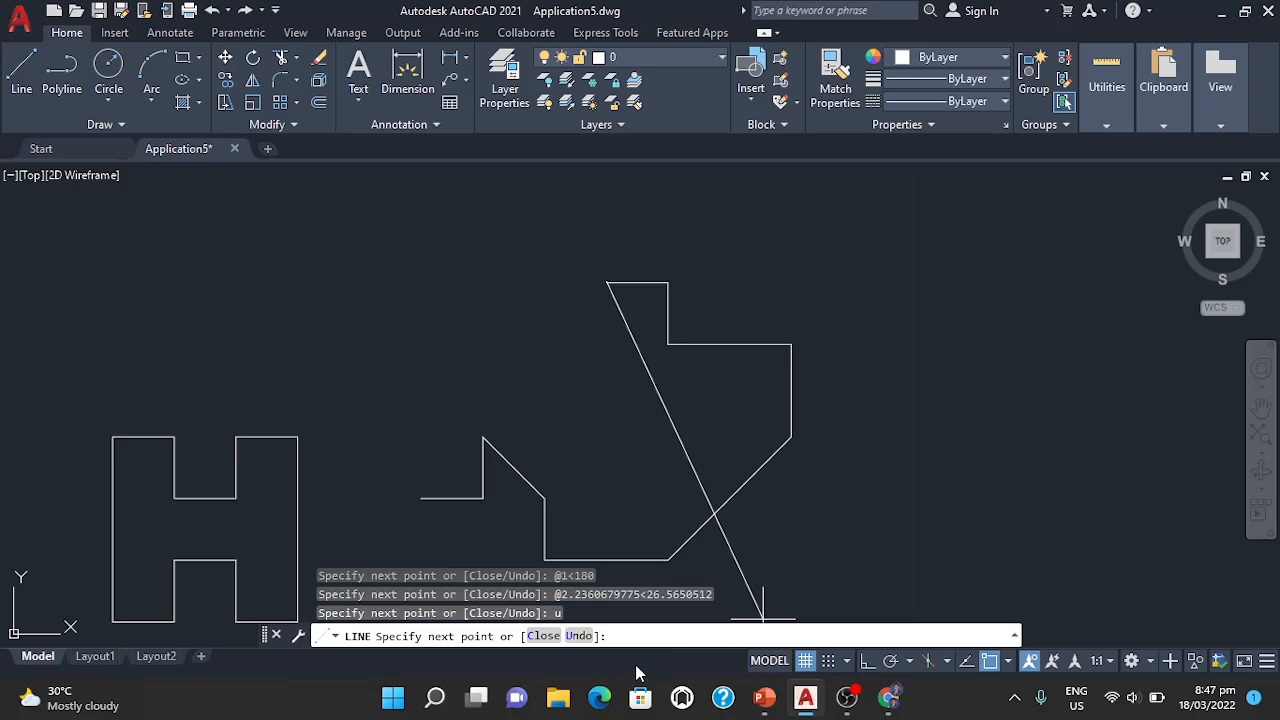
type("@2.2360679775")
type("<206.5650512")
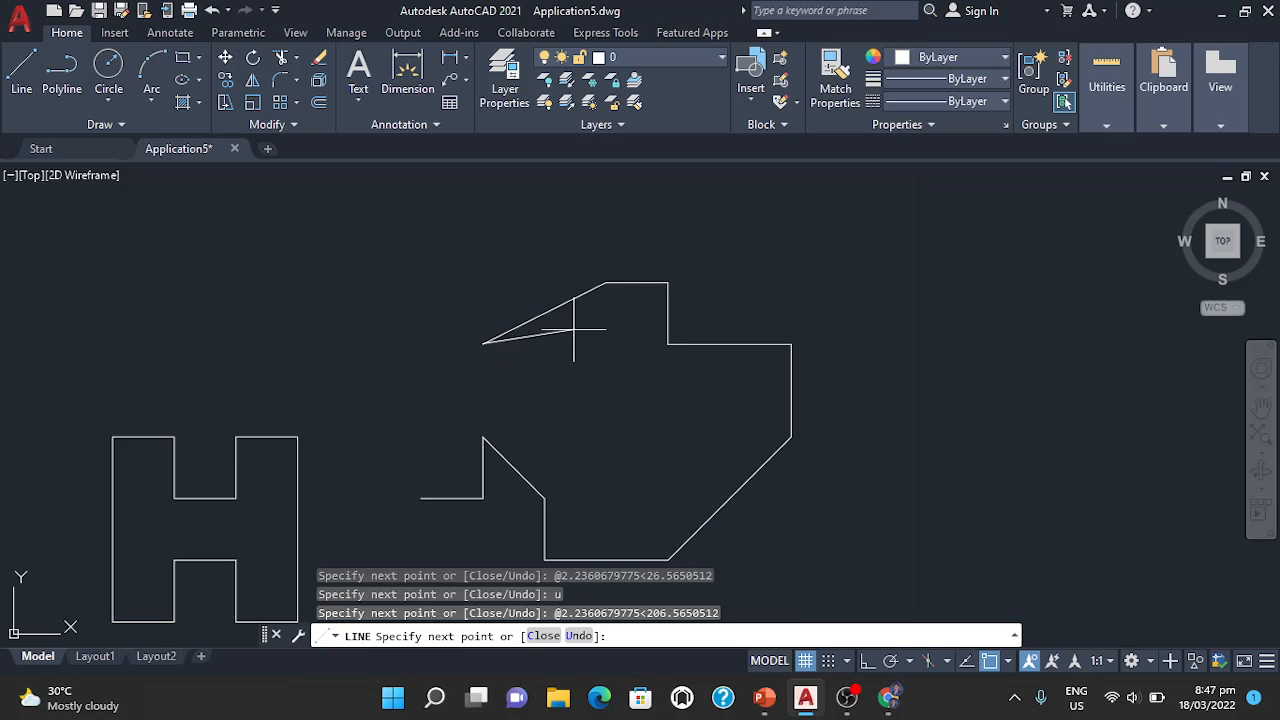
Step: Check edge L–M on the Exercise No. 2 slide and draw it in AutoCAD with the polar coordinate @1<180
key("alt+Tab")
key("alt+Tab")
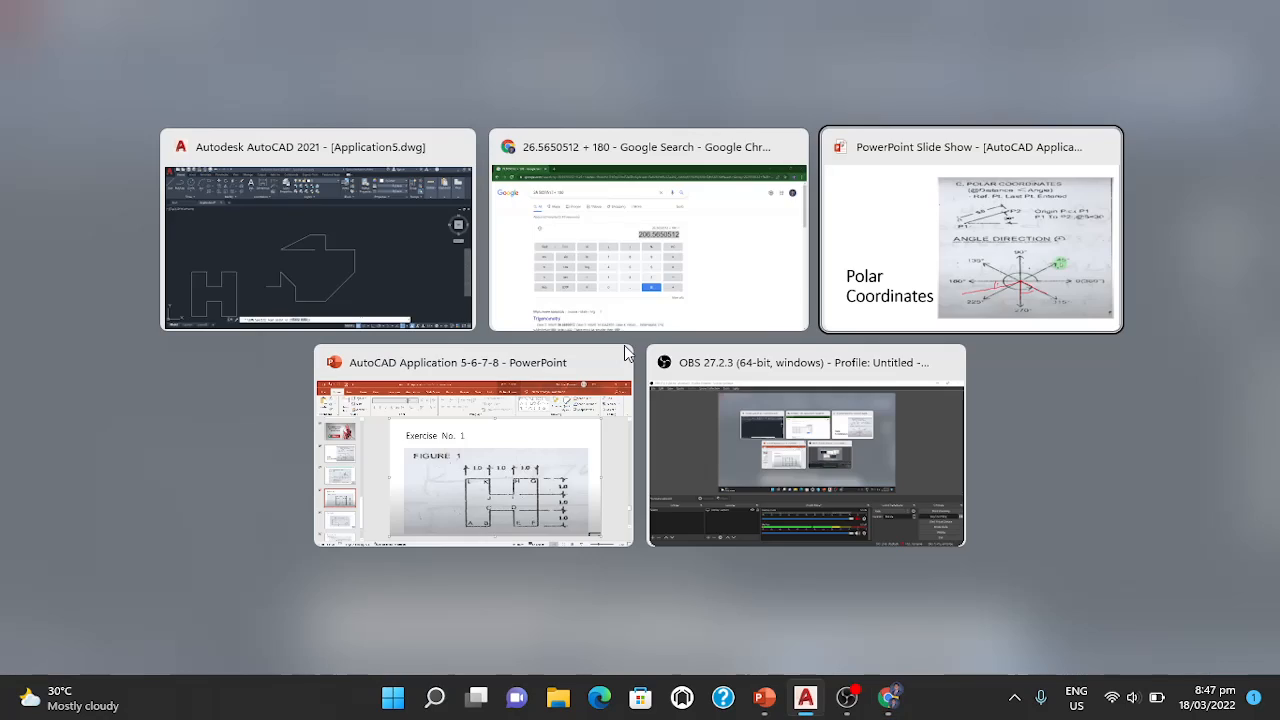
key("Right")
key("Right")
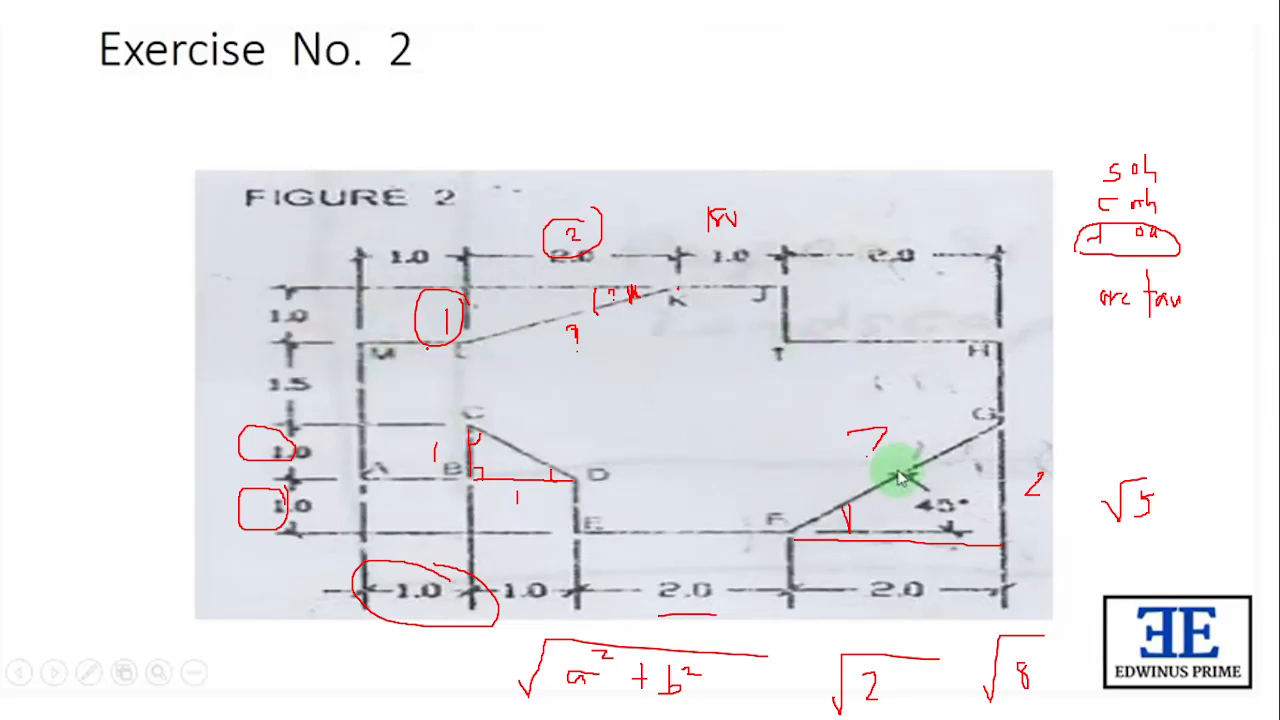
key("alt+Tab")
key("alt+Tab")
key("alt+Tab")
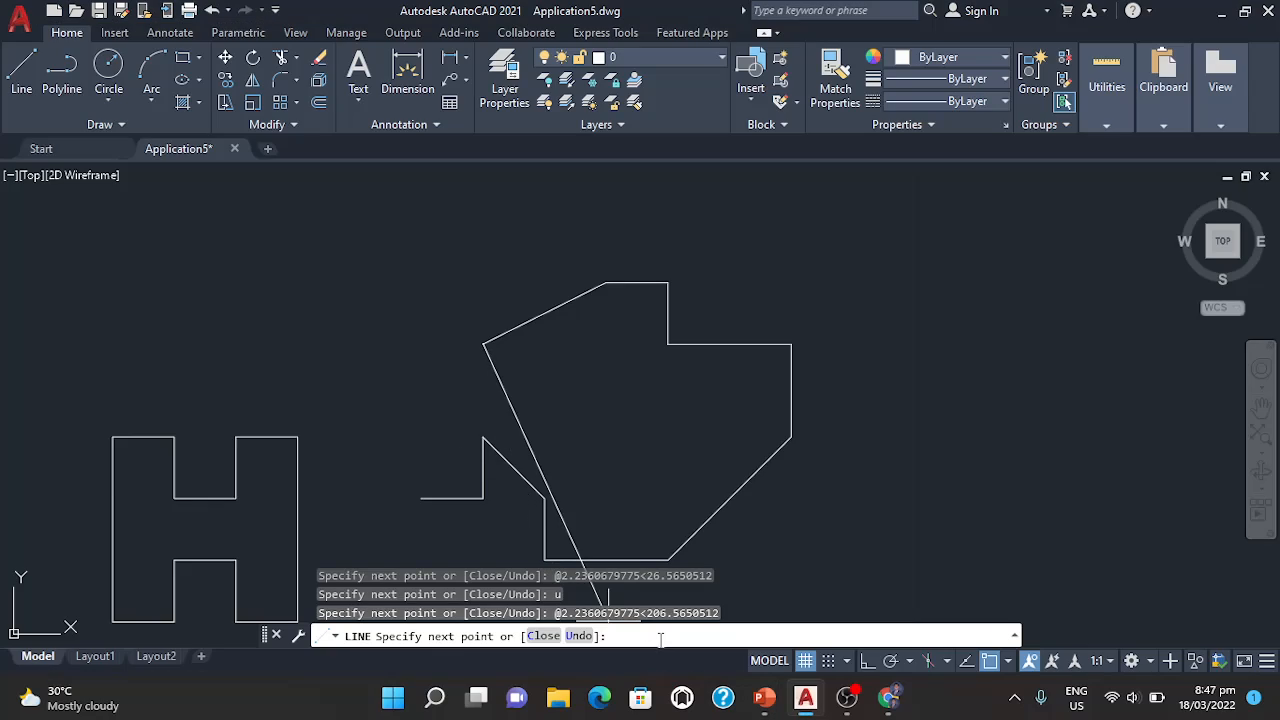
type("@1<180")
key("Return")
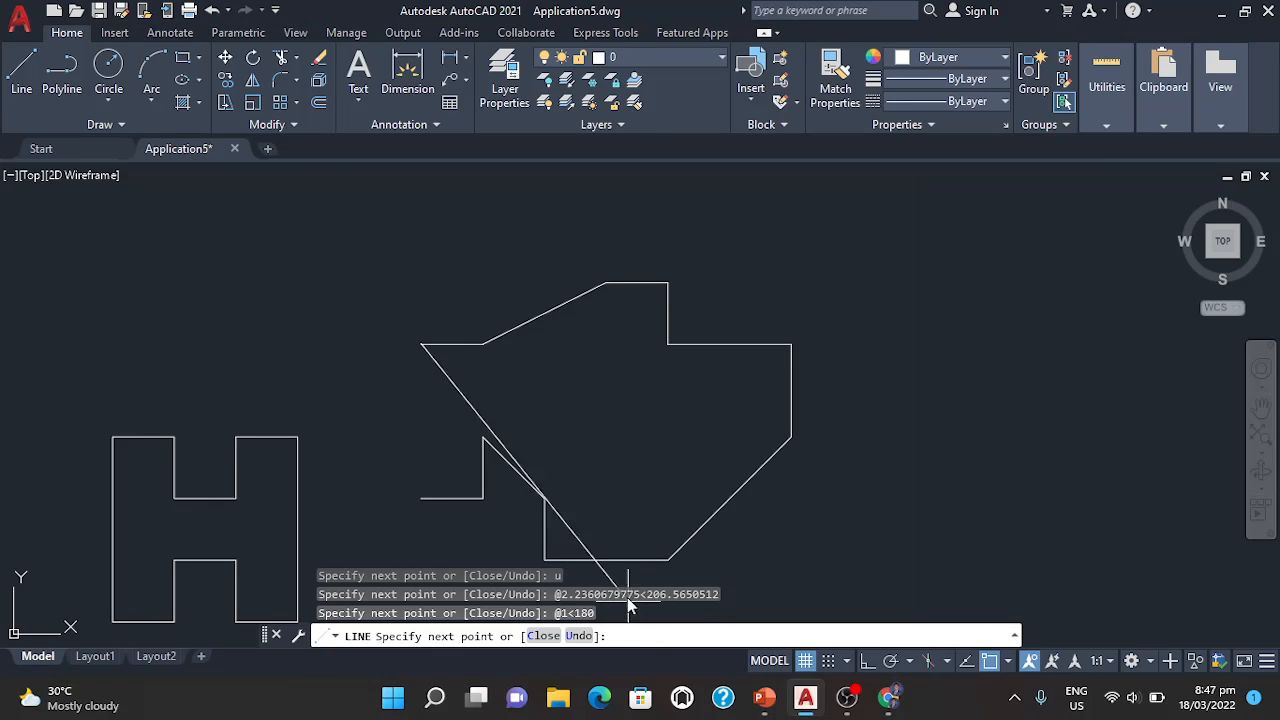
Step: In the slide show, mark the 1.5 height on Figure 2 and the 270° direction on the Polar Coordinates diagram
key("alt+Tab")
key("alt+Tab")
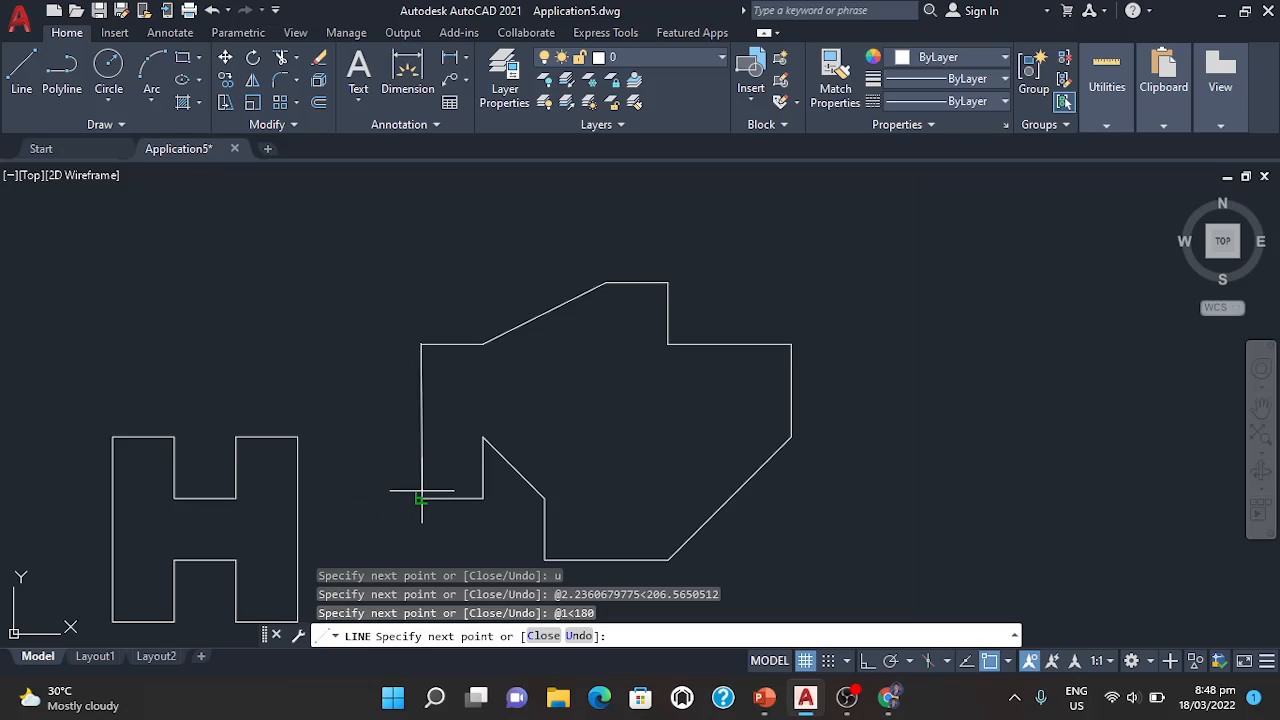
key("alt+Tab")
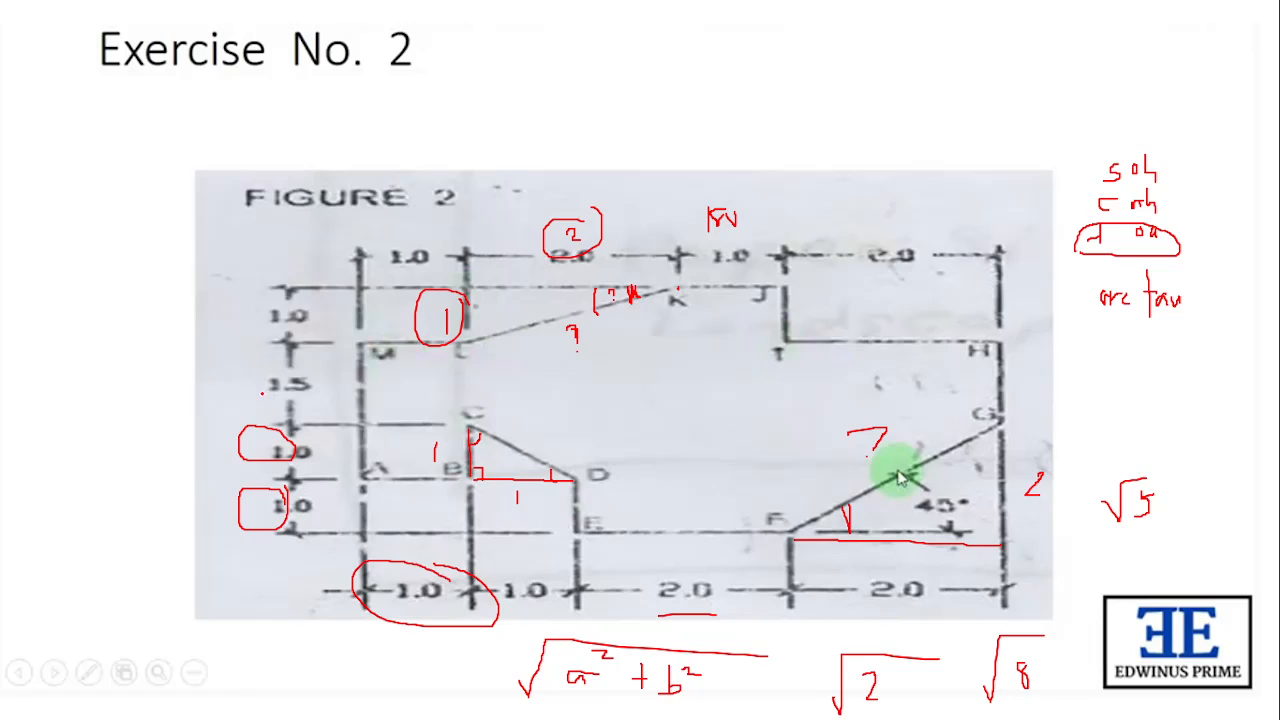
mouse_move(208, 398)
left_mouse_down()
mouse_move(217, 411)
mouse_move(244, 393)
left_mouse_up()
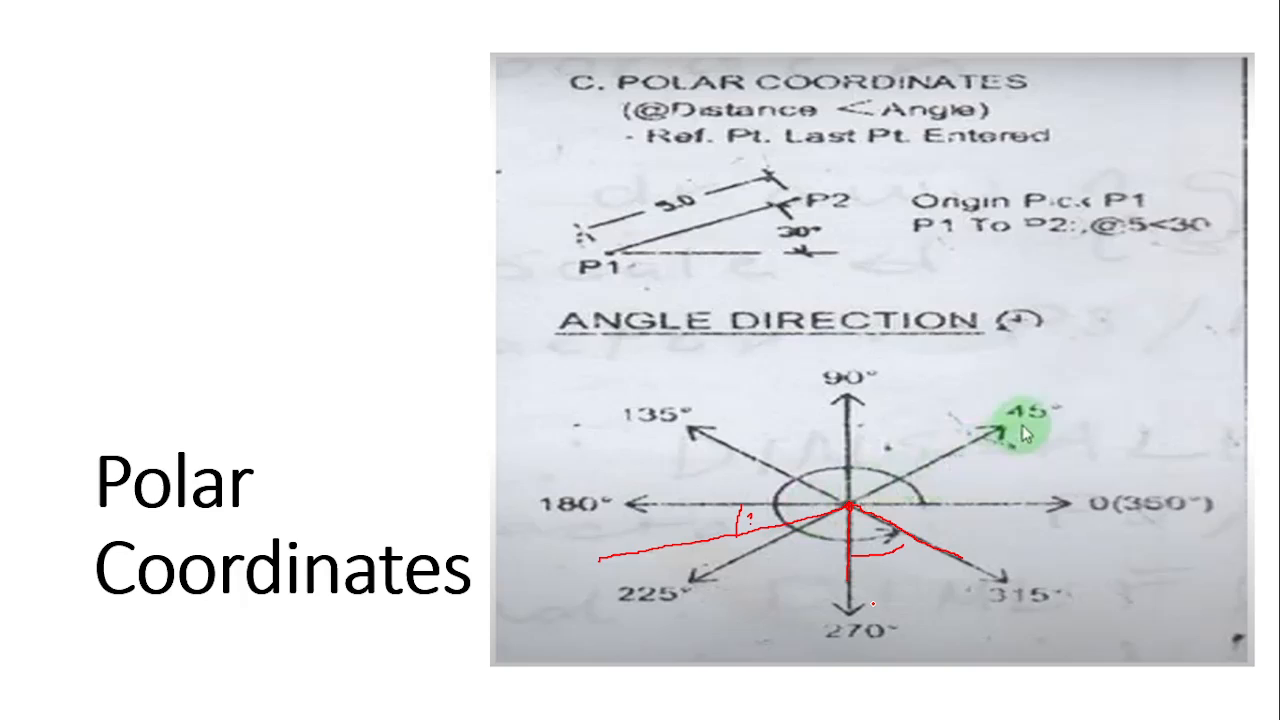
mouse_move(880, 490)
left_mouse_down()
mouse_move(910, 612)
mouse_move(830, 640)
left_mouse_up()
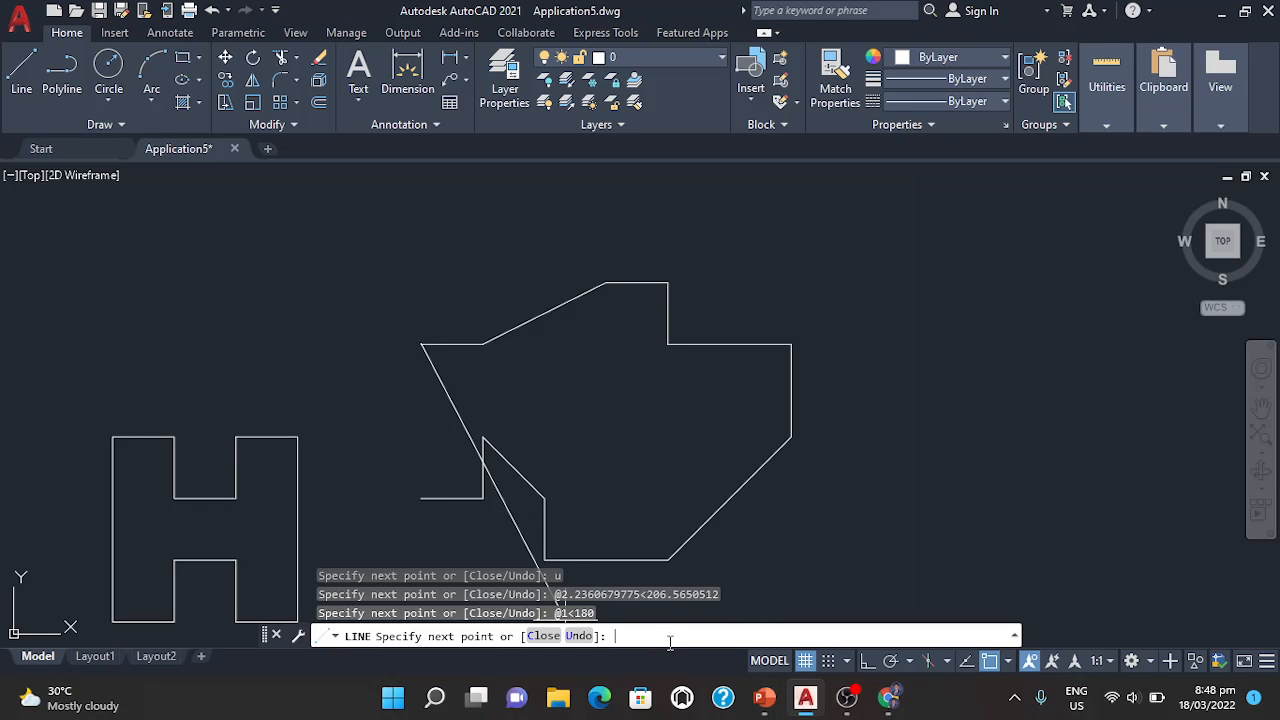
Step: Close the Figure 2 outline with a vertical segment at the polar coordinate @2.5<270, check the corner, and end the Line command
type("@2.5<270")
key("Return")
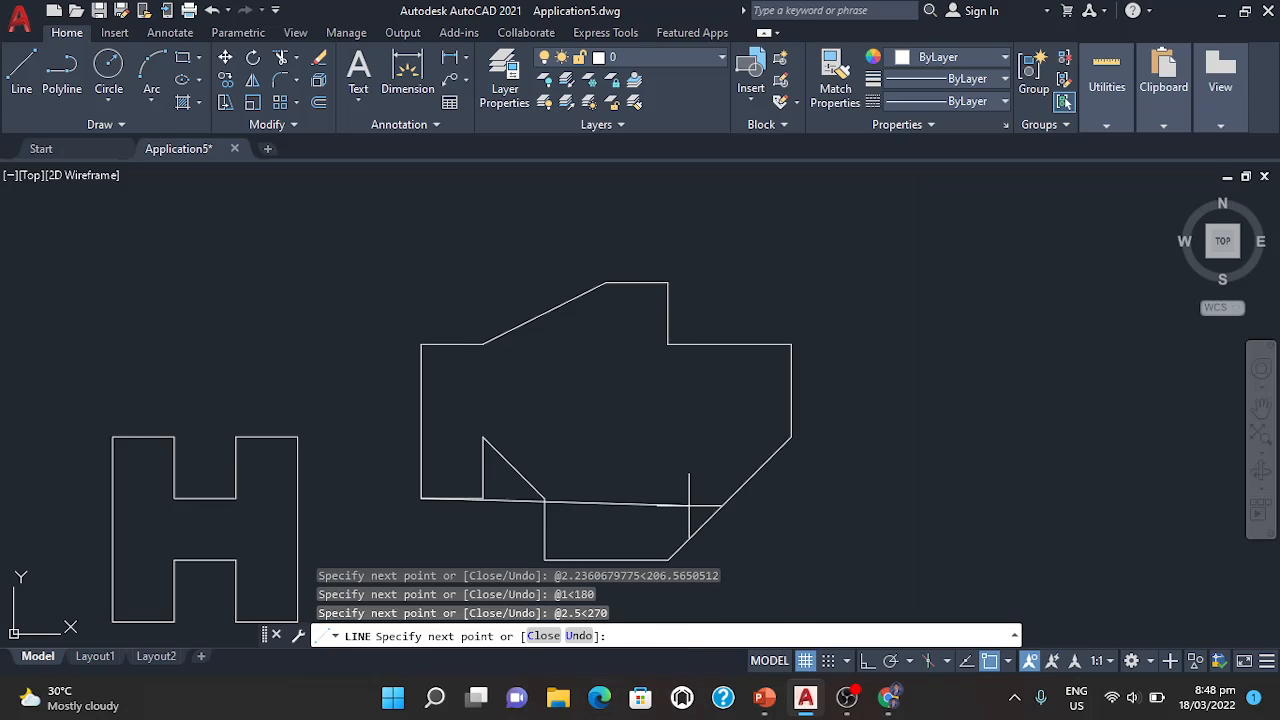
scroll(418, 507, "up", 5)
scroll(351, 500, "up", 5)
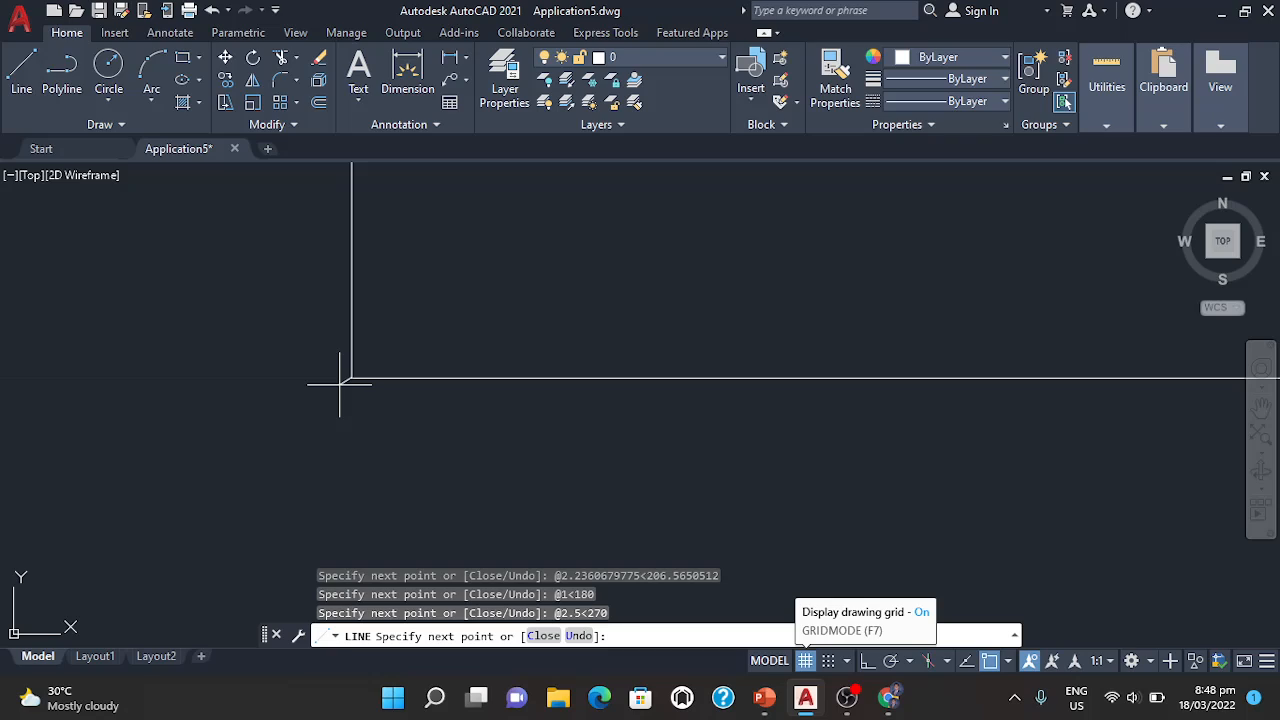
scroll(343, 383, "down", 10)
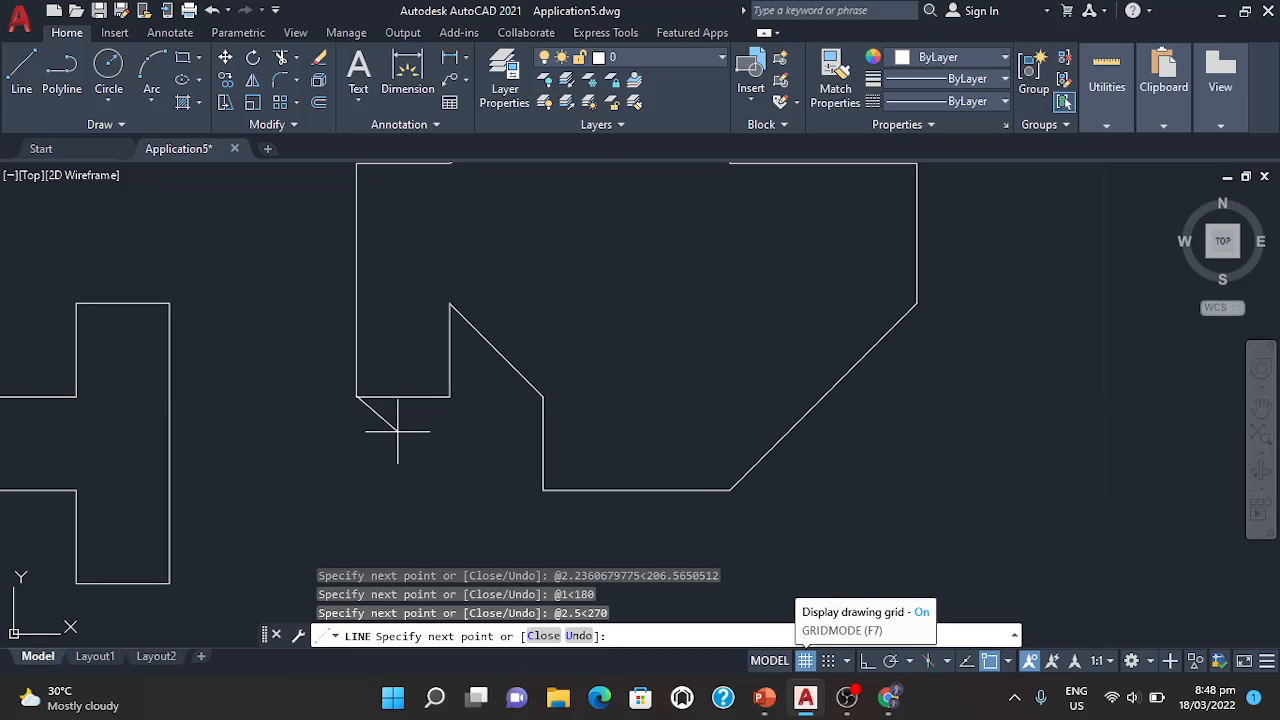
key("Escape")
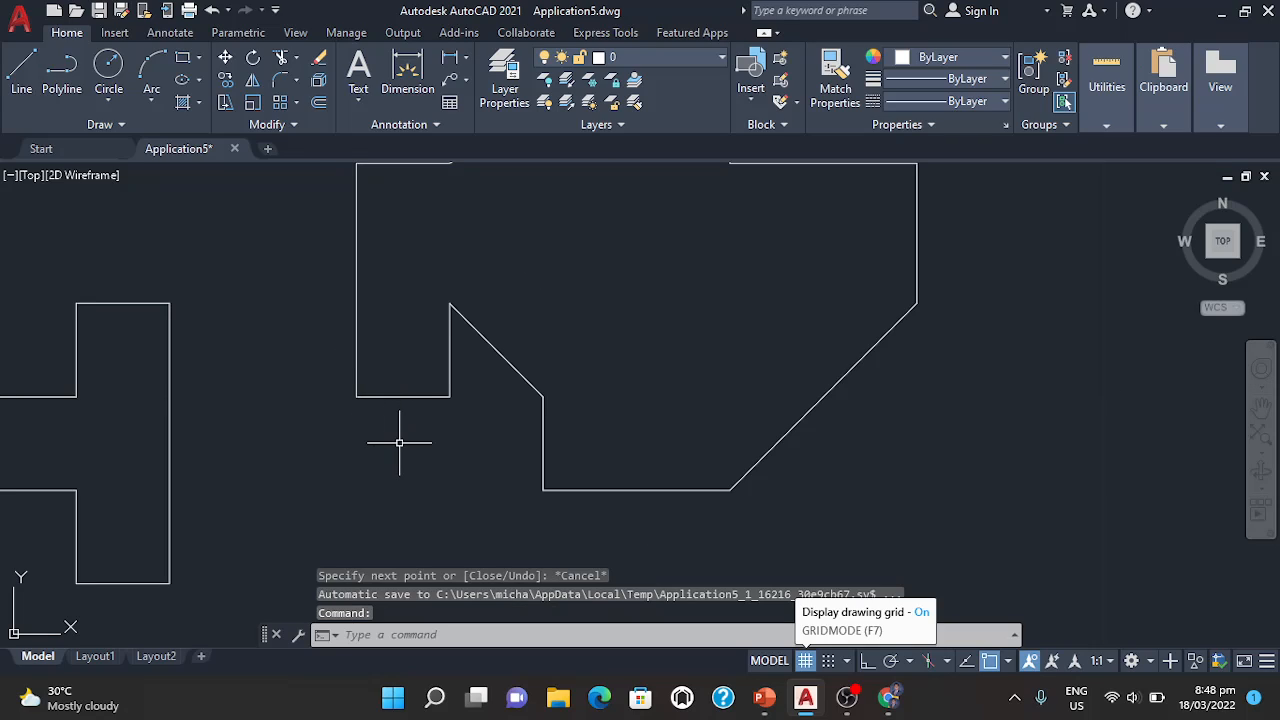
Step: Examine the completed Figure 2 outline beside the earlier figures and the empty space next to it
middle_click_drag(434, 449, 423, 523)
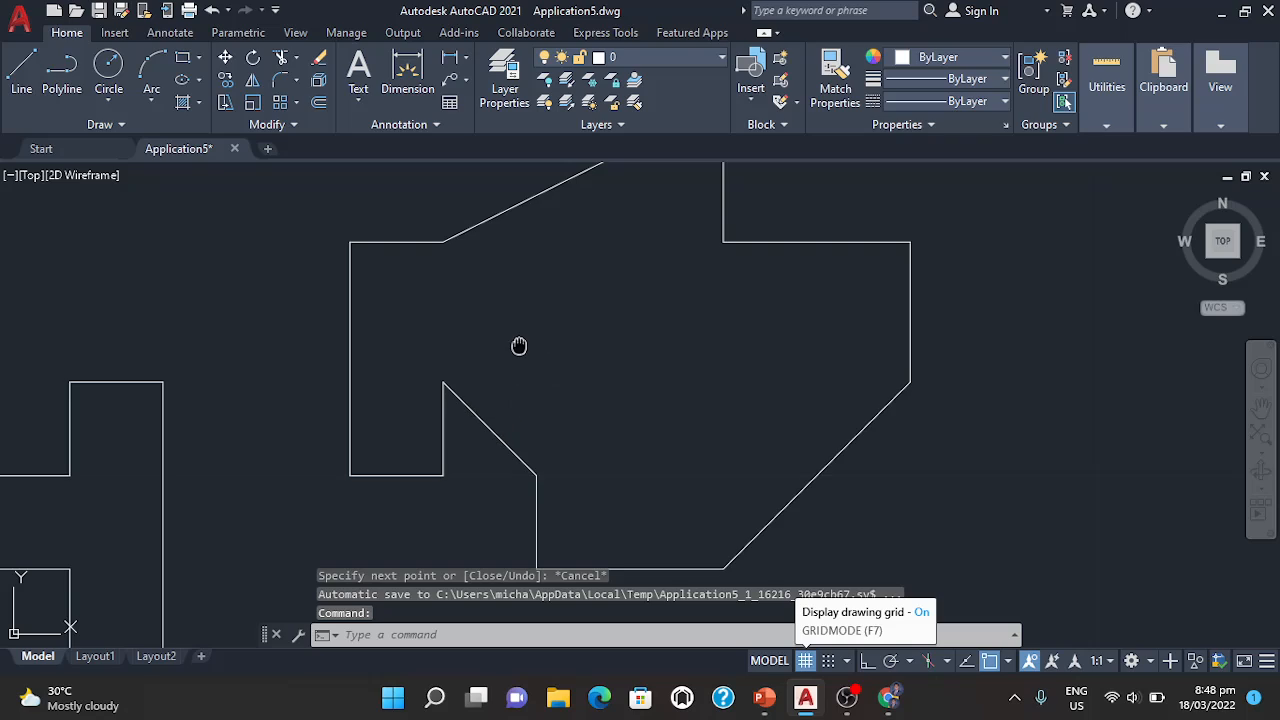
middle_click_drag(517, 346, 486, 429)
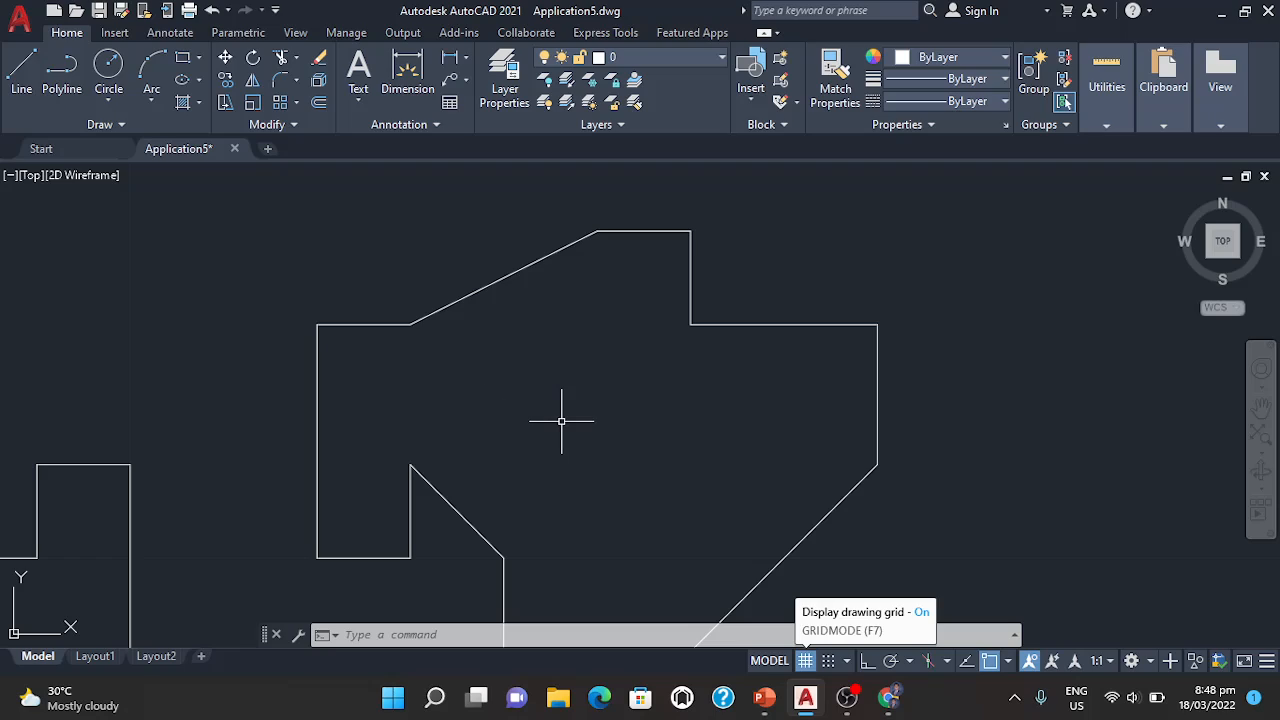
scroll(561, 422, "down", 2)
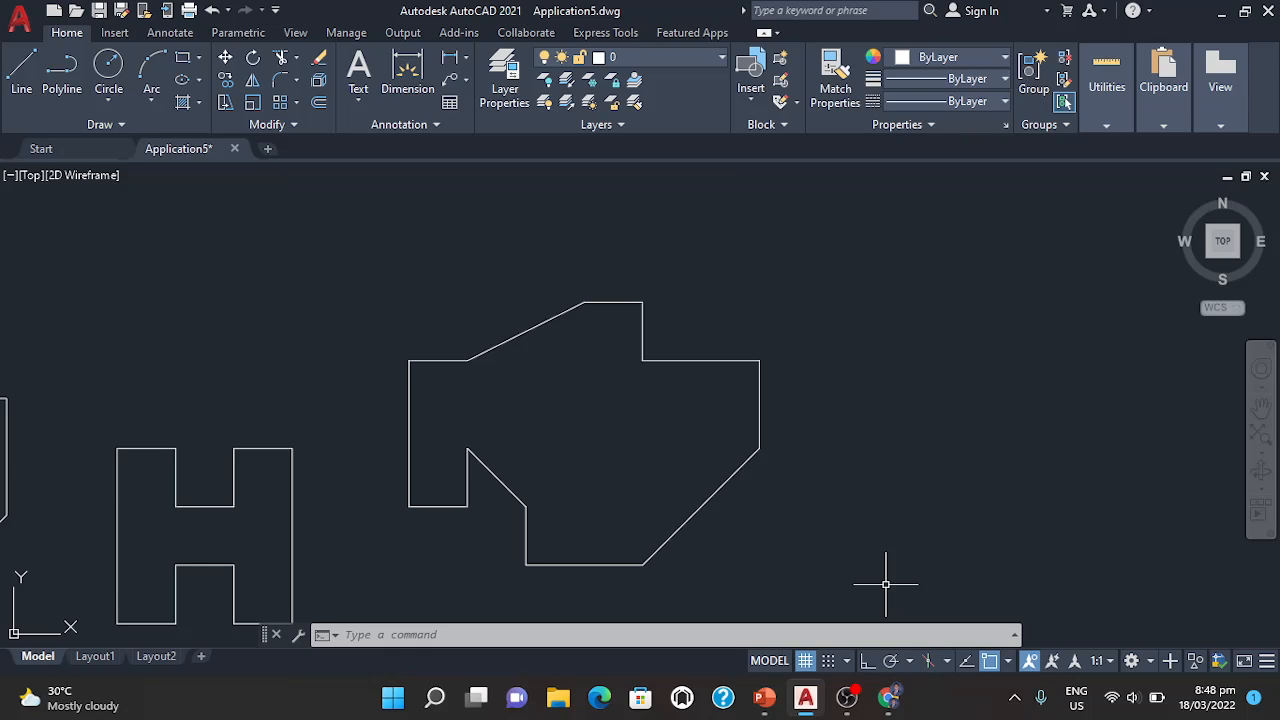
mouse_move(811, 500)
middle_mouse_down()
mouse_move(811, 380)
mouse_move(821, 426)
middle_mouse_up()
scroll(830, 514, "down", 1)
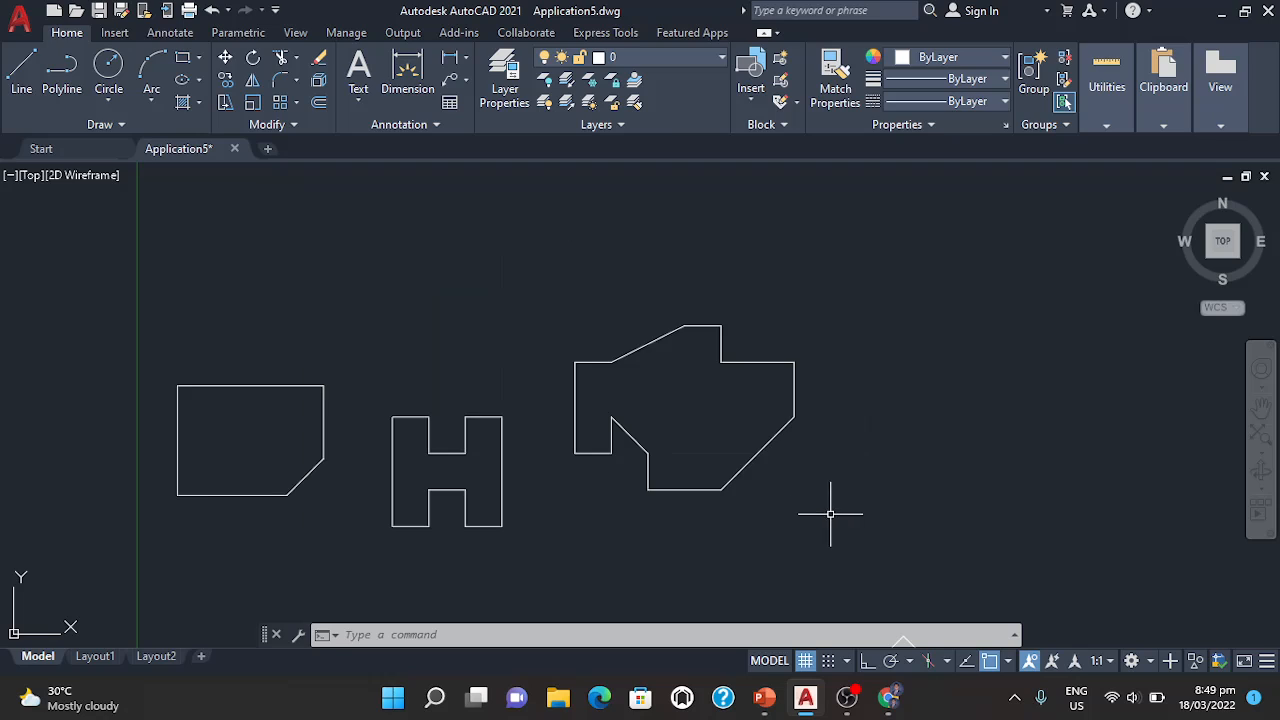
mouse_move(830, 514)
middle_mouse_down()
mouse_move(711, 366)
mouse_move(691, 251)
middle_mouse_up()
mouse_move(663, 480)
middle_mouse_down()
mouse_move(671, 323)
mouse_move(706, 371)
mouse_move(709, 337)
mouse_move(710, 358)
mouse_move(657, 320)
mouse_move(643, 577)
middle_mouse_up()
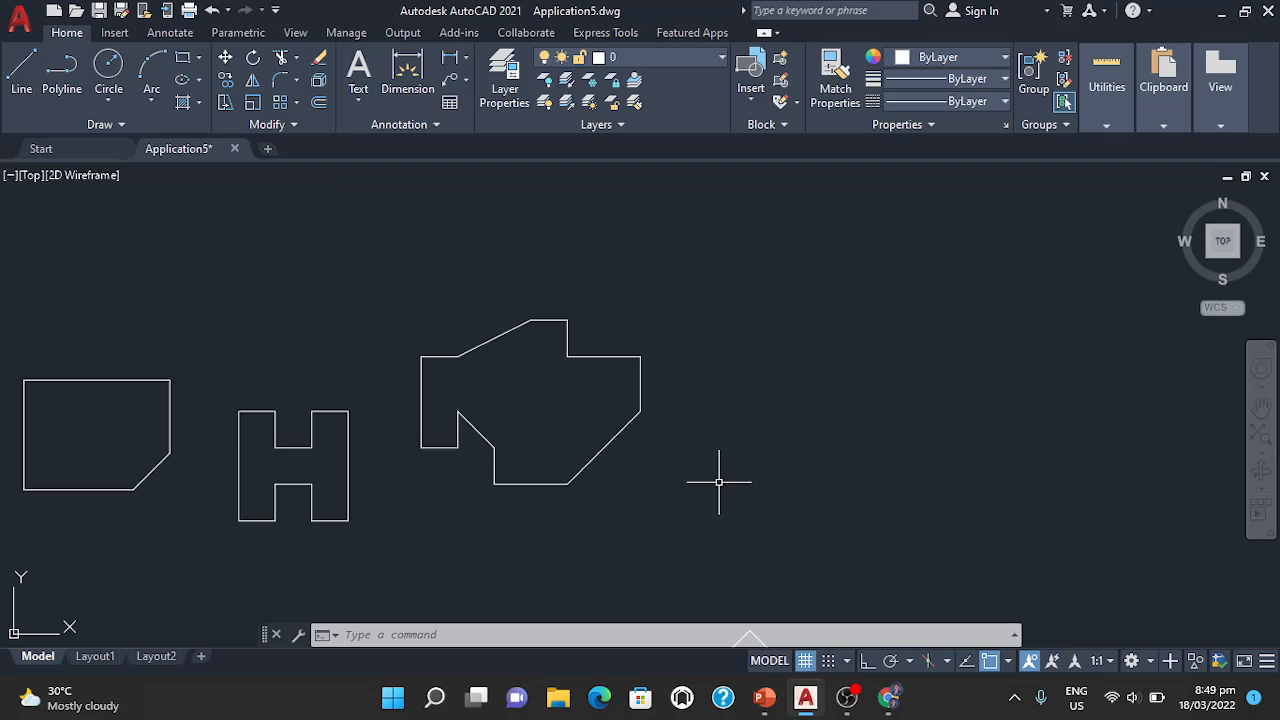
scroll(700, 480, "up", 2)
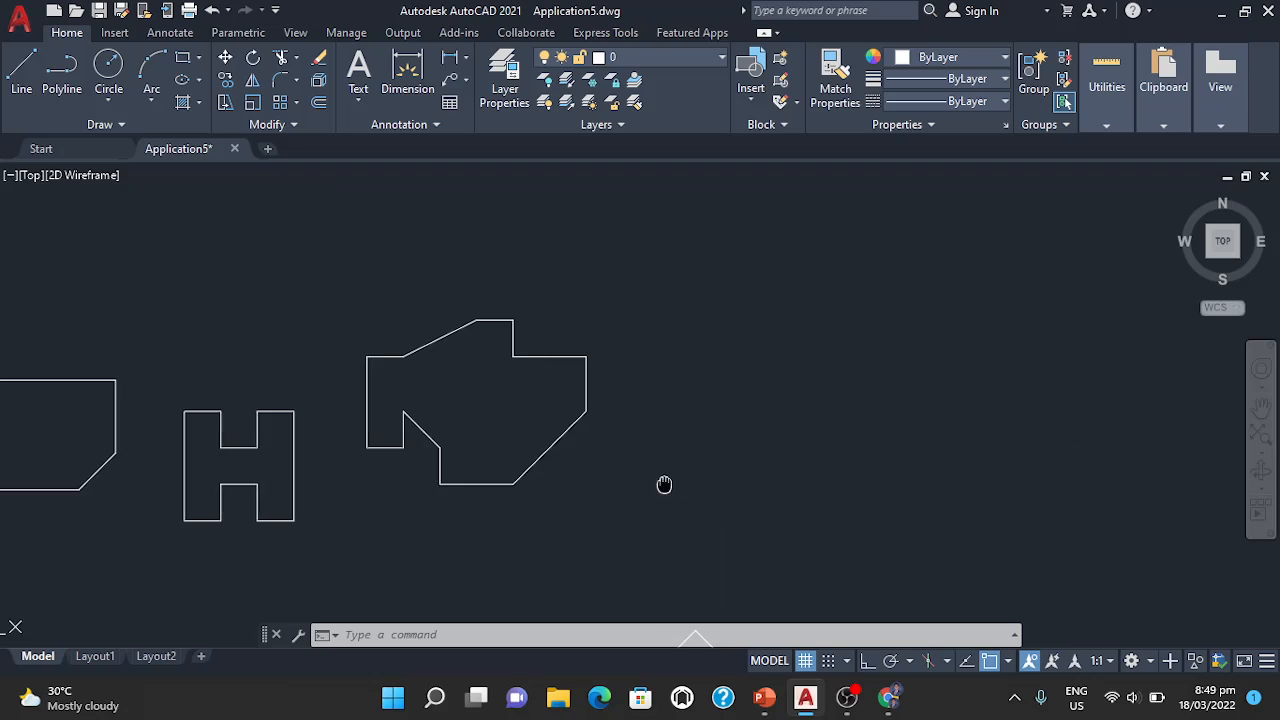
Step: Start the Line command, try 15,15 as the first point, and undo that point
left_click(545, 637)
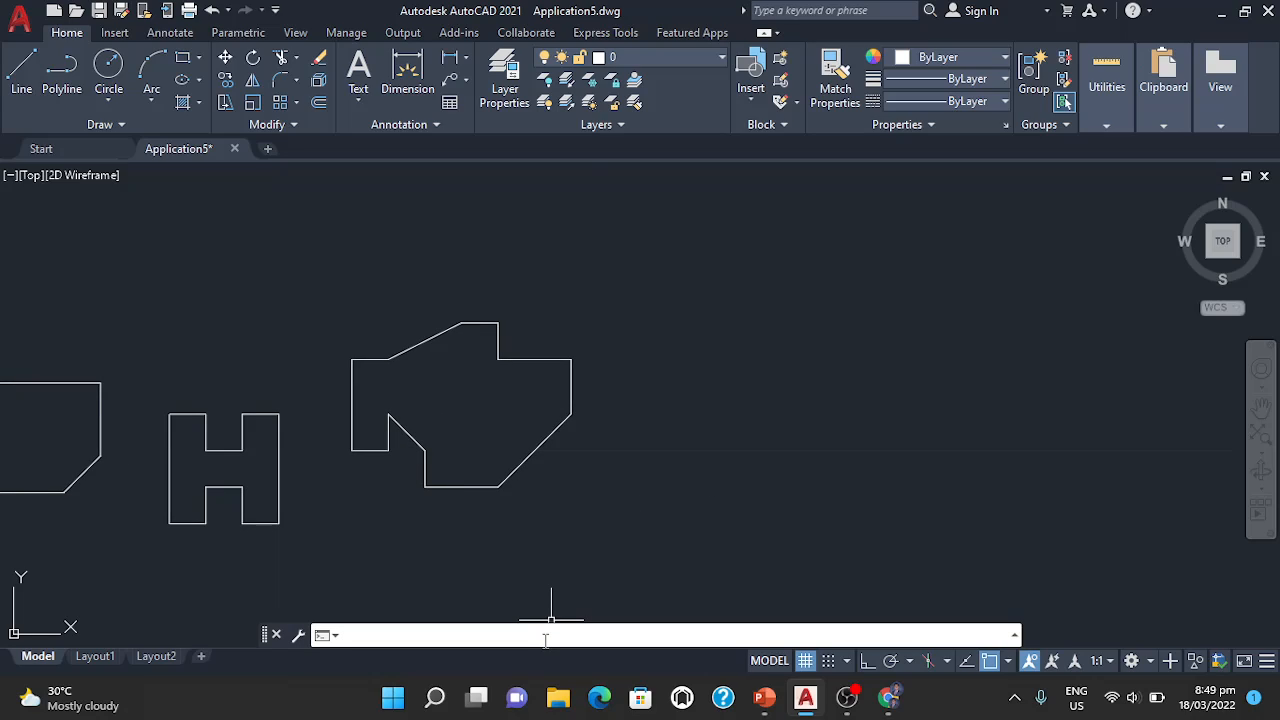
type("l")
key("Return")
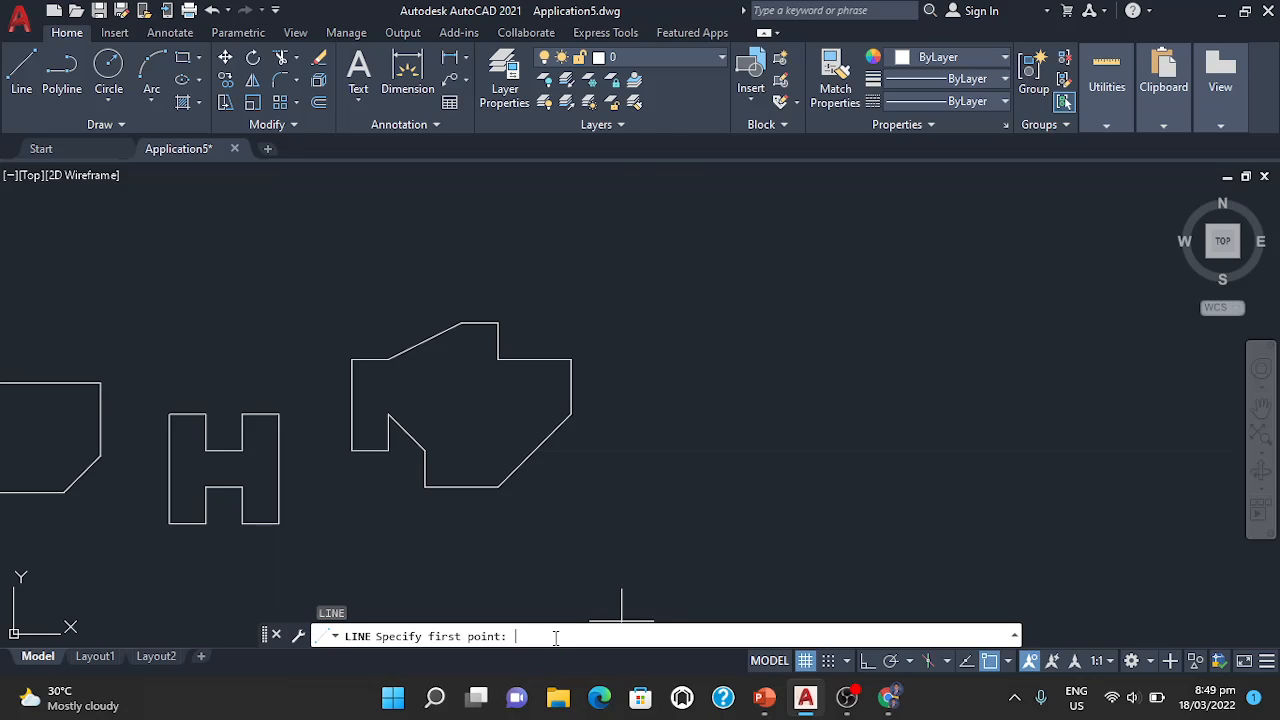
type("15,15")
key("Return")
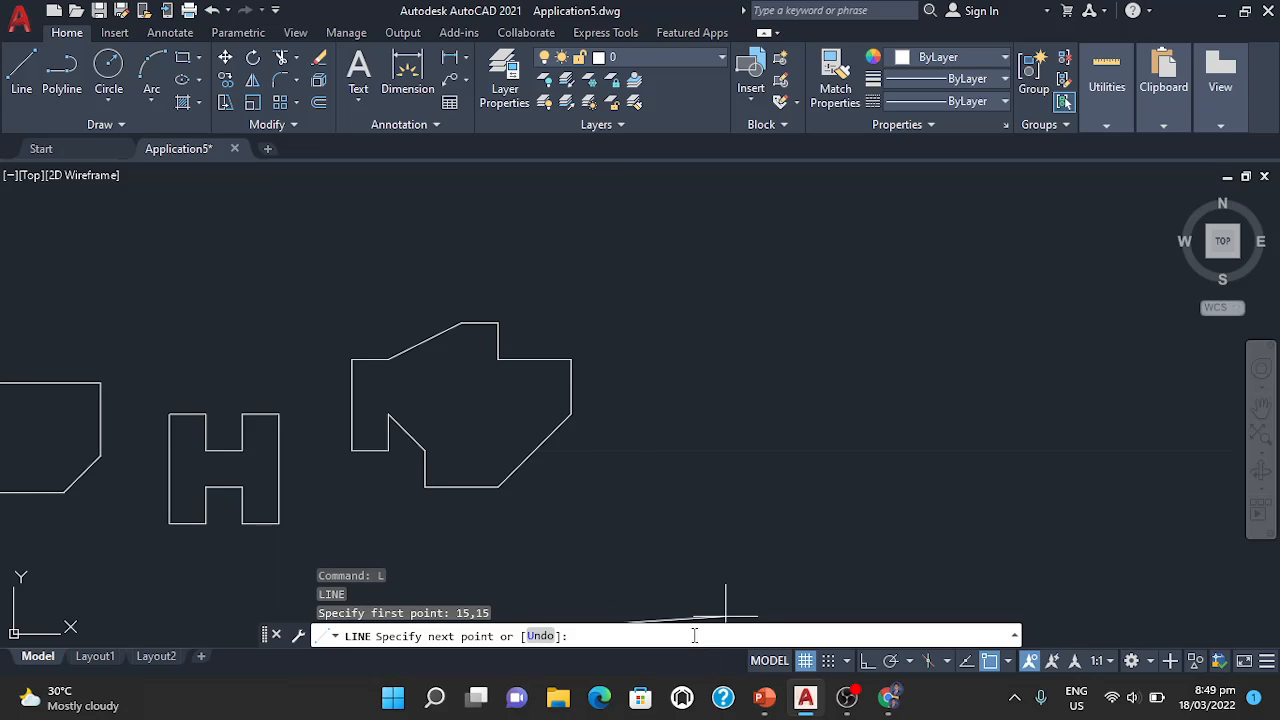
scroll(645, 463, "down", 3)
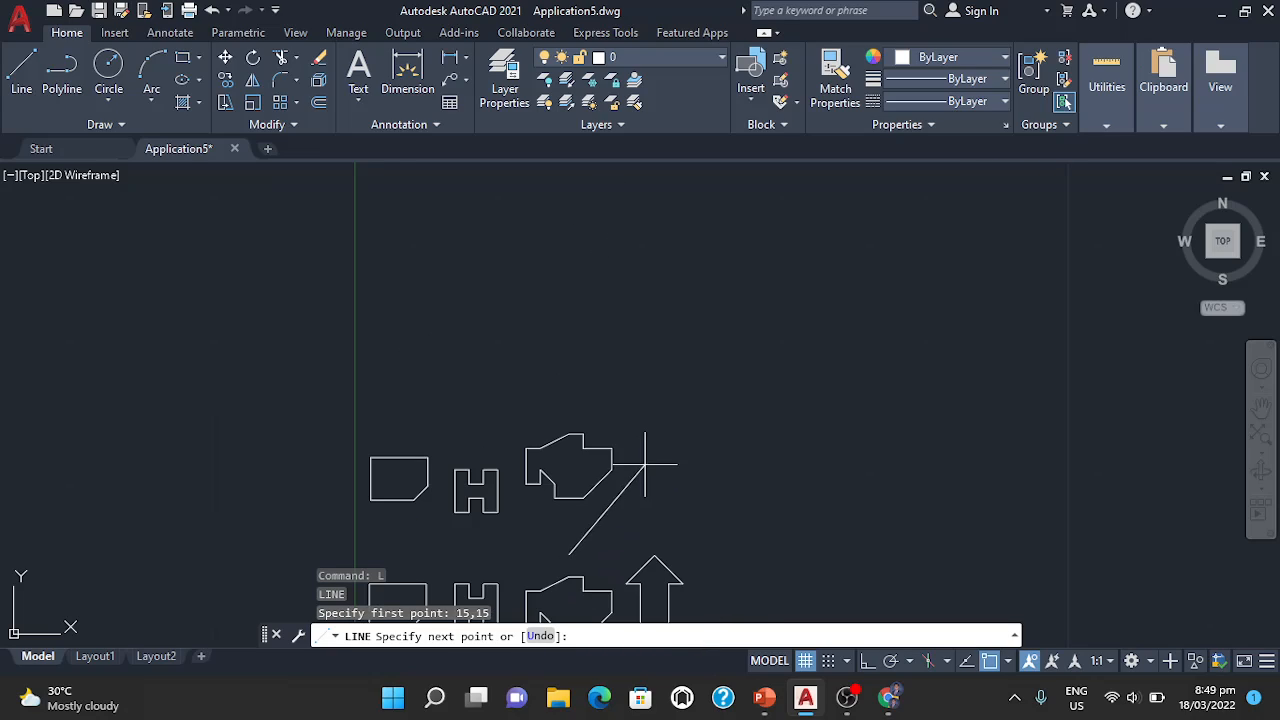
type("u")
key("Return")
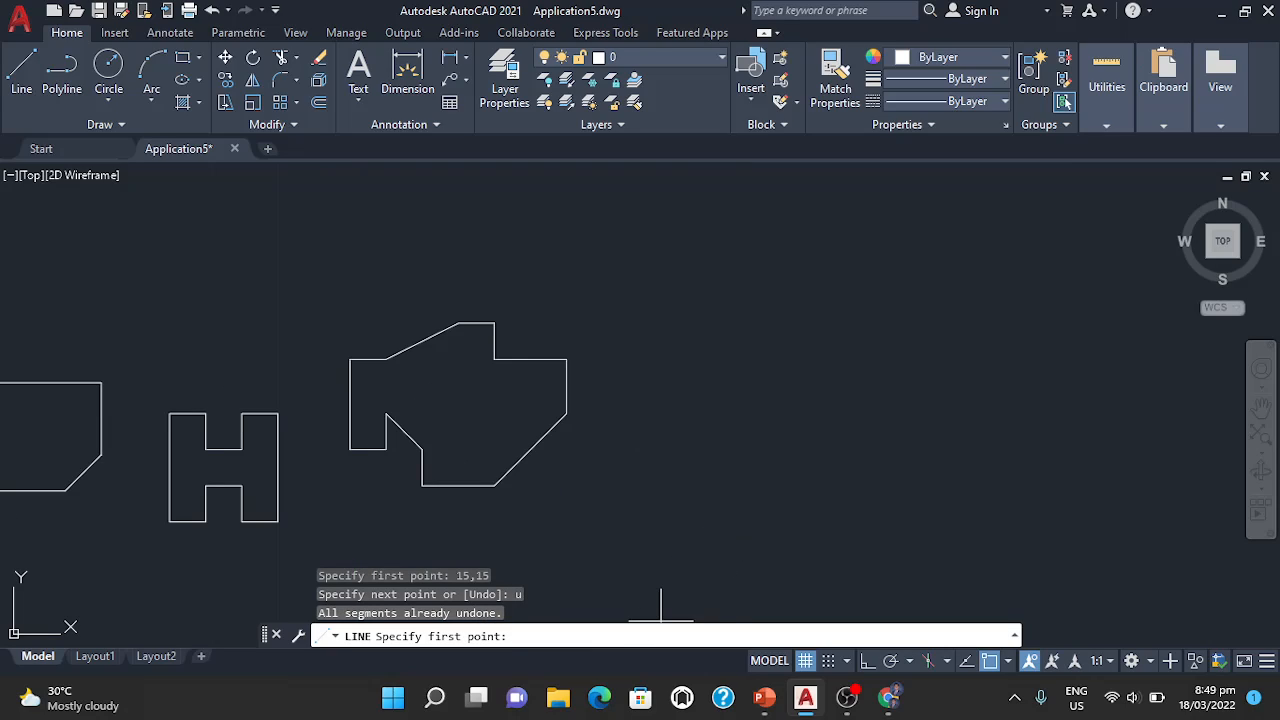
Step: Start the Figure 3 outline at 20,20 and draw its base edge A–B with the polar coordinate @2<0
type("1")
key("Return")
type("2")
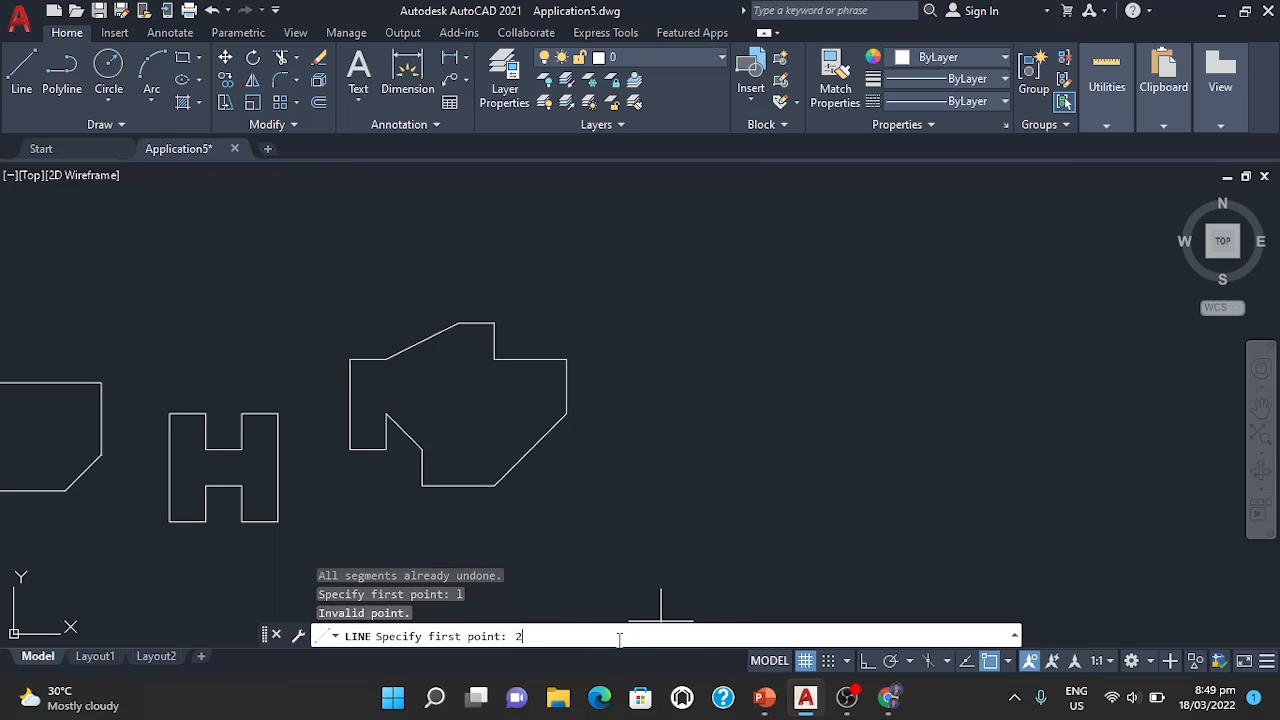
type("0,20")
key("Return")
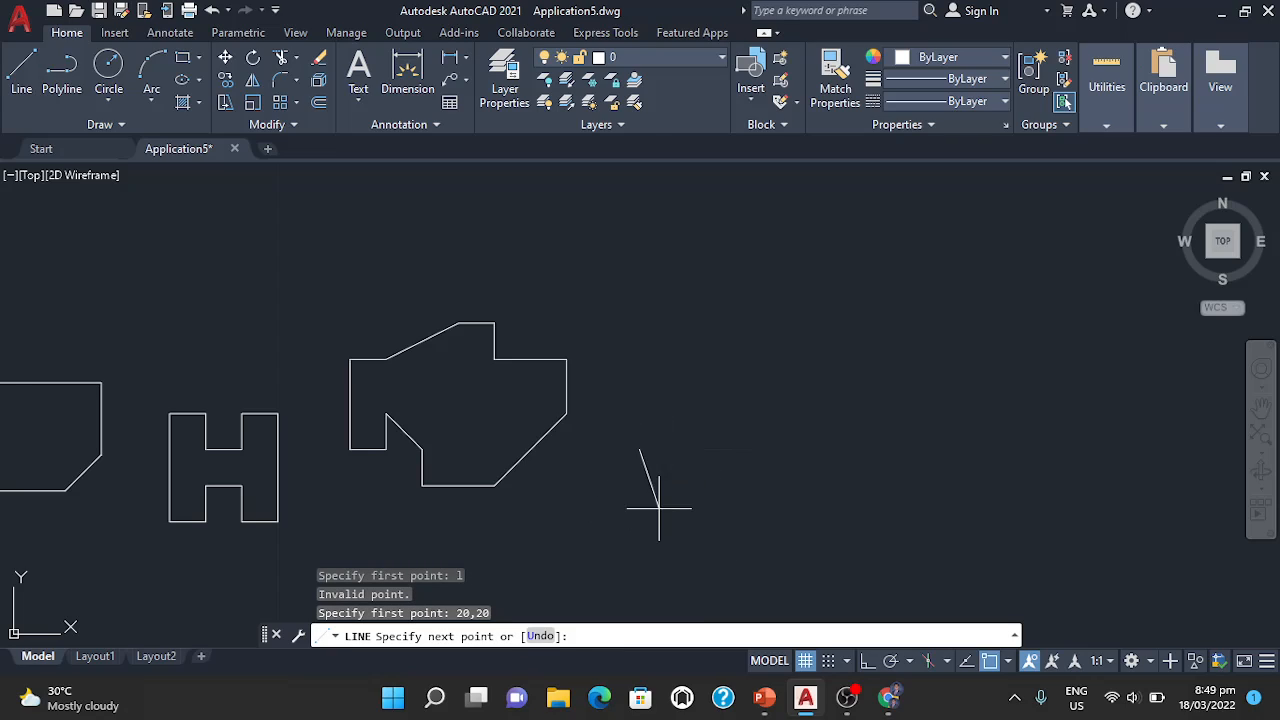
scroll(651, 458, "up", 4)
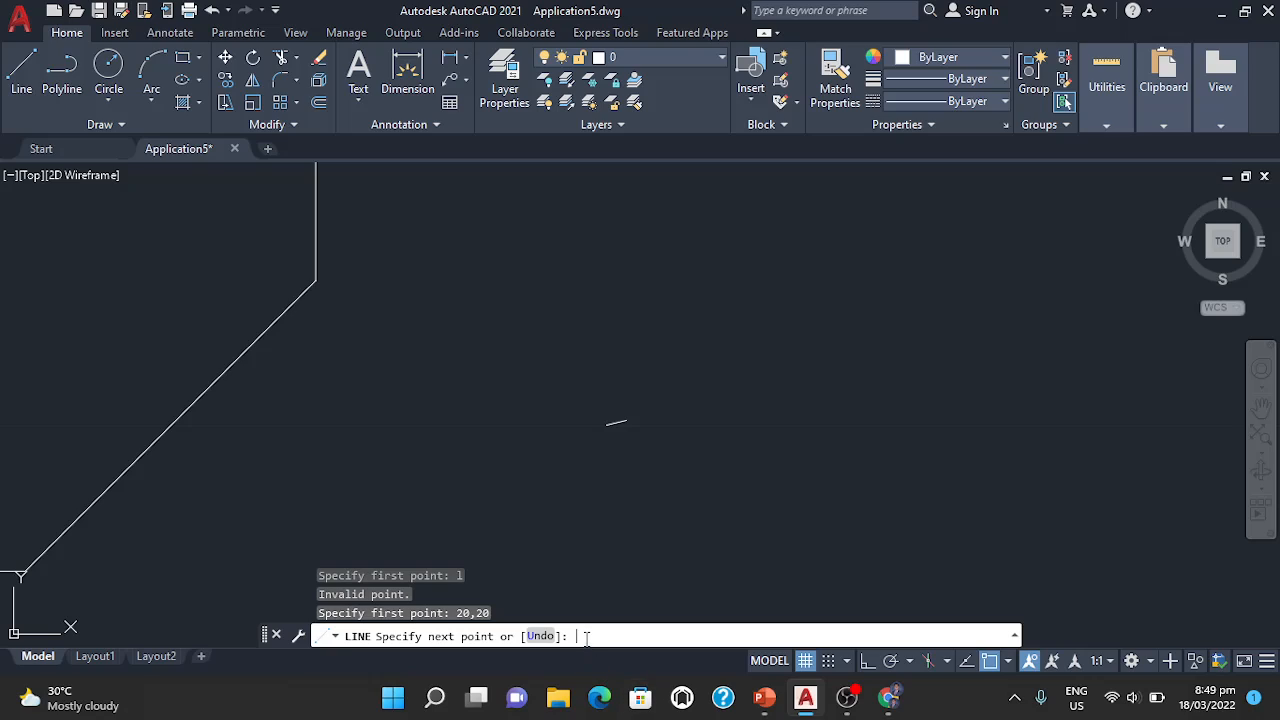
type("@7<0")
key("Return")
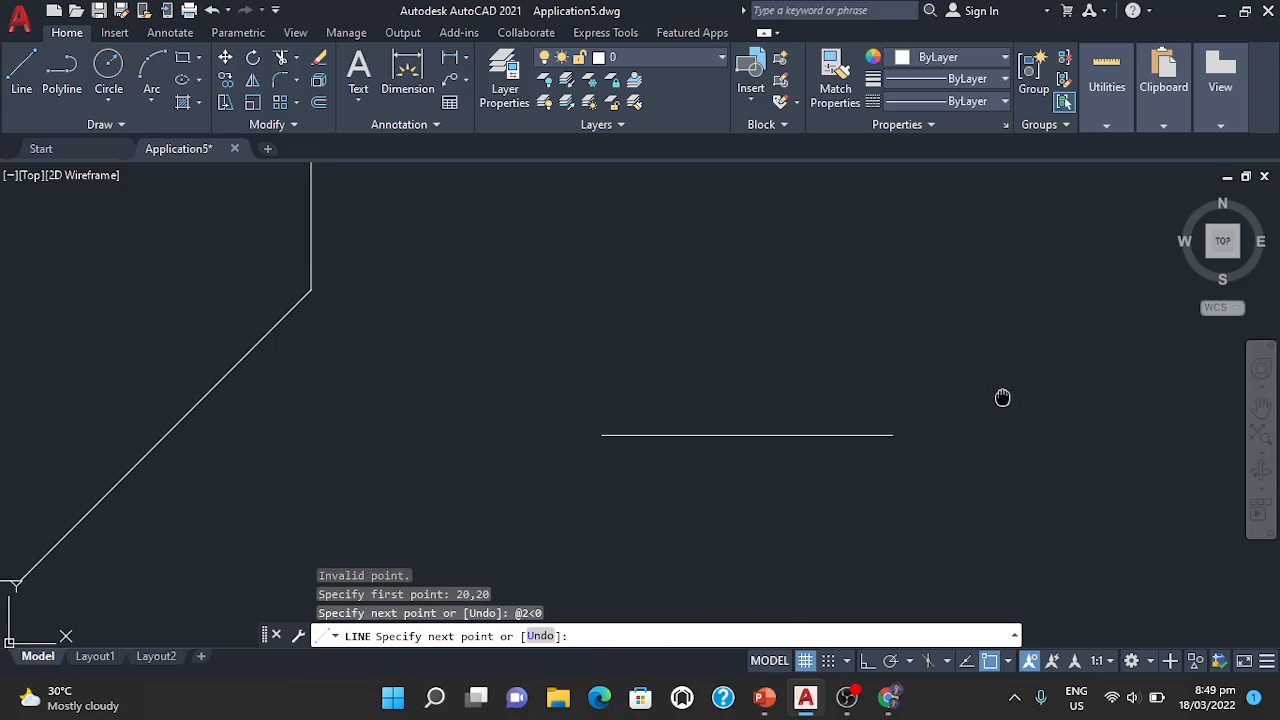
Step: On the Exercise No. 3 slide, circle the 3.0 height and write 90 beside edge B–C
middle_click_drag(1003, 397, 880, 483)
scroll(880, 483, "down", 3)
scroll(850, 433, "down", 2)
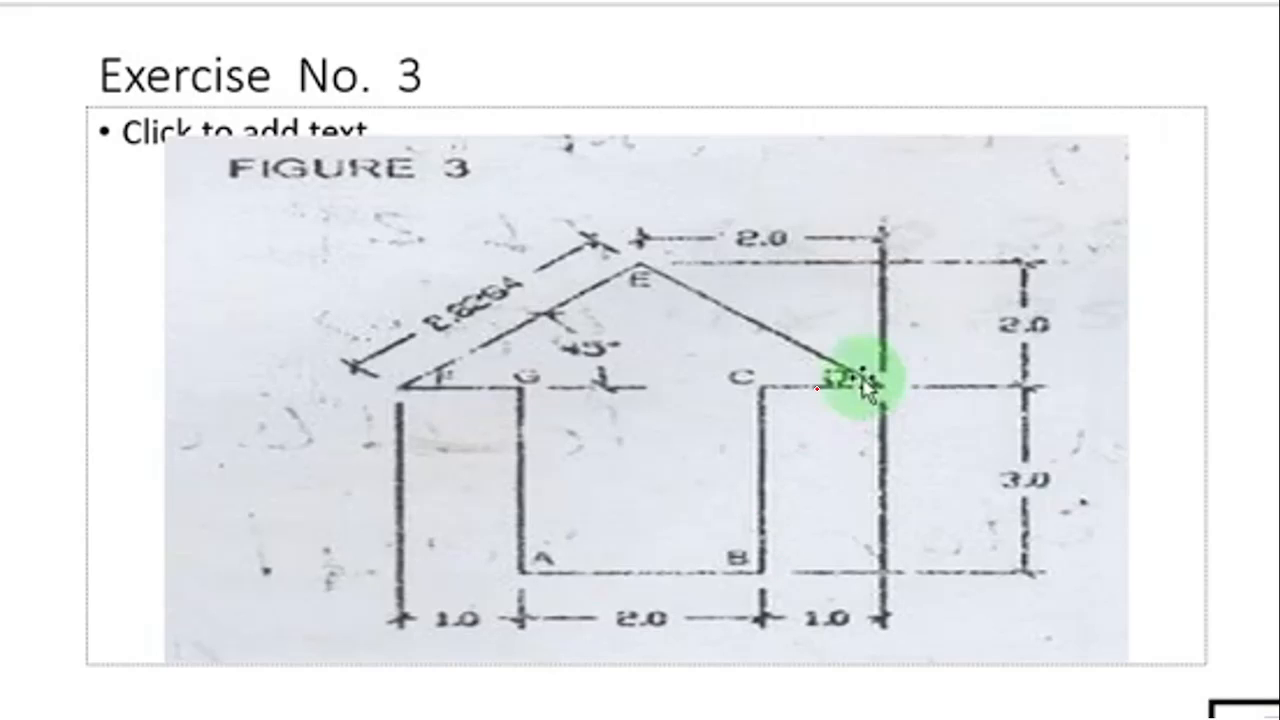
mouse_move(1058, 490)
left_mouse_down()
mouse_move(1068, 497)
mouse_move(1072, 464)
left_mouse_up()
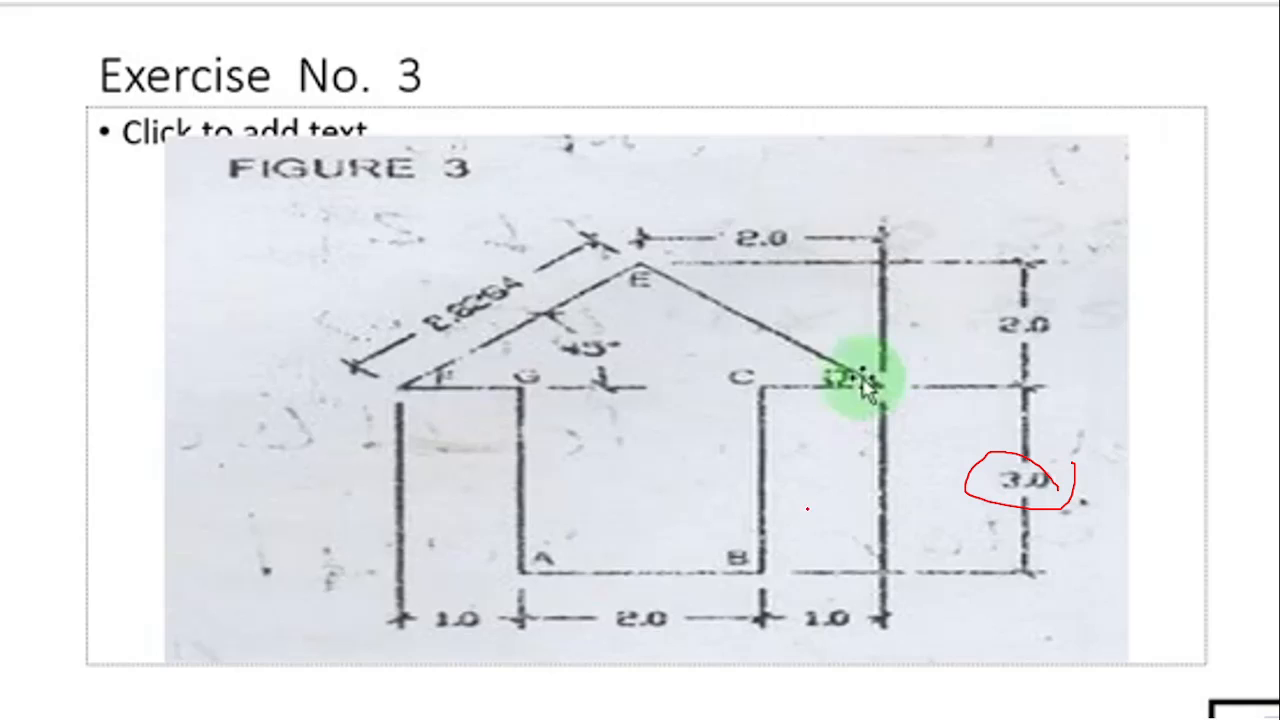
mouse_move(806, 498)
left_mouse_down()
mouse_move(802, 514)
mouse_move(822, 512)
left_mouse_up()
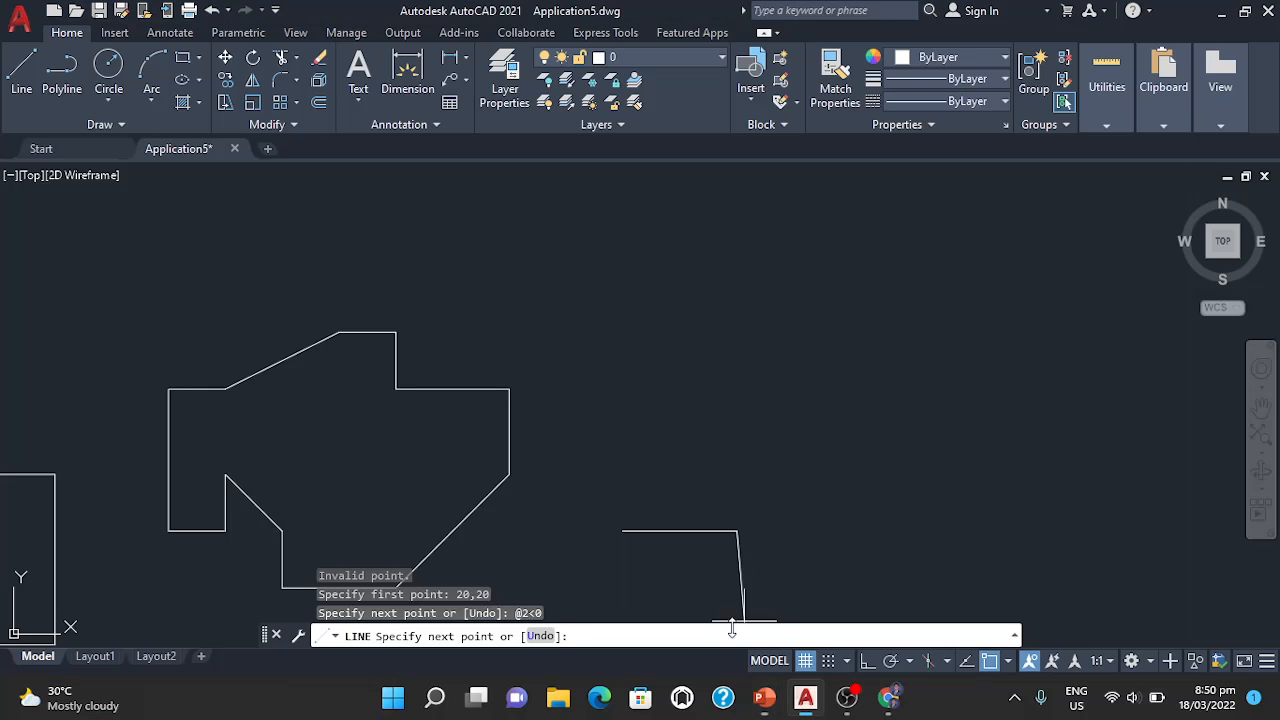
Step: Switch to AutoCAD and draw edges B–C and C–D with the polar coordinates @3<90 and @1<0
type("@3<90")
key("Return")
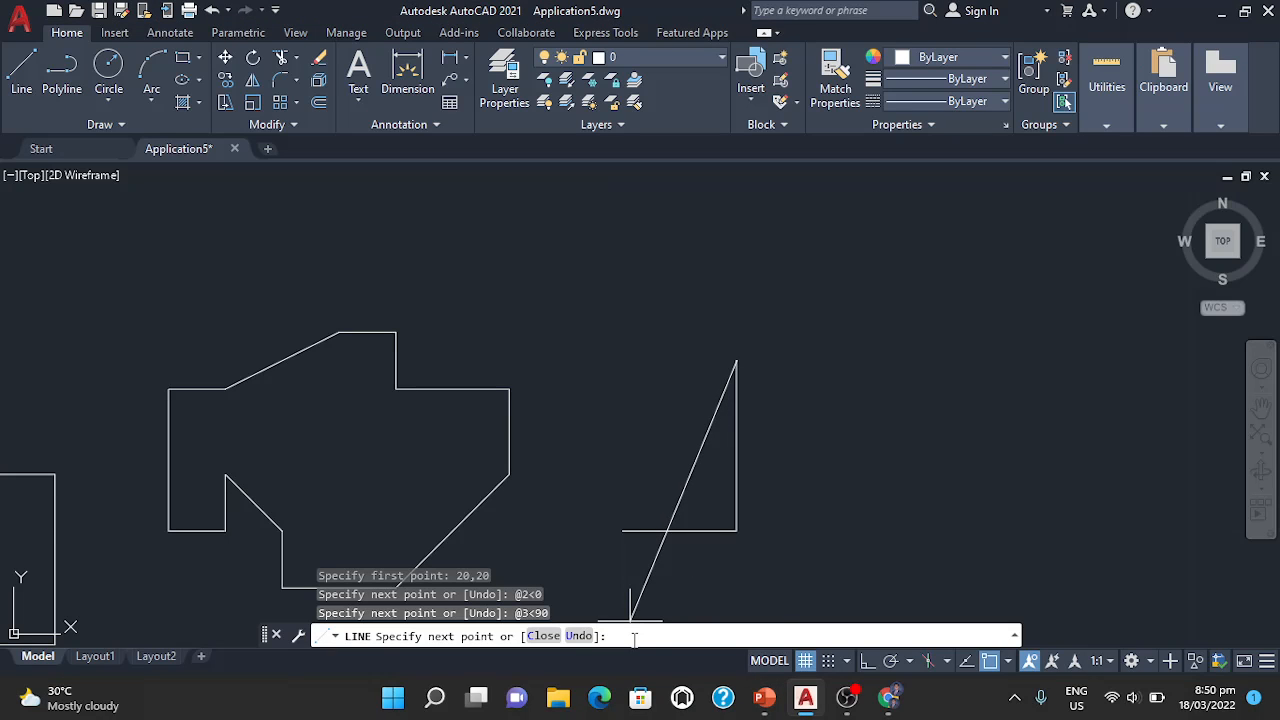
type("@1<0")
key("Return")
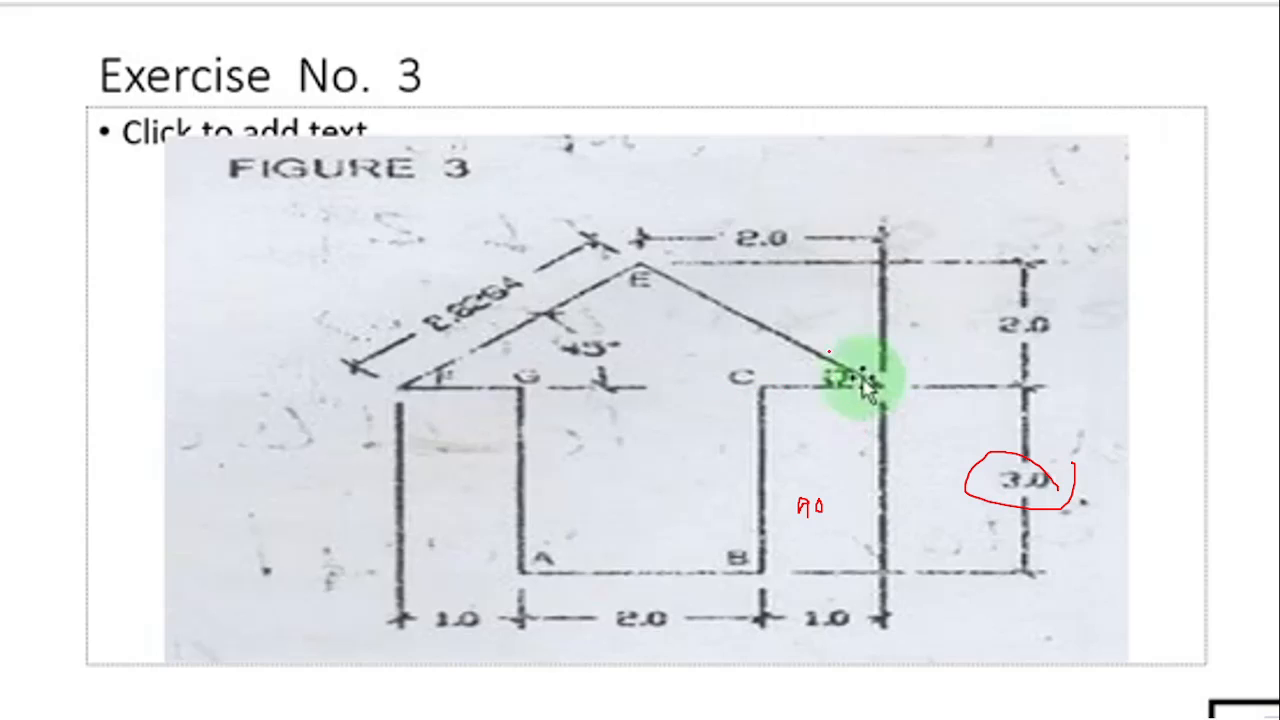
Step: Mark the angle at D and trace edge D–E on the slide, and begin replacing the old search query in the browser
left_click_drag(814, 352, 822, 383)
mouse_move(636, 264)
left_mouse_down()
mouse_move(836, 362)
mouse_move(870, 396)
left_mouse_up()
key("alt+Tab")
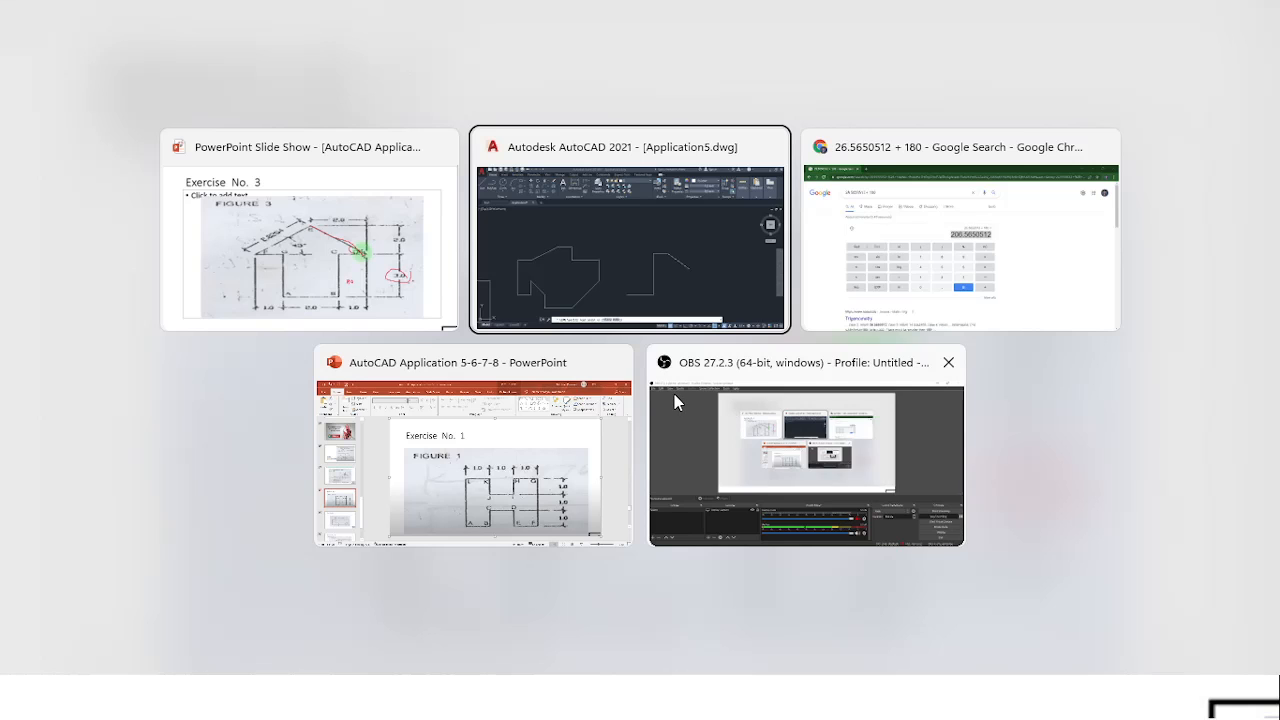
key("alt+Tab")
left_click_drag(312, 124, 137, 120)
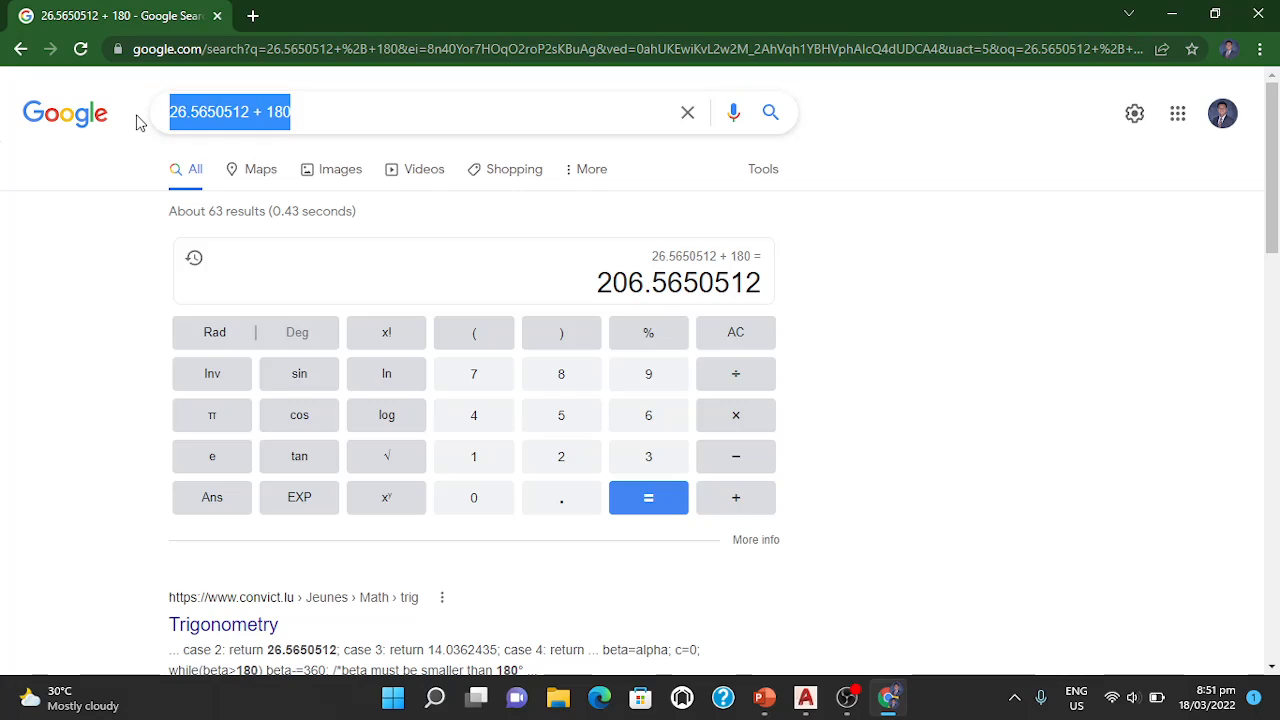
type("s")
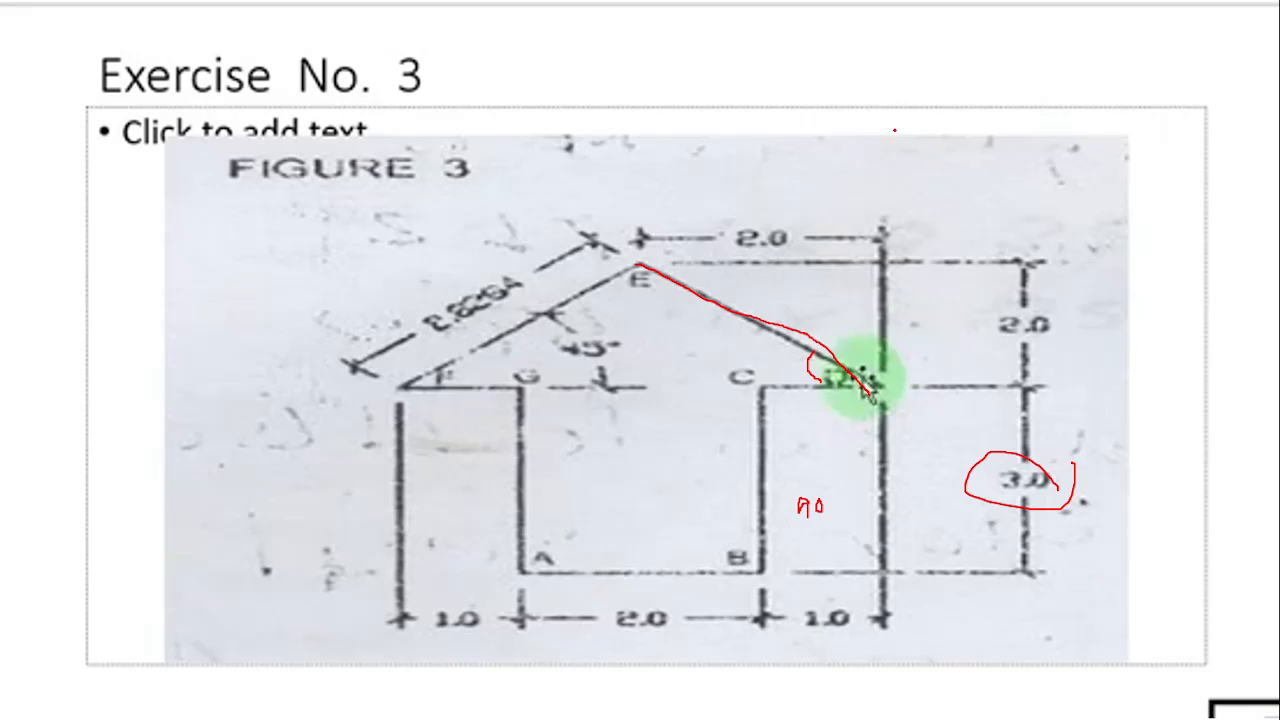
Step: Write the length calculation for edge D–E, √(2²+2²) and √8, above Figure 3 on the slide
mouse_move(842, 104)
left_mouse_down()
mouse_move(855, 120)
mouse_move(1021, 67)
left_mouse_up()
mouse_move(885, 88)
left_mouse_down()
mouse_move(910, 106)
mouse_move(944, 93)
left_mouse_up()
mouse_move(963, 90)
left_mouse_down()
mouse_move(963, 110)
mouse_move(1022, 98)
left_mouse_up()
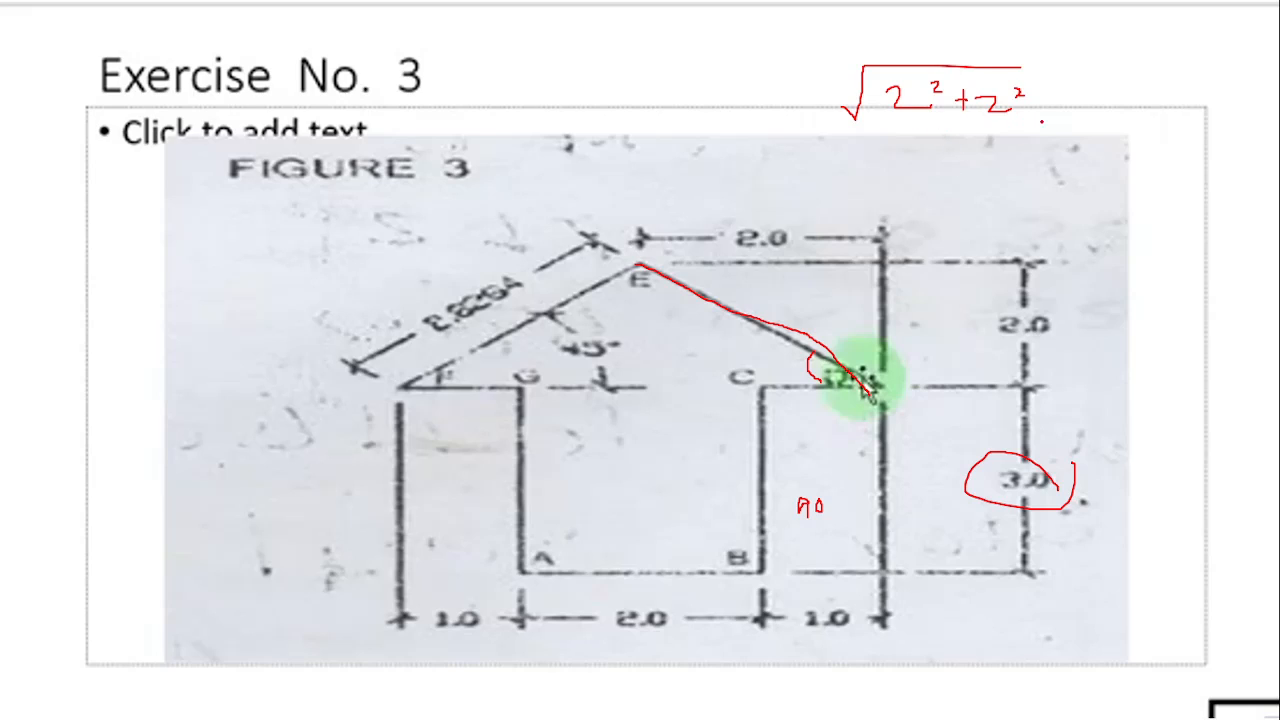
mouse_move(1087, 96)
left_mouse_down()
mouse_move(1122, 34)
mouse_move(1134, 66)
left_mouse_up()
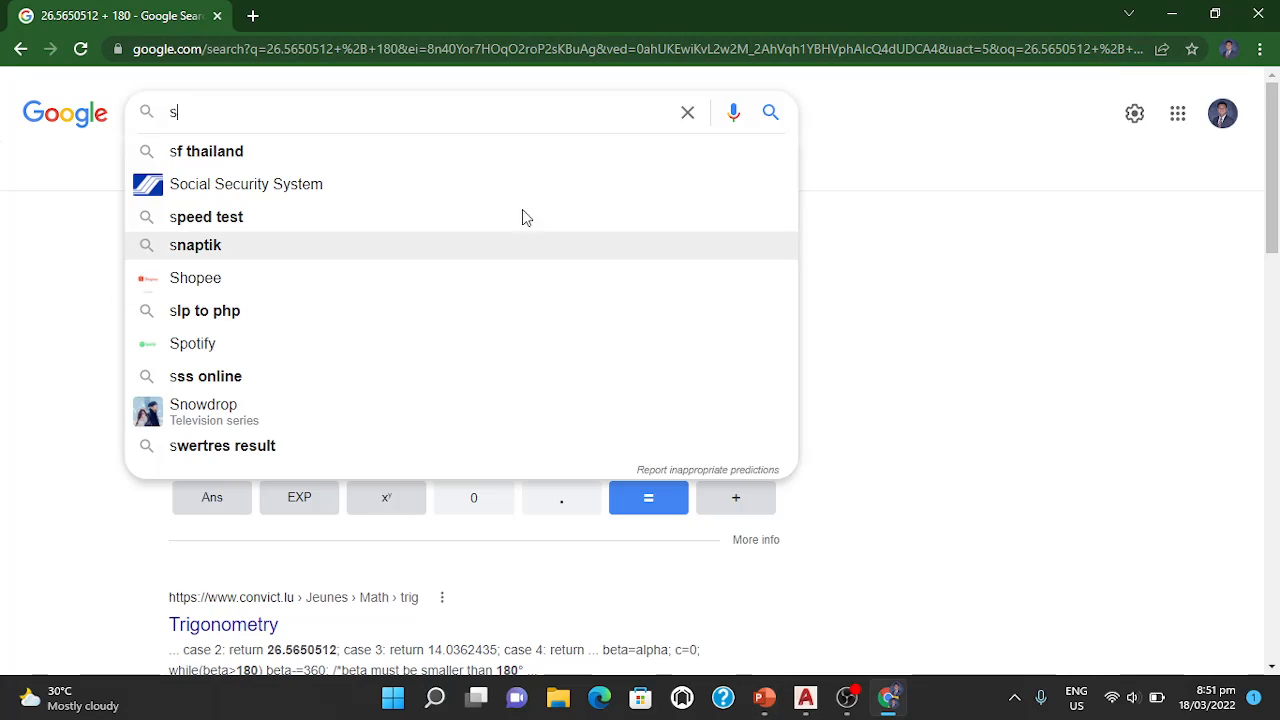
Step: Switch to the browser, search for "square root of 8" and select the calculated result
type("quare root of 180")
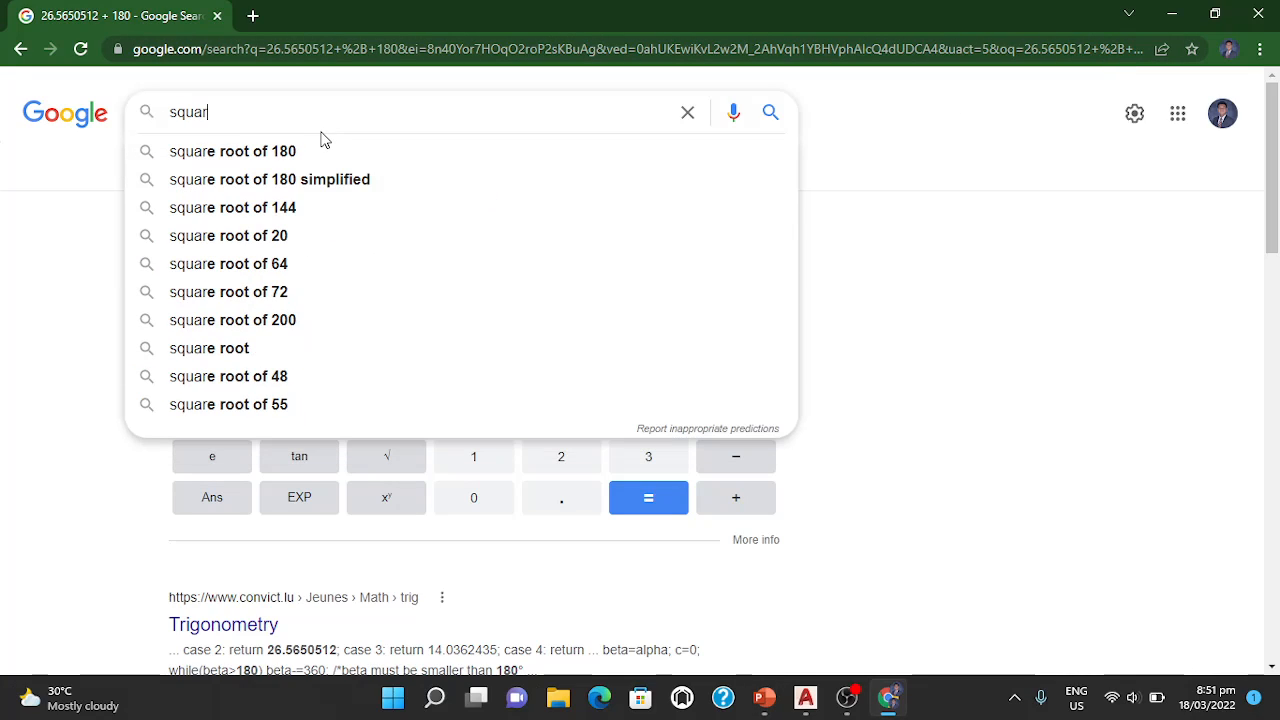
key("BackSpace")
key("BackSpace")
key("BackSpace")
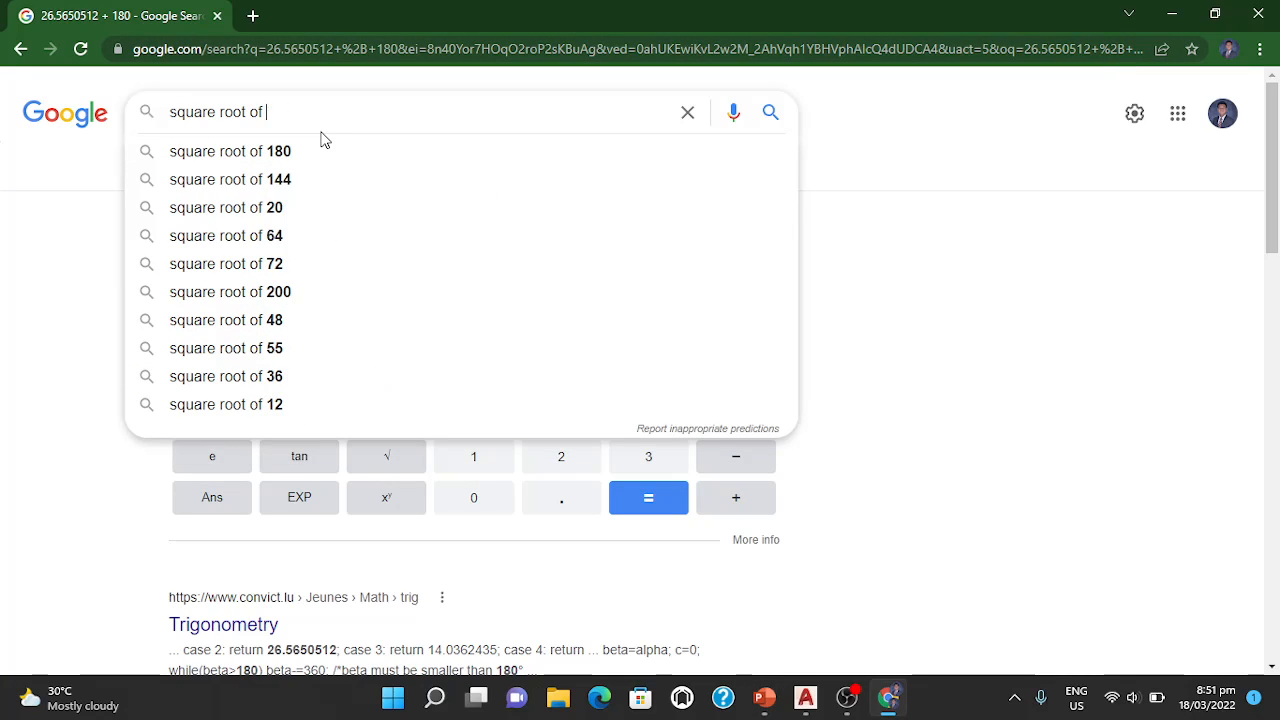
type("8")
key("Return")
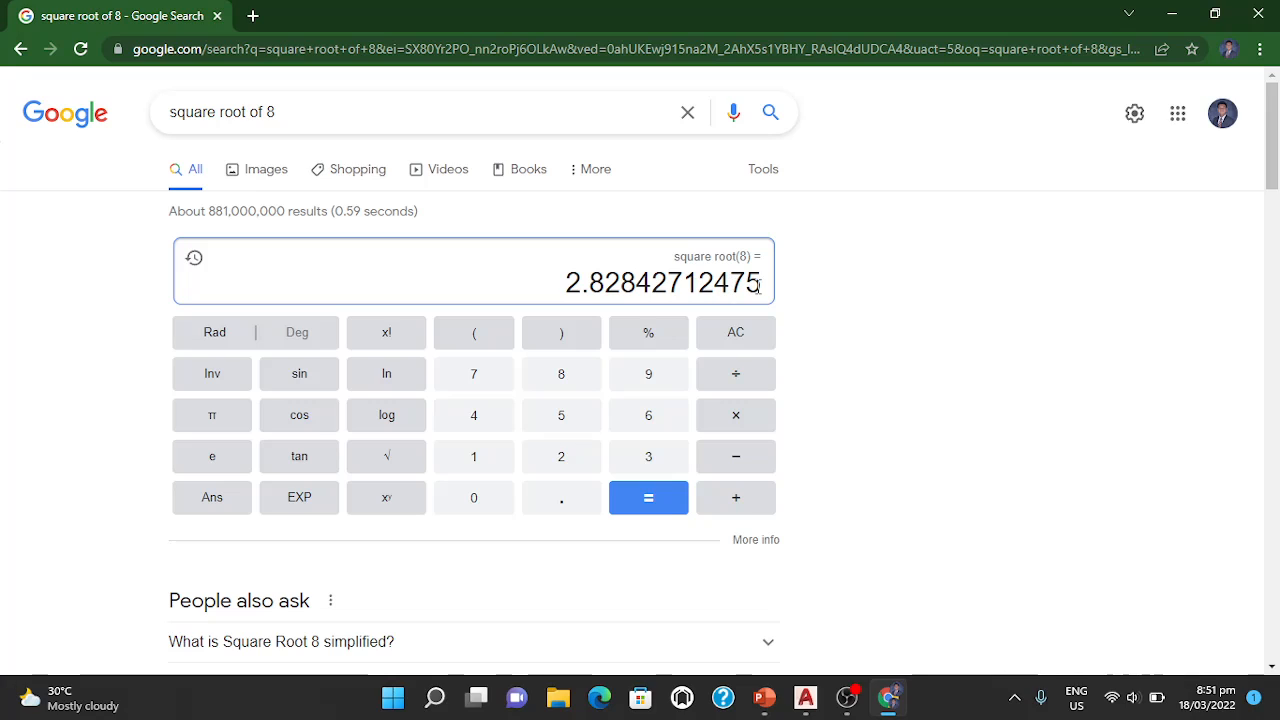
left_click_drag(763, 284, 568, 288)
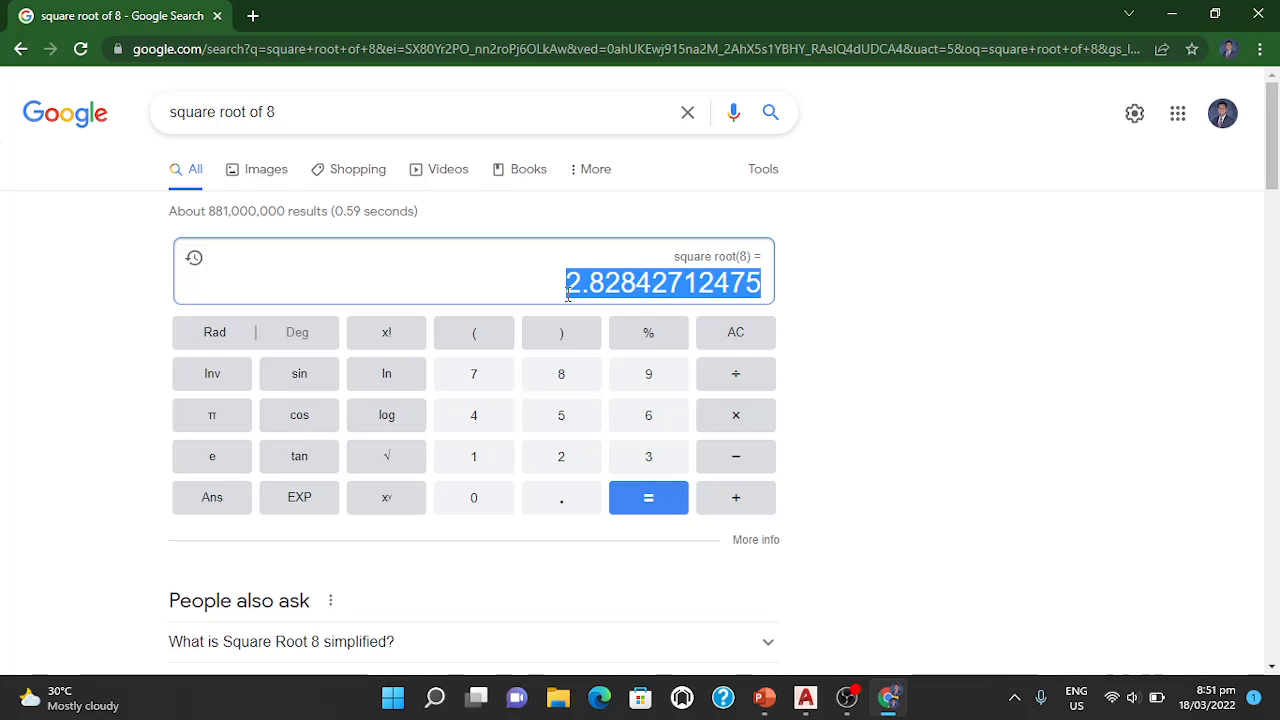
Step: Return to the slide show, circle the length dimension of edge E–F and draw a vertical centre line through point E
key("alt+Tab")
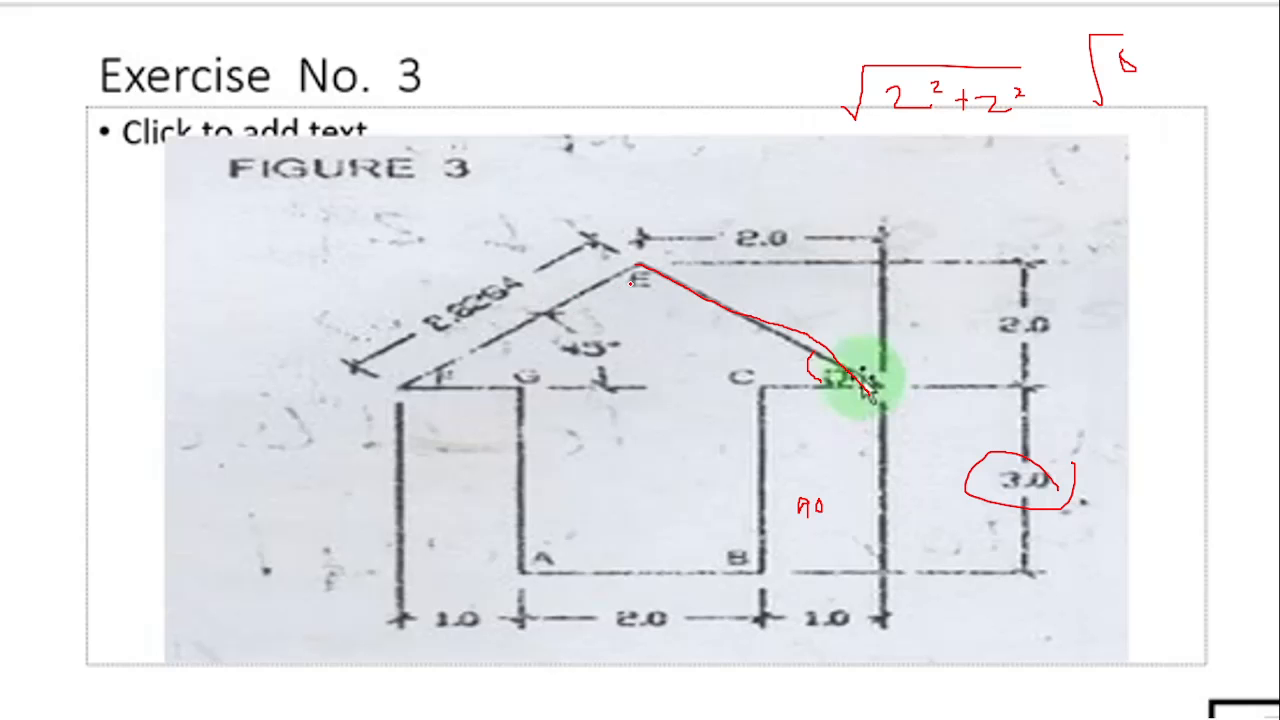
mouse_move(450, 333)
left_mouse_down()
mouse_move(570, 308)
mouse_move(413, 312)
mouse_move(440, 349)
left_mouse_up()
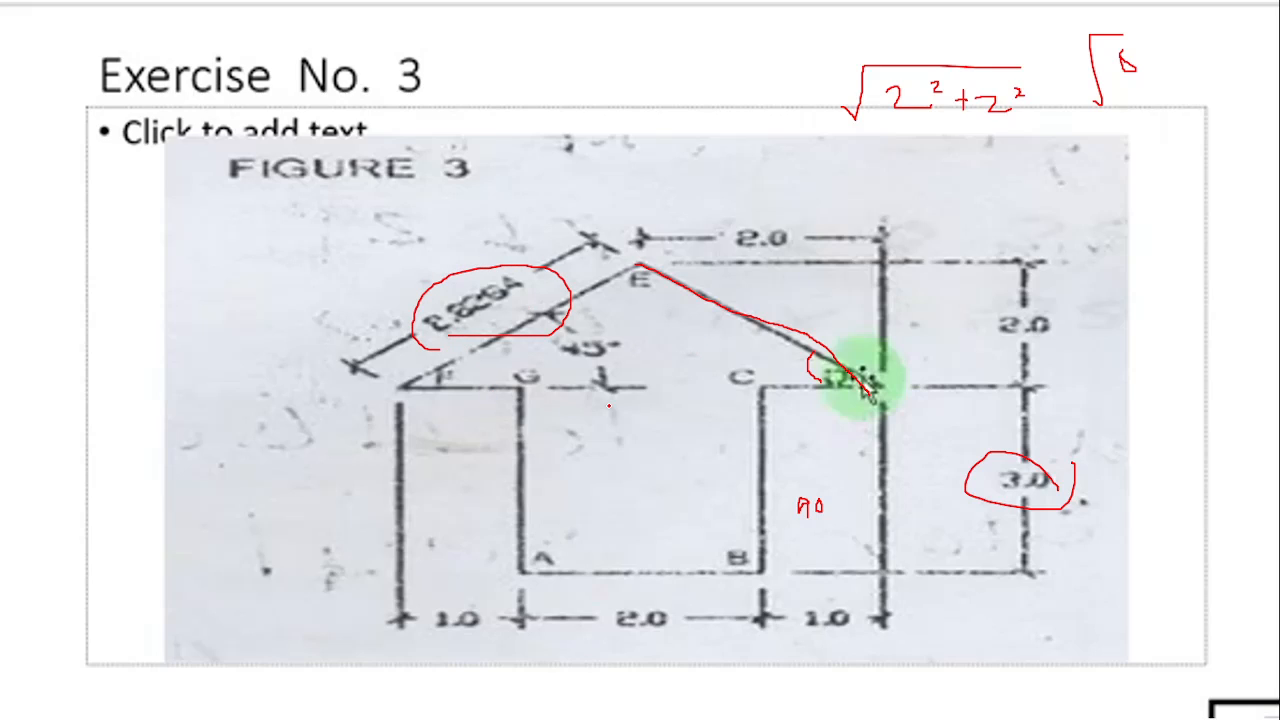
mouse_move(642, 154)
left_mouse_down()
mouse_move(621, 246)
mouse_move(643, 632)
left_mouse_up()
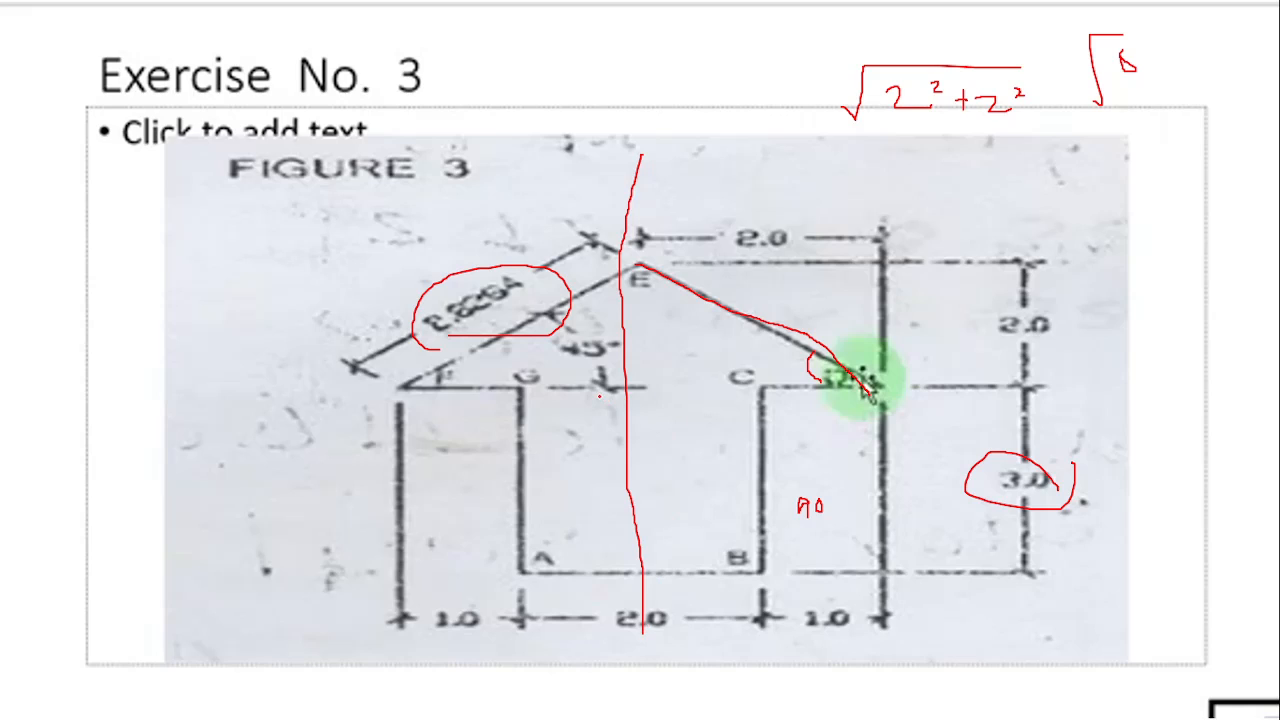